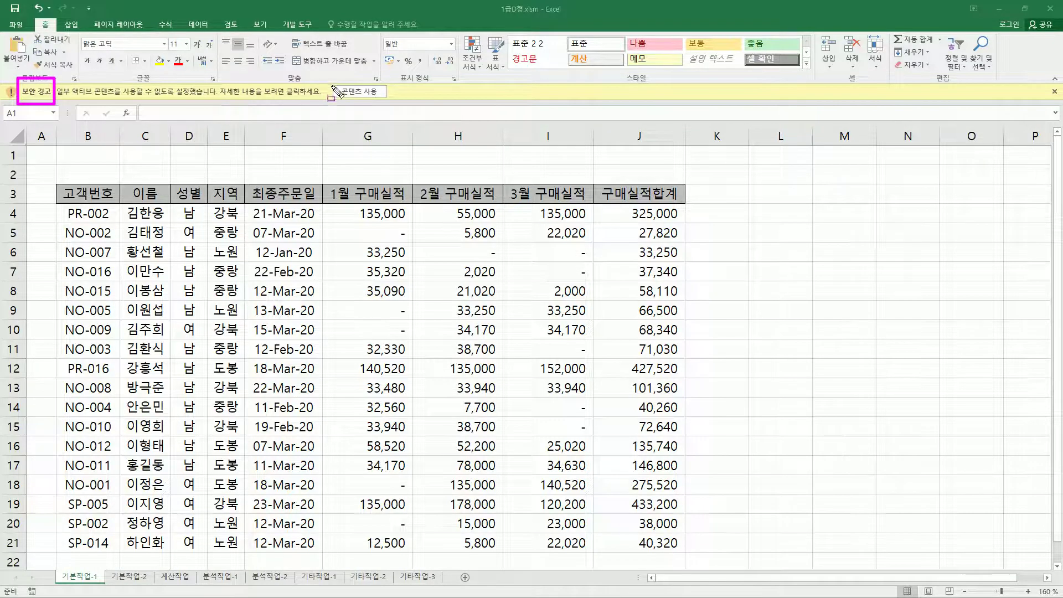
# Enable the blocked active content in the workbook
pyautogui.click(369, 92)
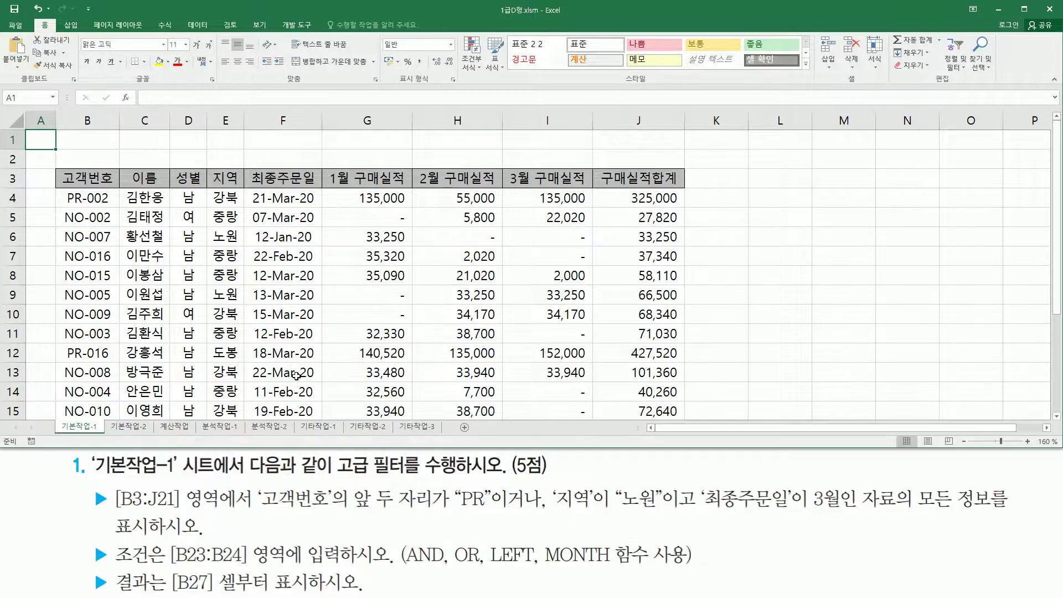
# Examine the advanced filter task for the 기본작업-1 sheet and its source range B3:J21
pyautogui.moveTo(93, 475); pyautogui.dragTo(180, 475)
pyautogui.moveTo(329, 476); pyautogui.dragTo(403, 476)
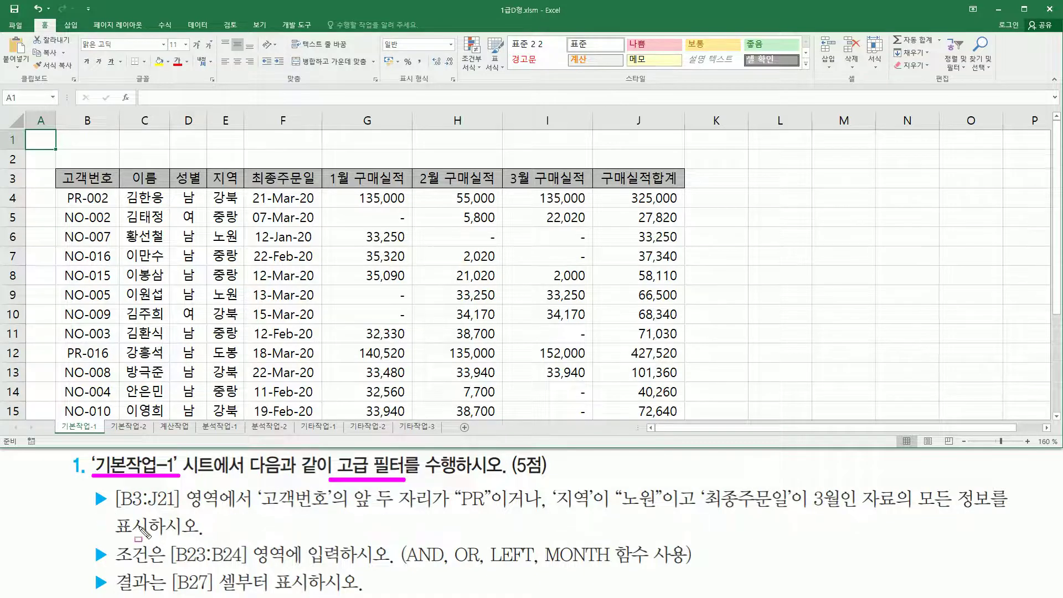
pyautogui.press('Escape')
pyautogui.moveTo(113, 482)
pyautogui.mouseDown()
pyautogui.moveTo(130, 517)
pyautogui.moveTo(226, 521)
pyautogui.mouseUp()
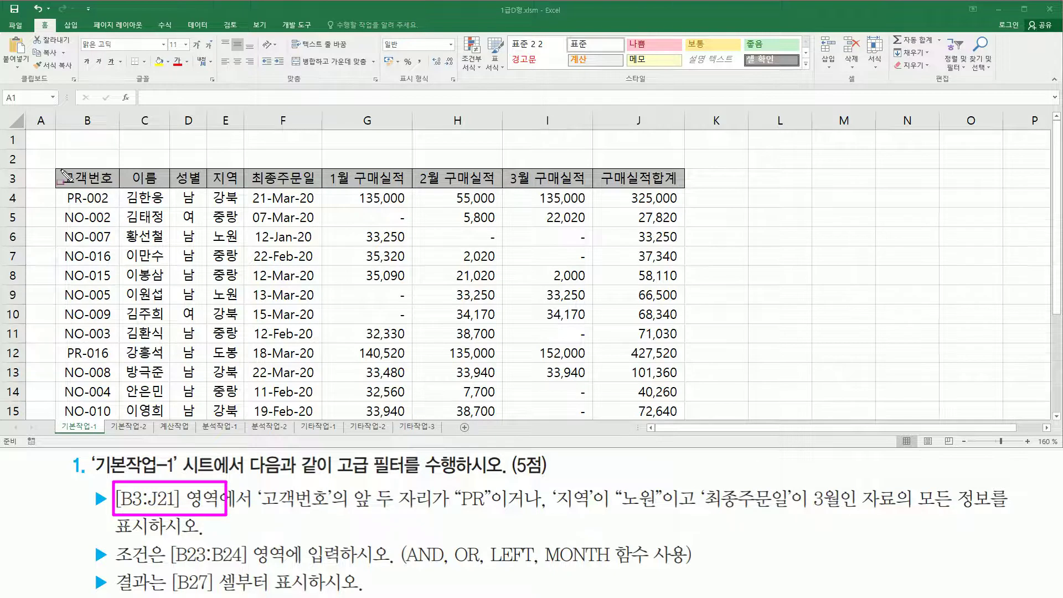
pyautogui.moveTo(60, 169)
pyautogui.mouseDown()
pyautogui.moveTo(111, 187)
pyautogui.moveTo(693, 245)
pyautogui.moveTo(682, 422)
pyautogui.mouseUp()
pyautogui.press('Escape')
pyautogui.click(214, 333)
pyautogui.scroll(-3, 297, 312)
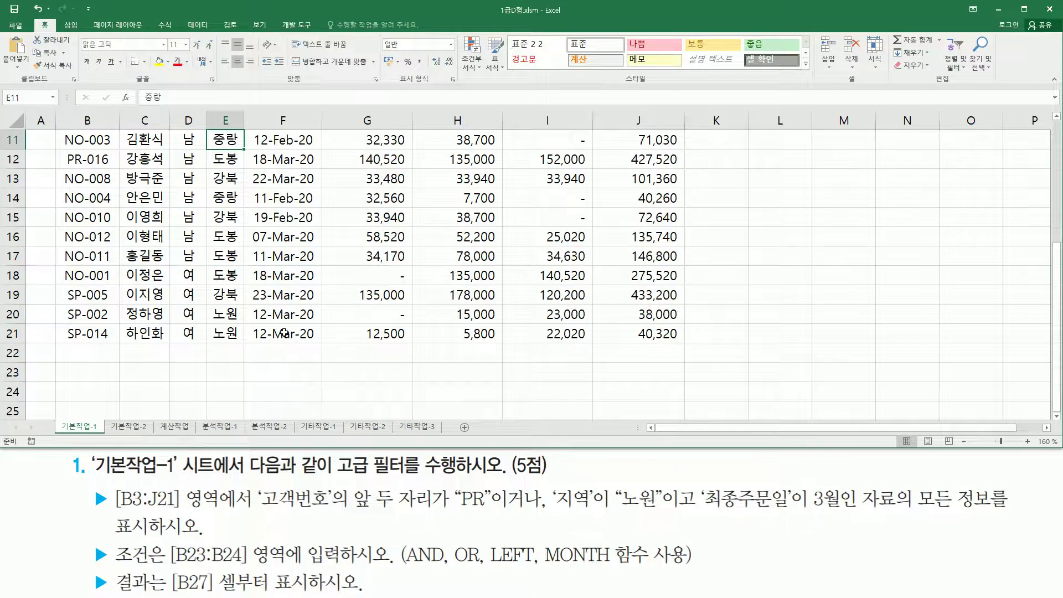
pyautogui.scroll(3, 284, 333)
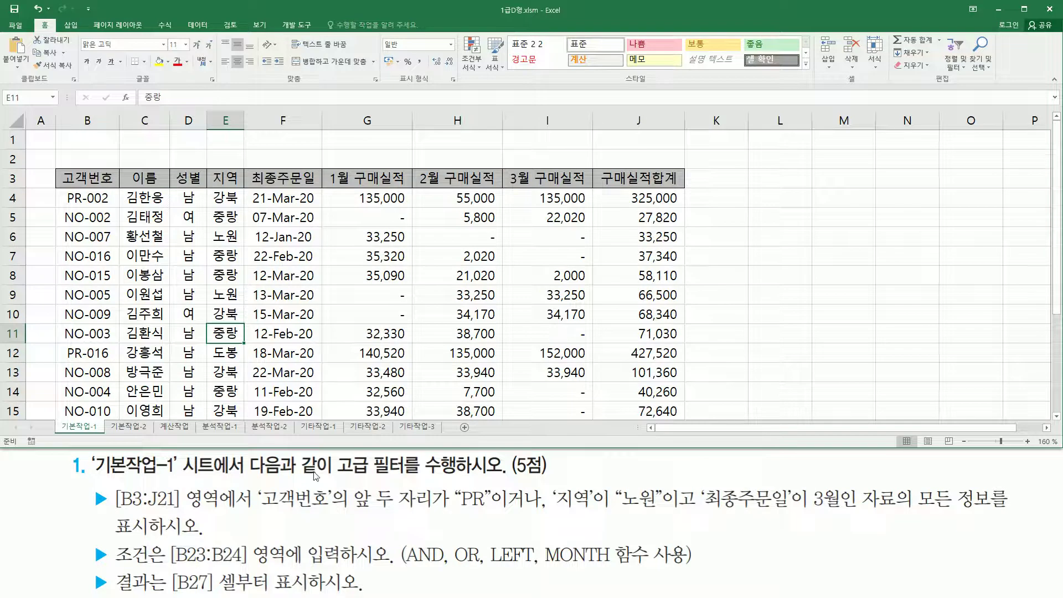
# Examine the filter conditions on 고객번호, 지역 and 최종주문일 against their columns and the LEFT and MONTH functions they require
pyautogui.moveTo(257, 510); pyautogui.dragTo(330, 510)
pyautogui.moveTo(59, 169)
pyautogui.mouseDown()
pyautogui.moveTo(71, 185)
pyautogui.moveTo(121, 186)
pyautogui.mouseUp()
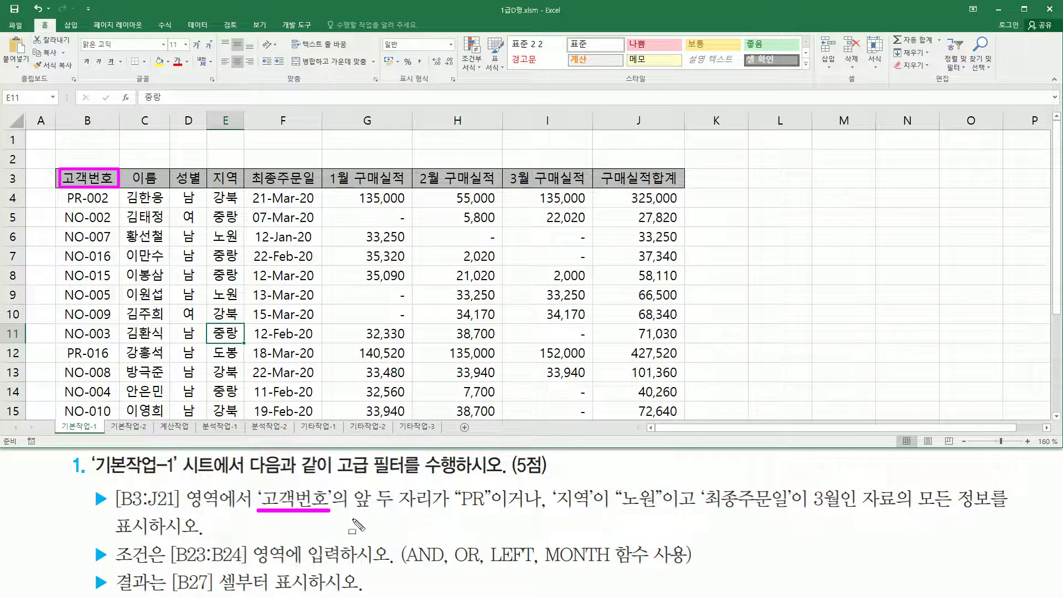
pyautogui.moveTo(352, 510); pyautogui.dragTo(492, 516)
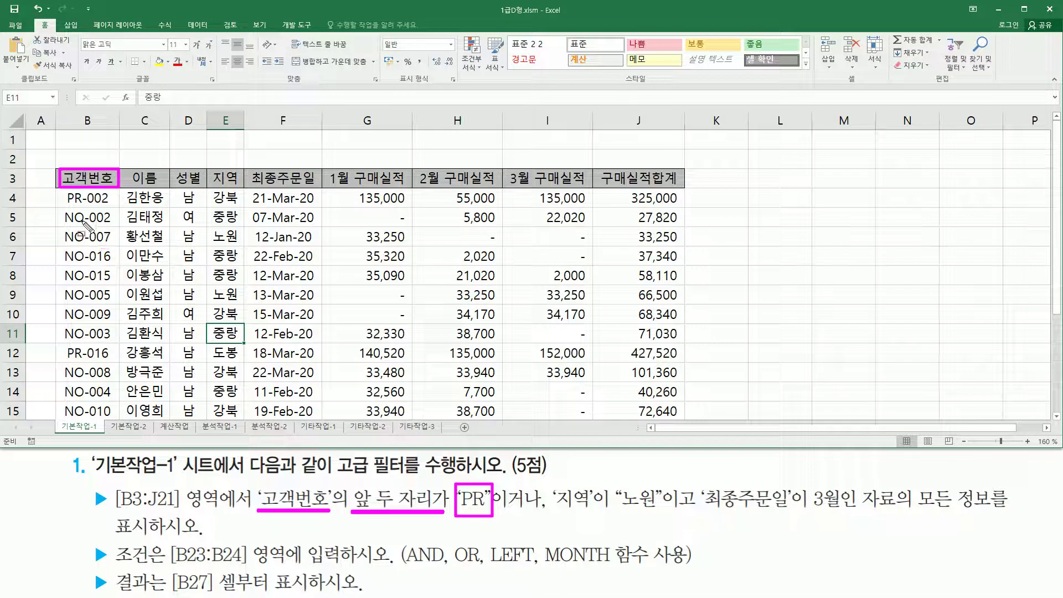
pyautogui.moveTo(66, 189); pyautogui.dragTo(87, 415)
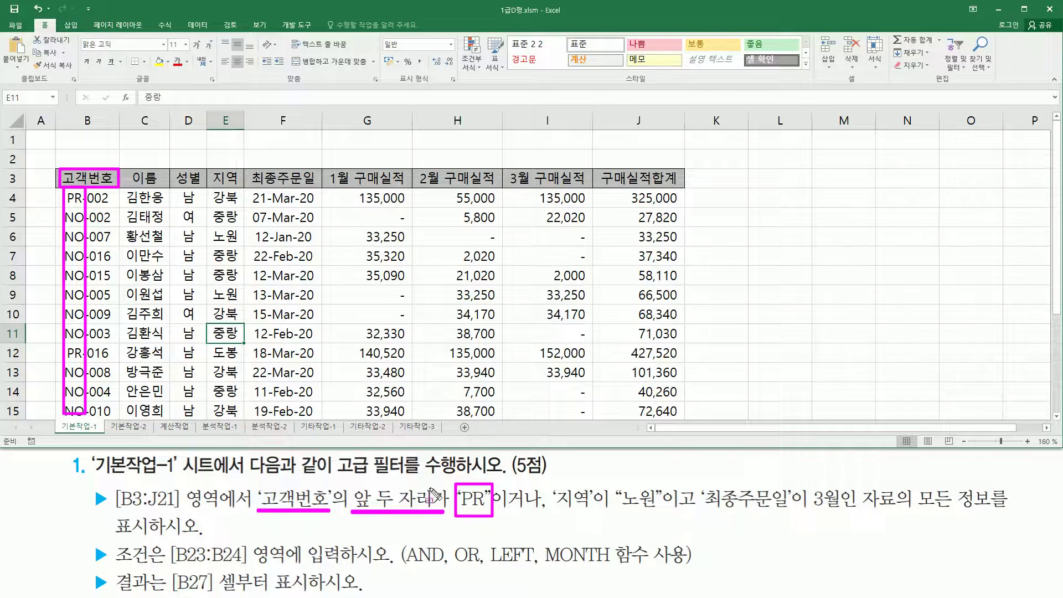
pyautogui.moveTo(490, 565); pyautogui.dragTo(526, 568)
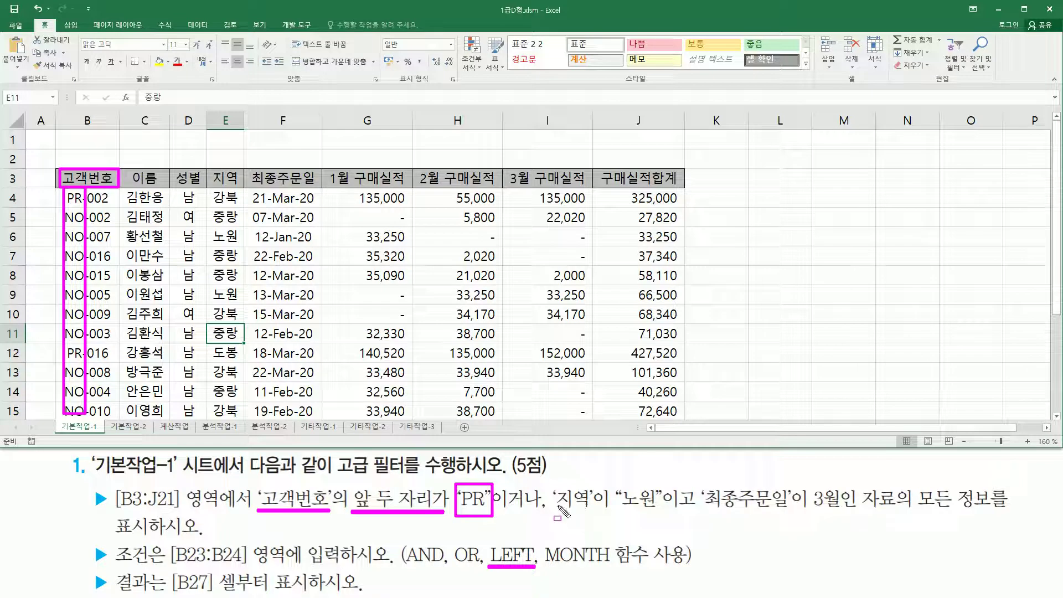
pyautogui.moveTo(555, 508); pyautogui.dragTo(590, 507)
pyautogui.moveTo(211, 168)
pyautogui.mouseDown()
pyautogui.moveTo(241, 185)
pyautogui.moveTo(210, 184)
pyautogui.mouseUp()
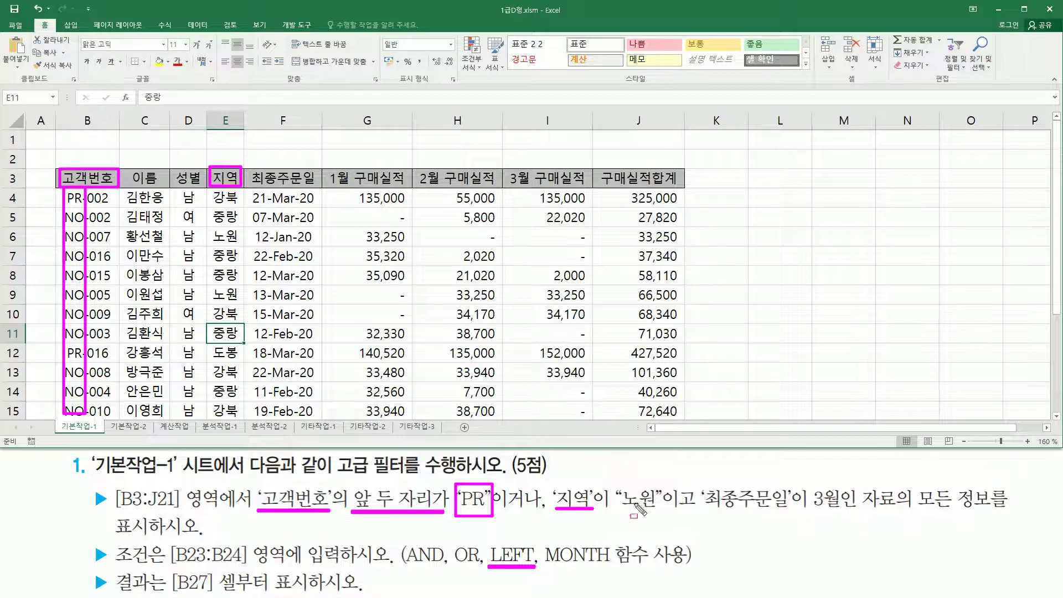
pyautogui.moveTo(621, 517)
pyautogui.mouseDown()
pyautogui.moveTo(621, 501)
pyautogui.moveTo(660, 488)
pyautogui.mouseUp()
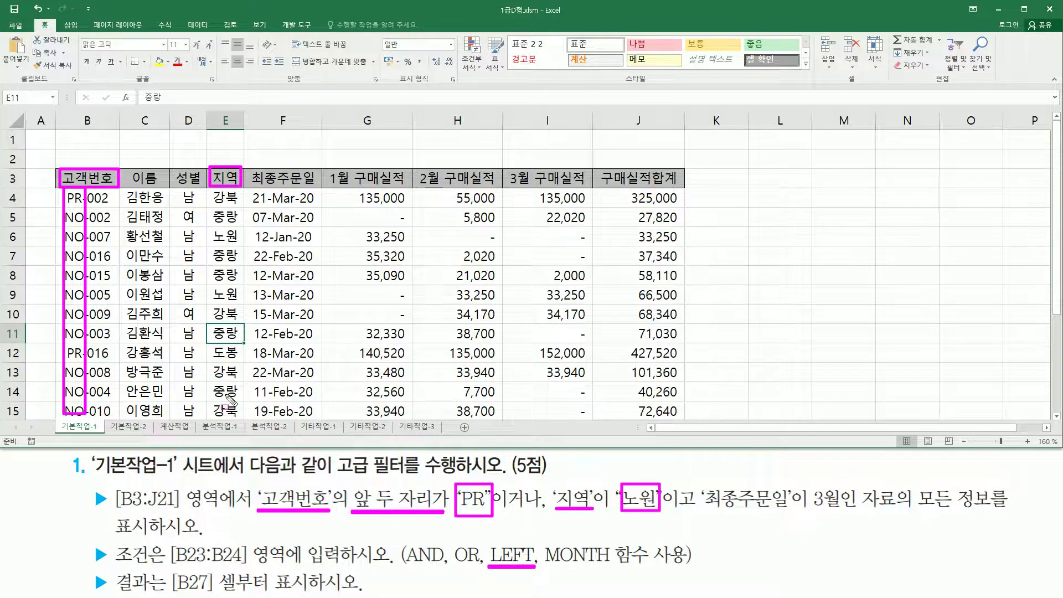
pyautogui.moveTo(706, 511); pyautogui.dragTo(793, 512)
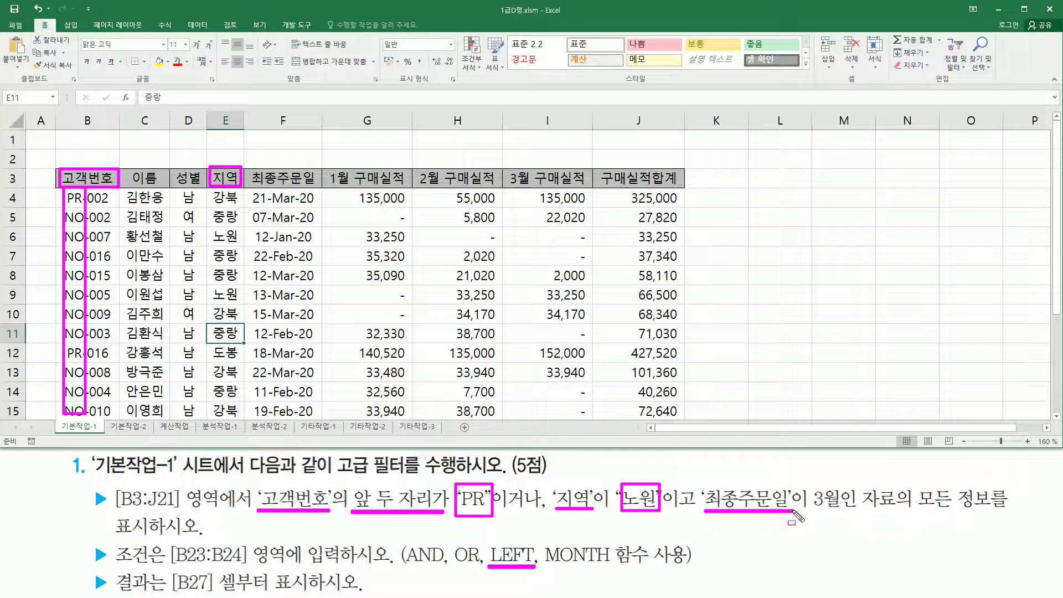
pyautogui.moveTo(257, 172)
pyautogui.mouseDown()
pyautogui.moveTo(288, 186)
pyautogui.moveTo(318, 176)
pyautogui.mouseUp()
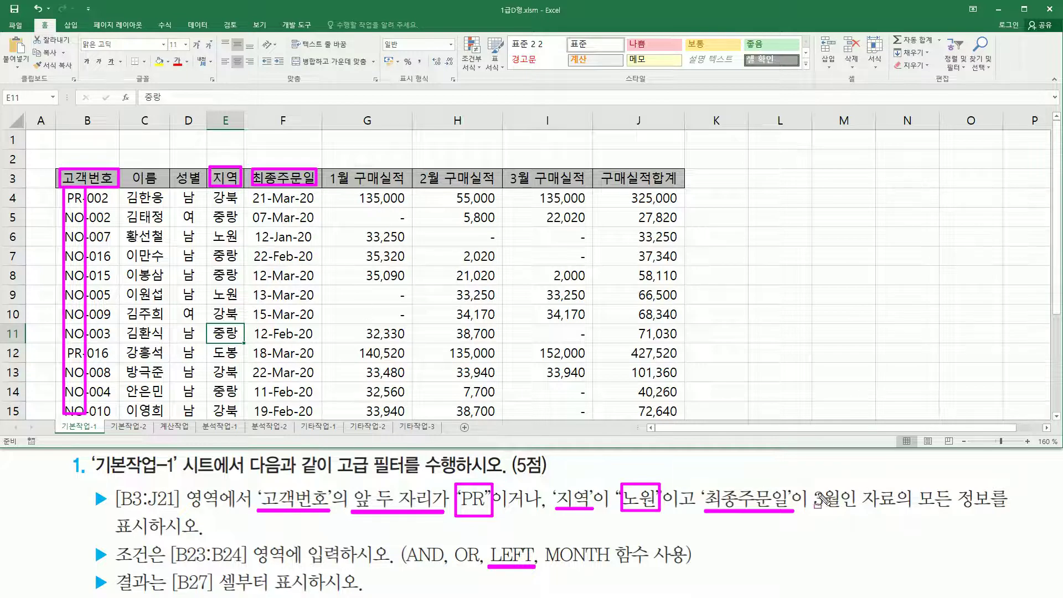
pyautogui.moveTo(813, 482); pyautogui.dragTo(843, 518)
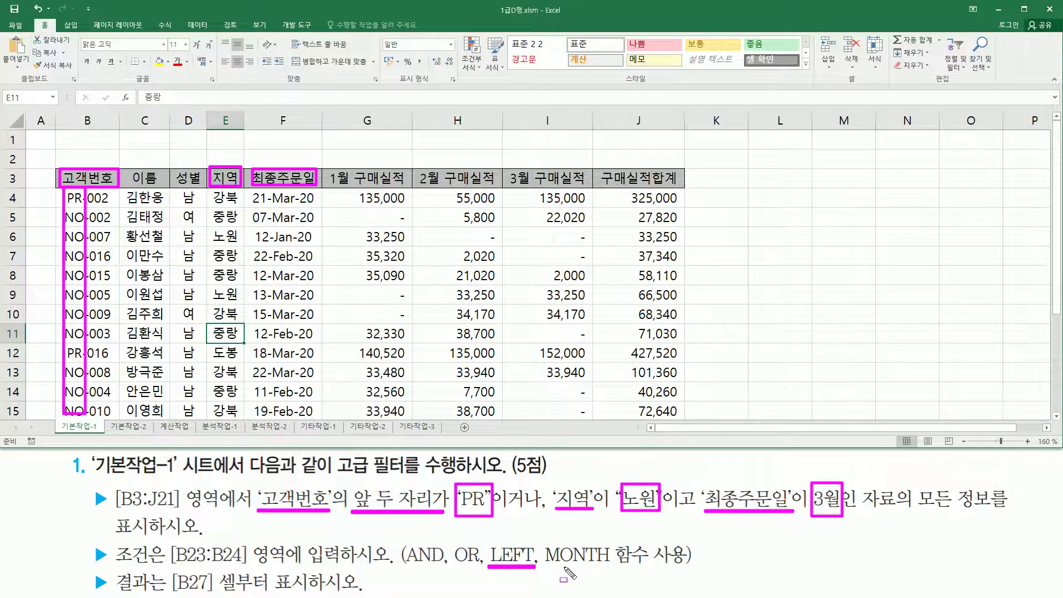
pyautogui.moveTo(546, 568); pyautogui.dragTo(611, 567)
pyautogui.press('Escape')
# Examine how the task's wording combines the 고객번호, 지역 and 최종주문일 conditions with the OR and AND functions
pyautogui.moveTo(258, 486)
pyautogui.mouseDown()
pyautogui.moveTo(344, 513)
pyautogui.moveTo(494, 515)
pyautogui.mouseUp()
pyautogui.moveTo(555, 484); pyautogui.dragTo(662, 515)
pyautogui.moveTo(707, 485)
pyautogui.mouseDown()
pyautogui.moveTo(729, 512)
pyautogui.moveTo(846, 518)
pyautogui.mouseUp()
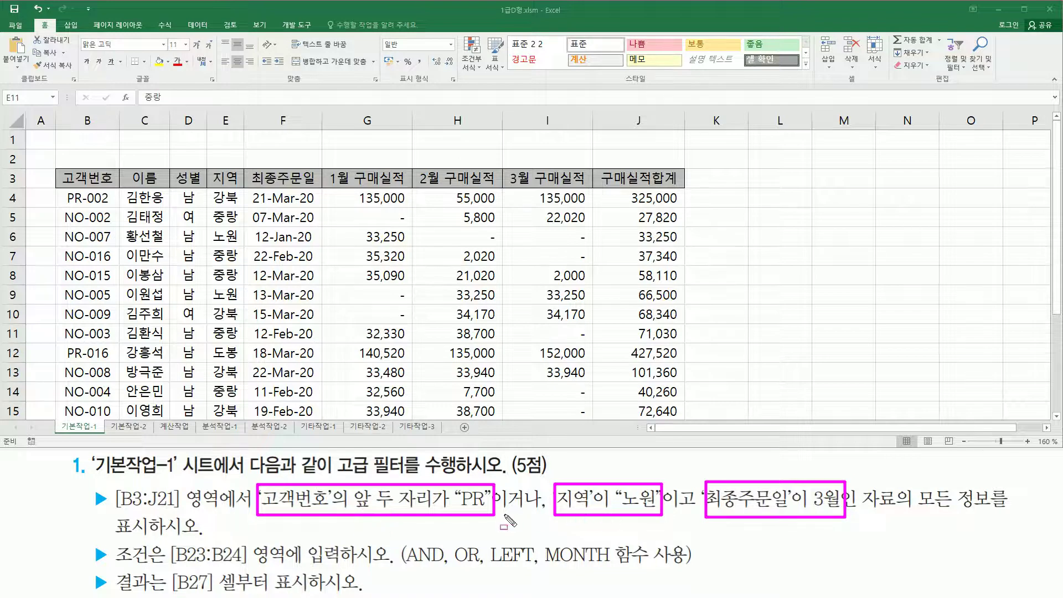
pyautogui.moveTo(499, 512); pyautogui.dragTo(532, 513)
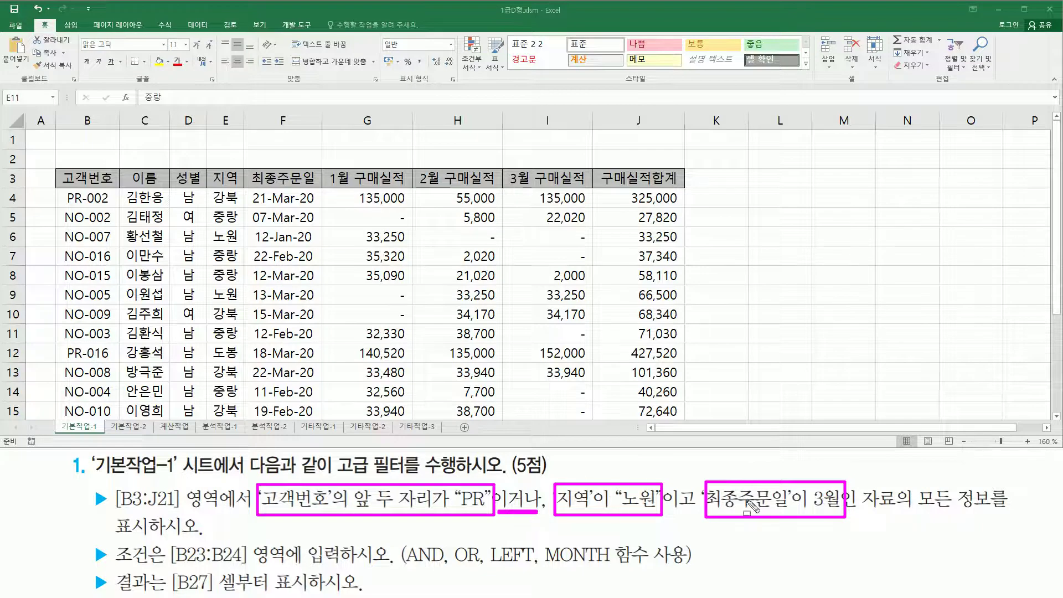
pyautogui.moveTo(666, 511); pyautogui.dragTo(695, 511)
pyautogui.press('Escape')
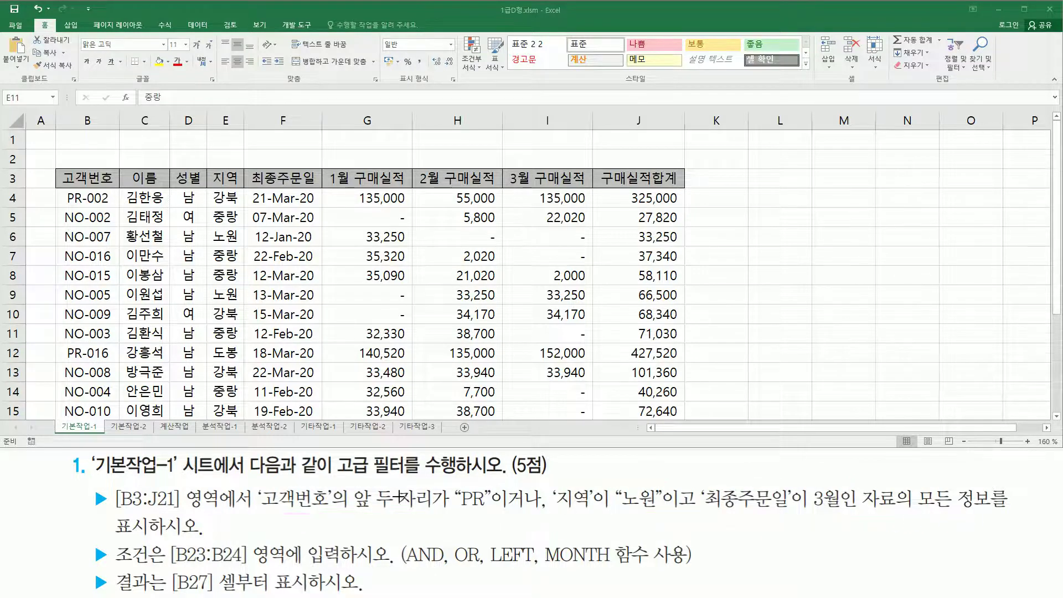
pyautogui.moveTo(261, 481); pyautogui.dragTo(490, 515)
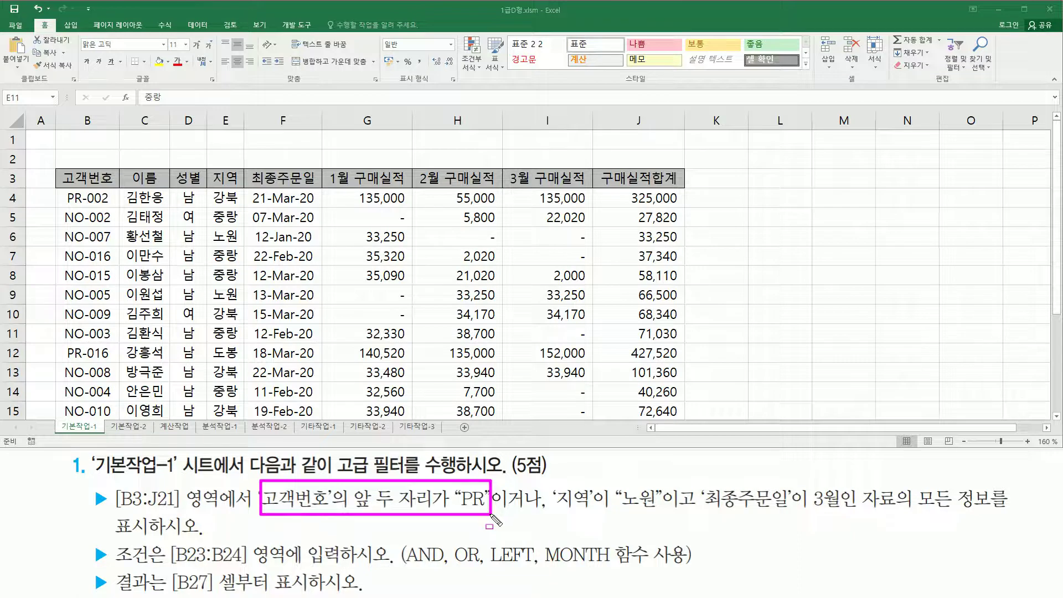
pyautogui.moveTo(552, 480)
pyautogui.mouseDown()
pyautogui.moveTo(566, 505)
pyautogui.moveTo(843, 516)
pyautogui.mouseUp()
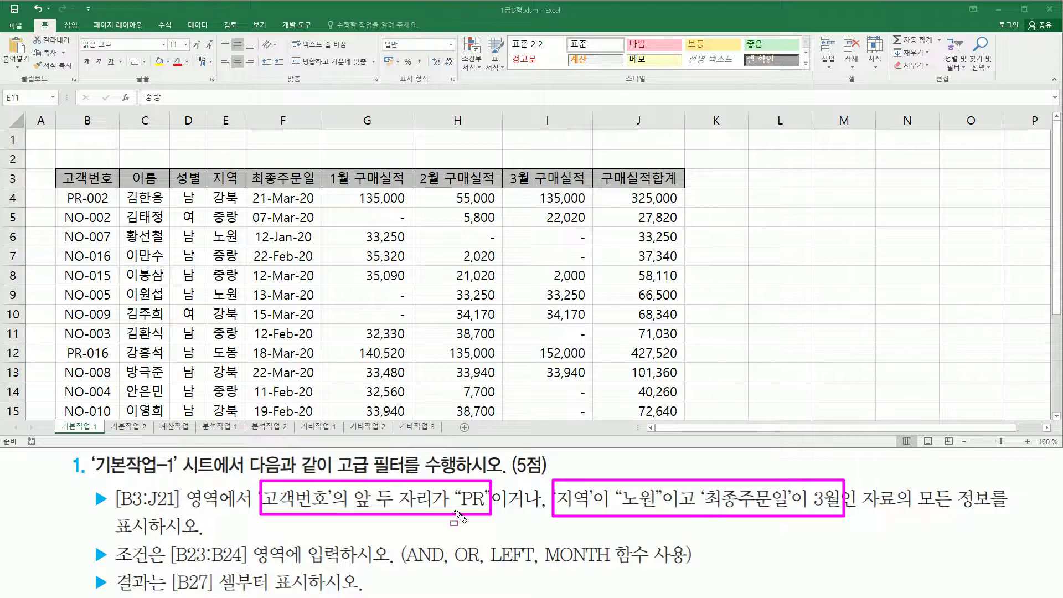
pyautogui.moveTo(493, 513); pyautogui.dragTo(539, 515)
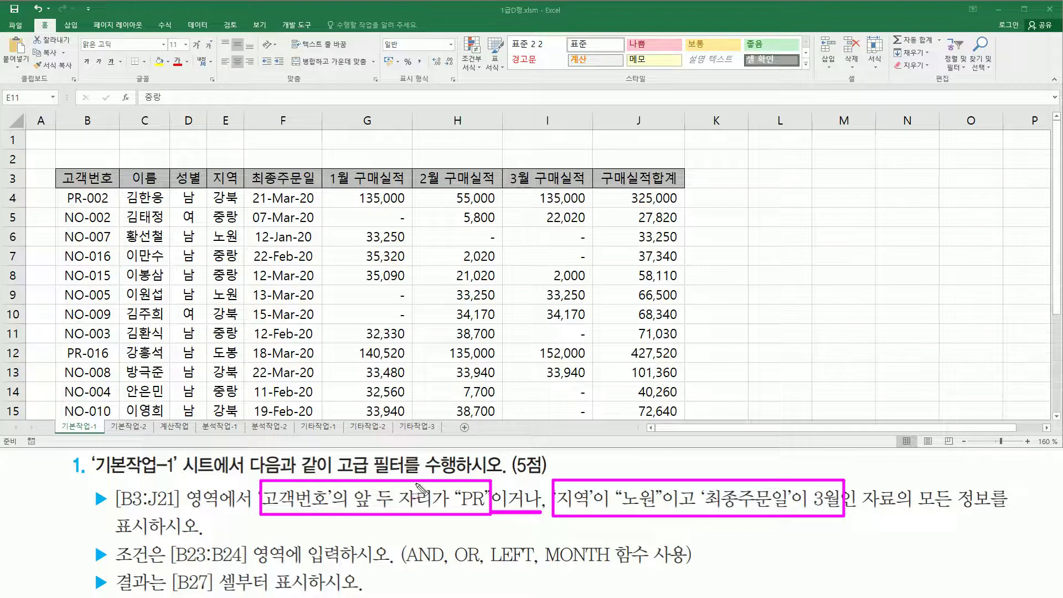
pyautogui.moveTo(454, 541); pyautogui.dragTo(482, 575)
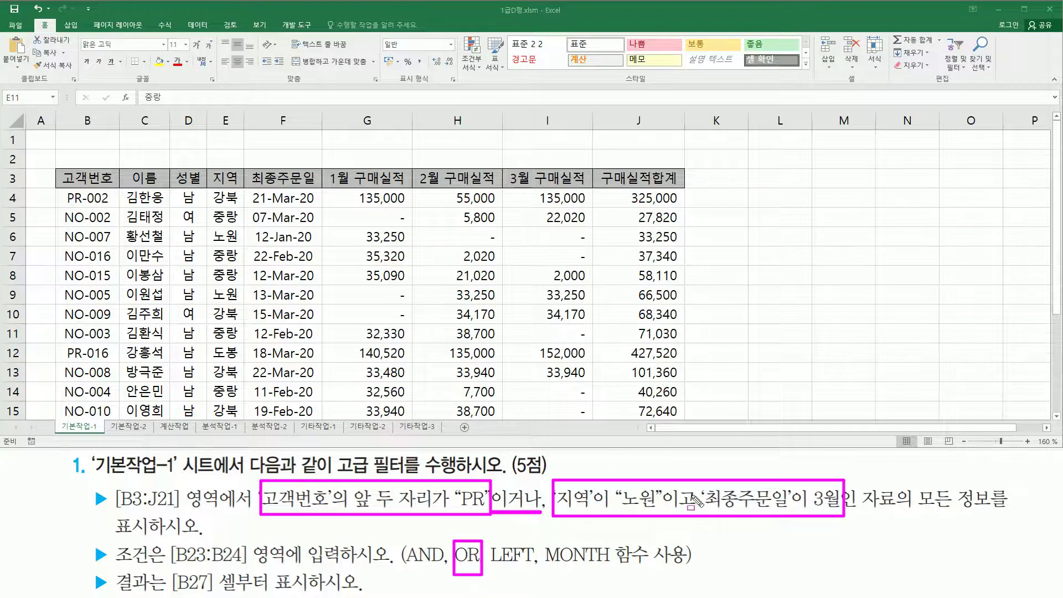
pyautogui.moveTo(561, 509); pyautogui.dragTo(838, 514)
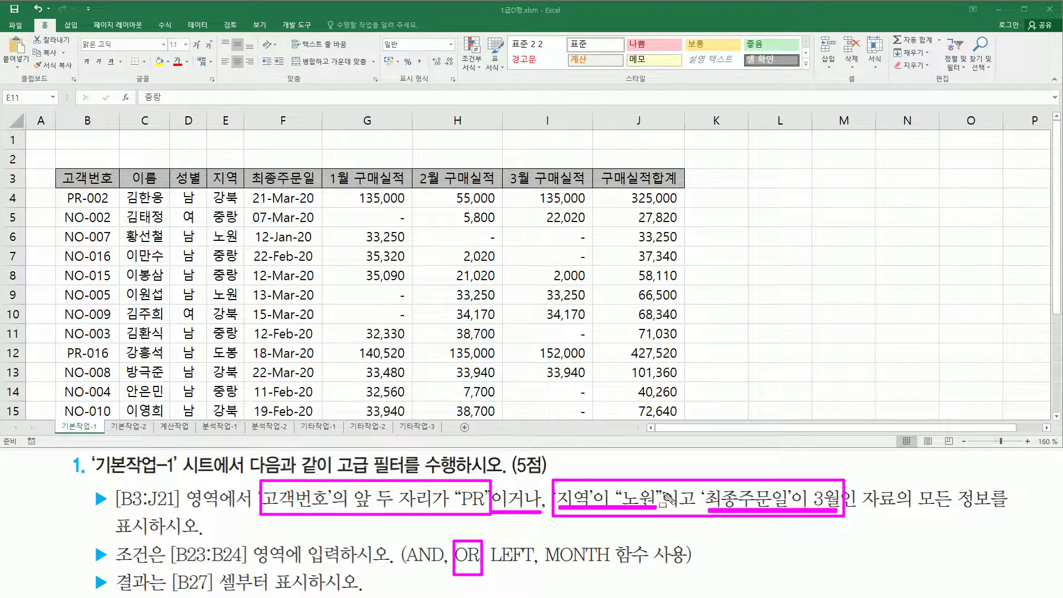
pyautogui.moveTo(664, 482); pyautogui.dragTo(697, 514)
pyautogui.moveTo(406, 541); pyautogui.dragTo(442, 572)
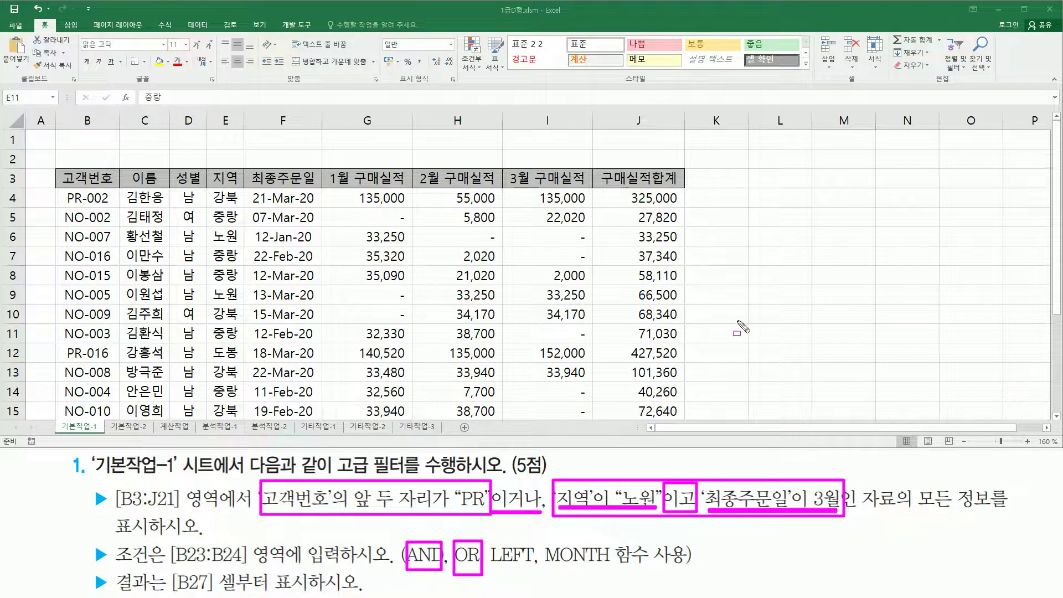
pyautogui.press('Escape')
# Write the formula outline "or( 조건1 , 조건2 )" as plain text in cell G23 below the data
pyautogui.click(341, 334)
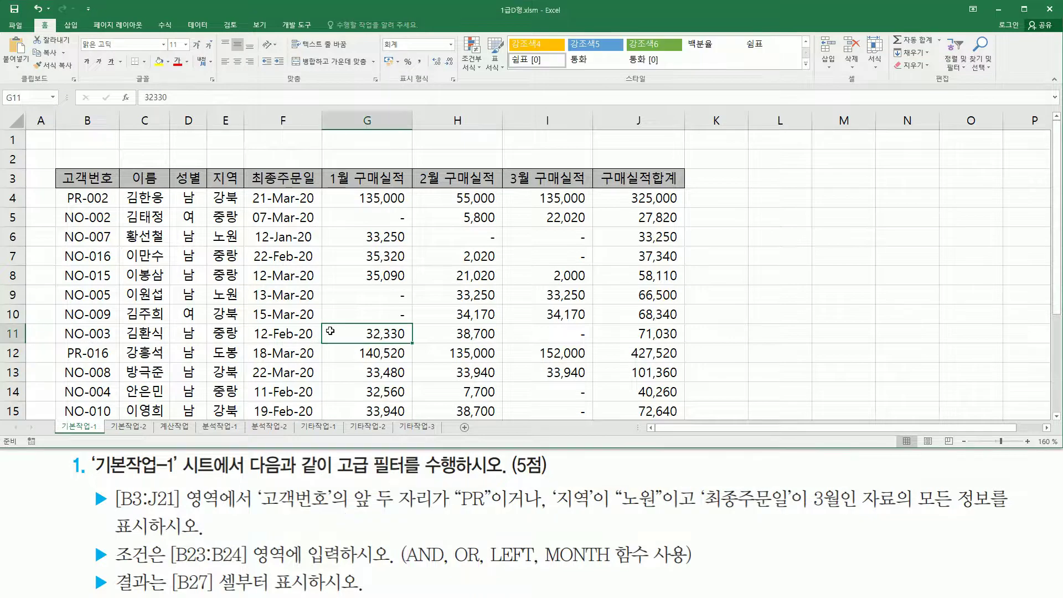
pyautogui.scroll(-3, 333, 333)
pyautogui.click(385, 379)
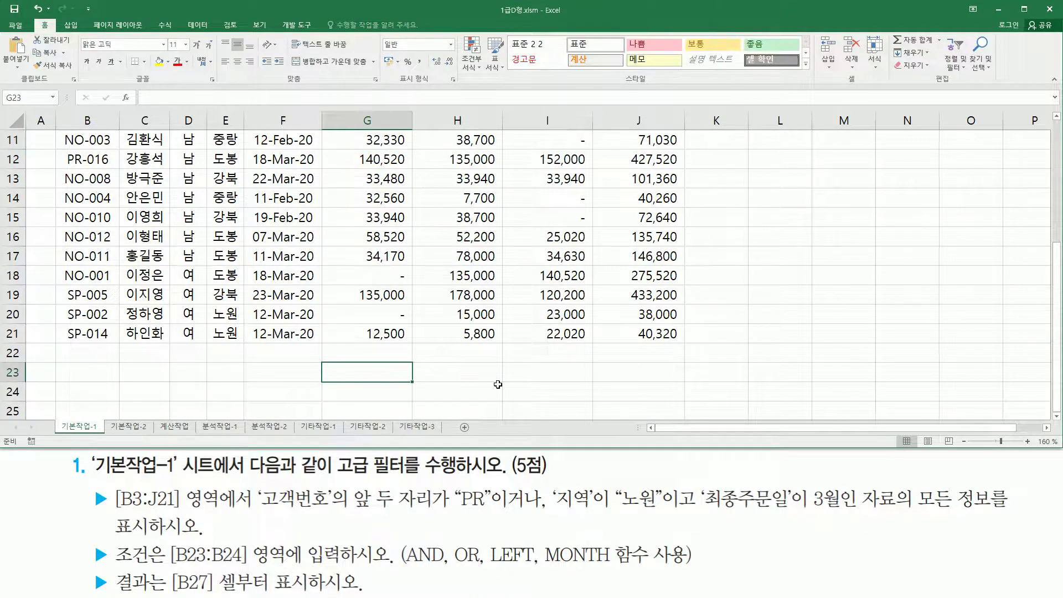
pyautogui.write('or( 조건1 , 조건32')
pyautogui.press('BackSpace')
pyautogui.write('2')
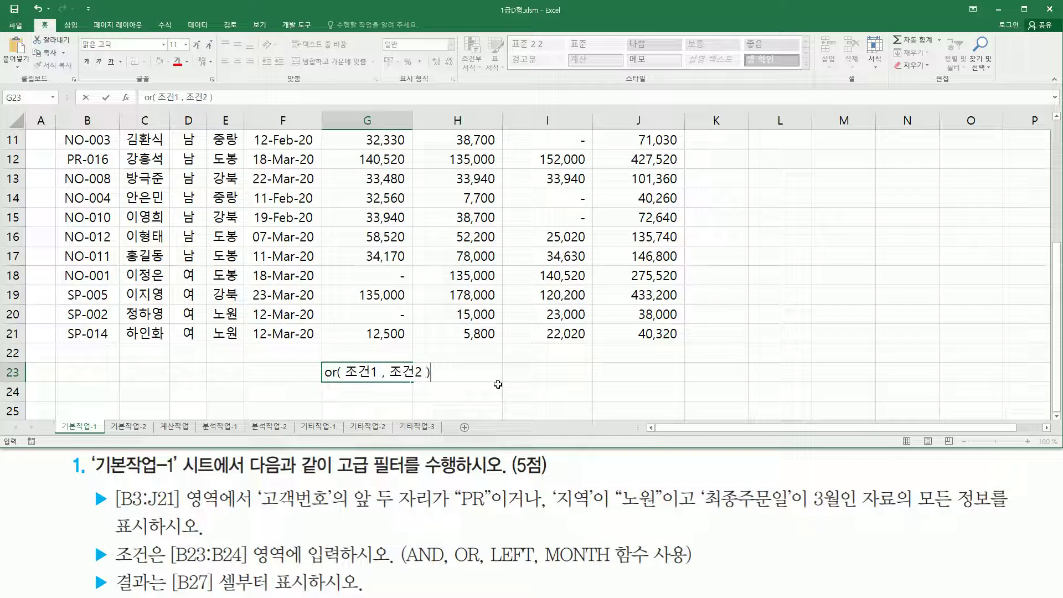
# Replace the 조건1 placeholder in the G23 outline with 고객번호
pyautogui.doubleClick(361, 372)
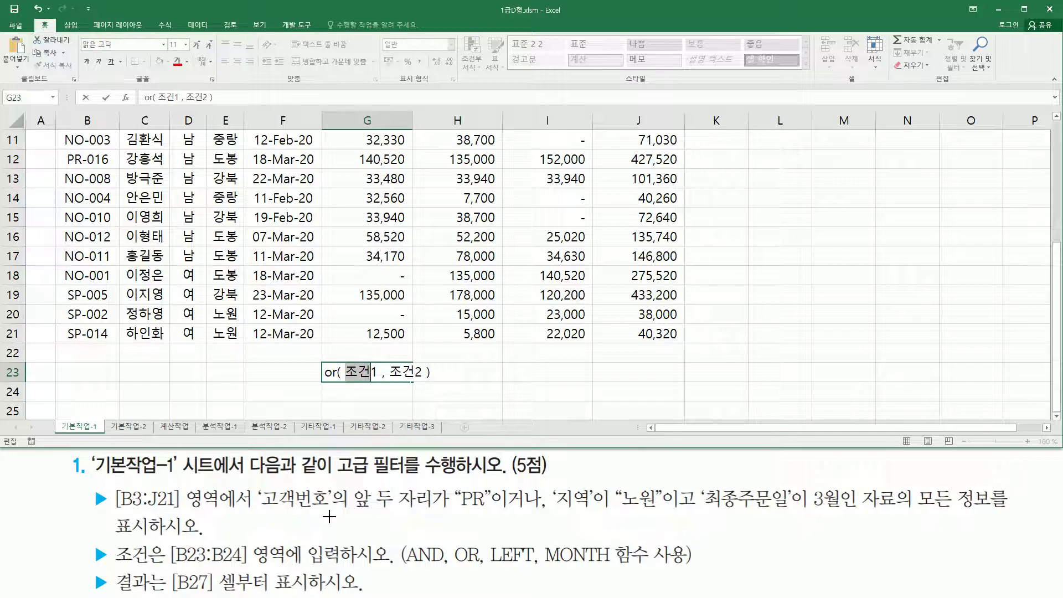
pyautogui.write('고개')
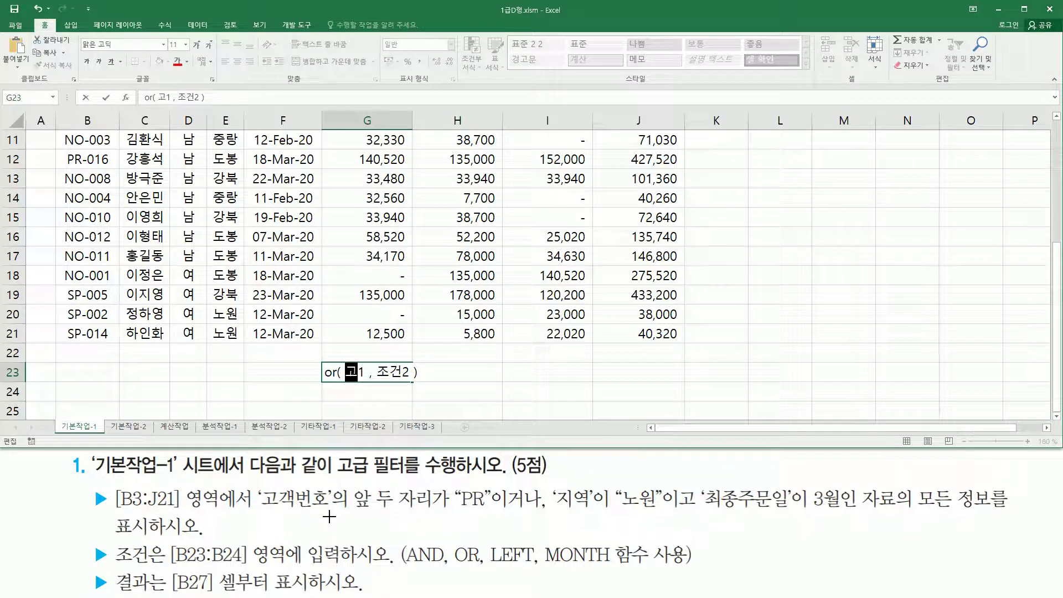
pyautogui.write('번호')
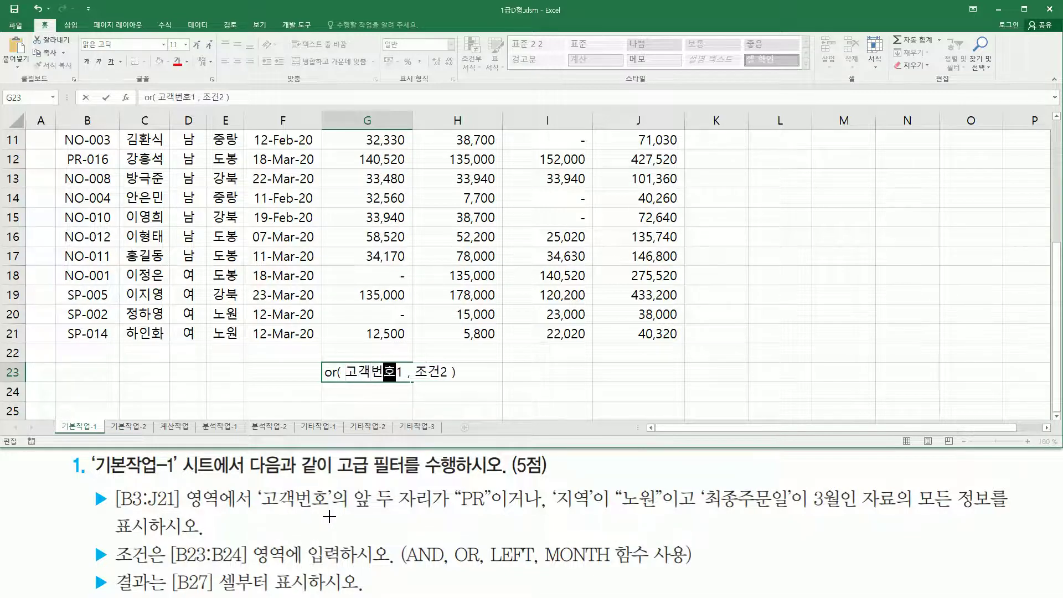
pyautogui.press('Delete')
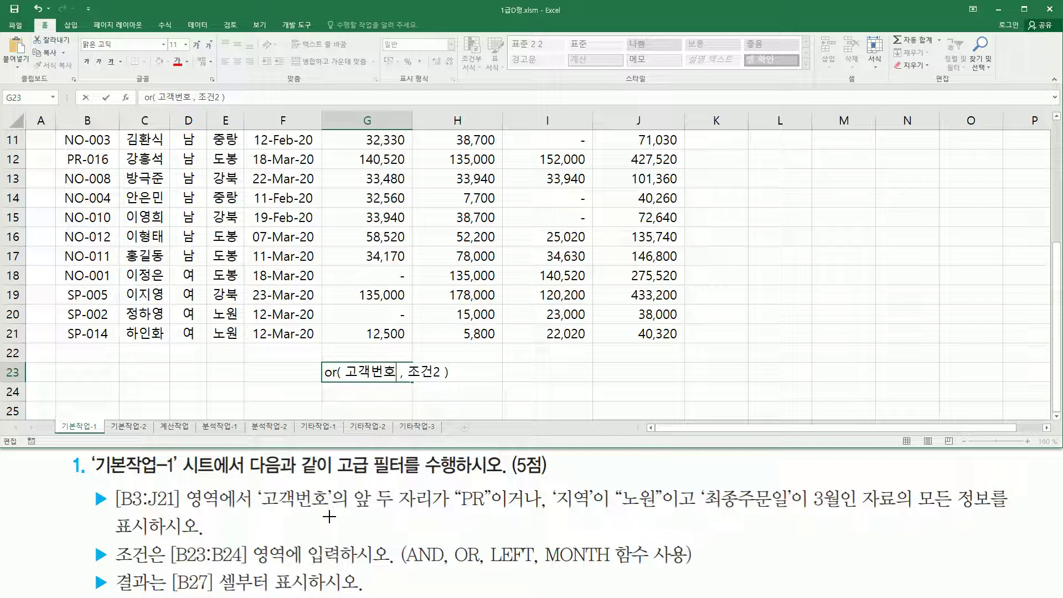
# Replace the 조건2 placeholder in the G23 outline with "and( 지역, 최종주문일 )", keeping the OR function's closing parenthesis
pyautogui.hotkey('shift', 'Right')
pyautogui.hotkey('shift', 'Right')
pyautogui.hotkey('shift', 'Right')
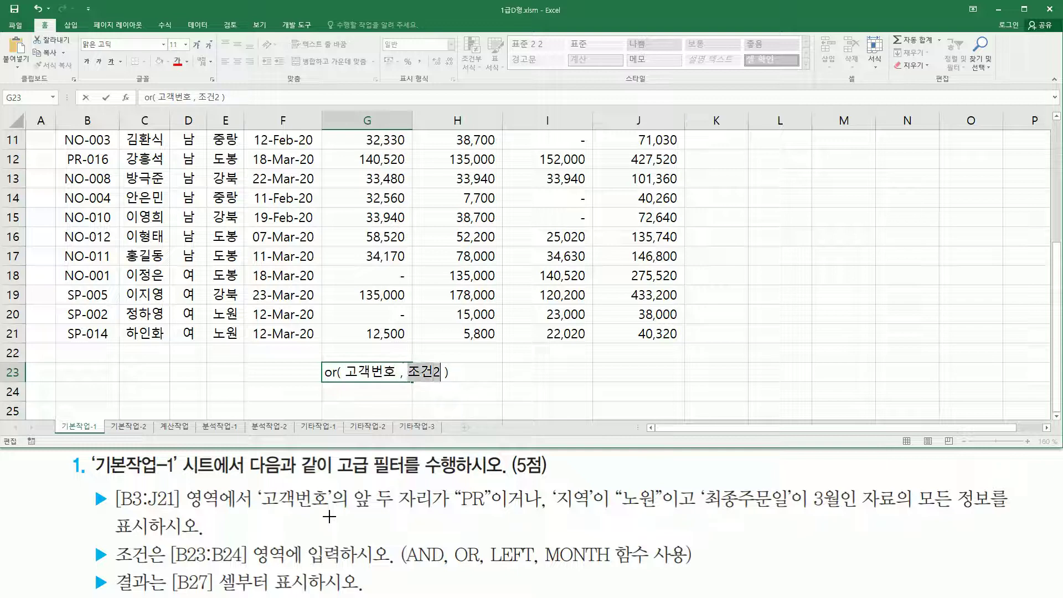
pyautogui.moveTo(553, 475)
pyautogui.mouseDown()
pyautogui.moveTo(557, 512)
pyautogui.moveTo(846, 521)
pyautogui.mouseUp()
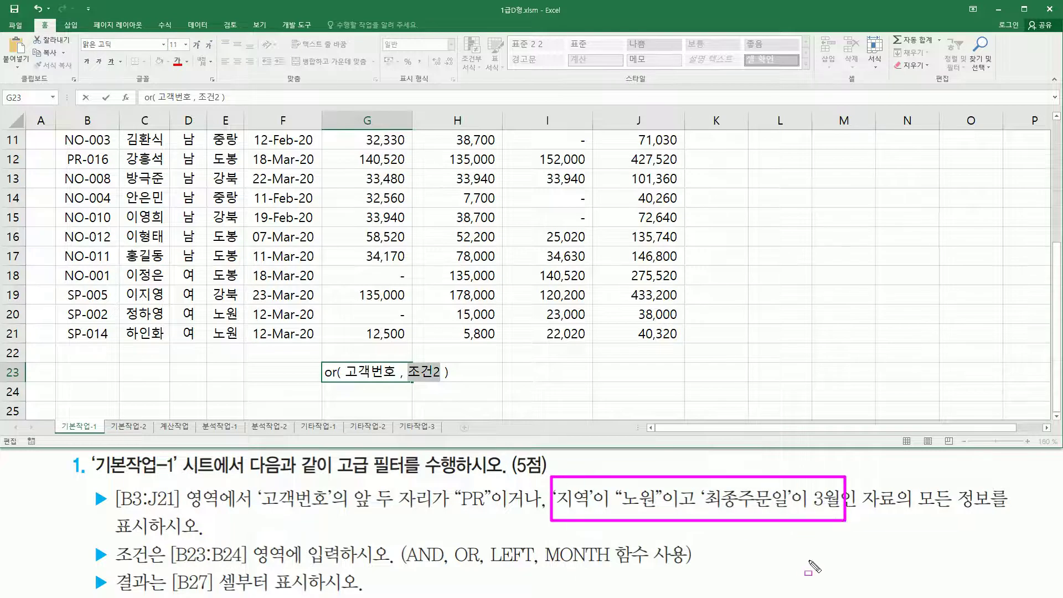
pyautogui.moveTo(557, 506); pyautogui.dragTo(837, 512)
pyautogui.moveTo(662, 485); pyautogui.dragTo(697, 511)
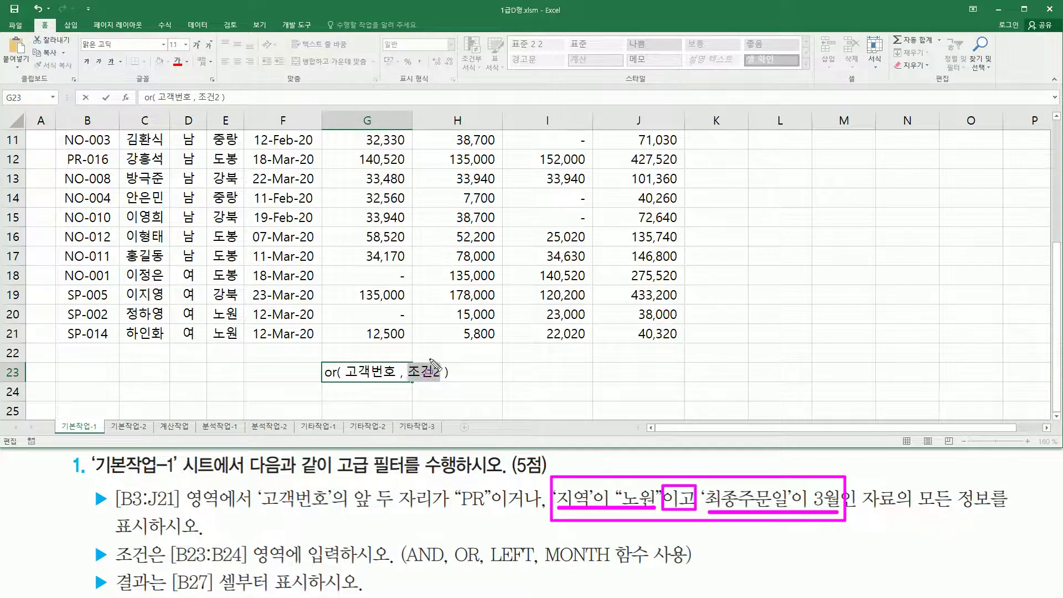
pyautogui.moveTo(405, 540); pyautogui.dragTo(444, 570)
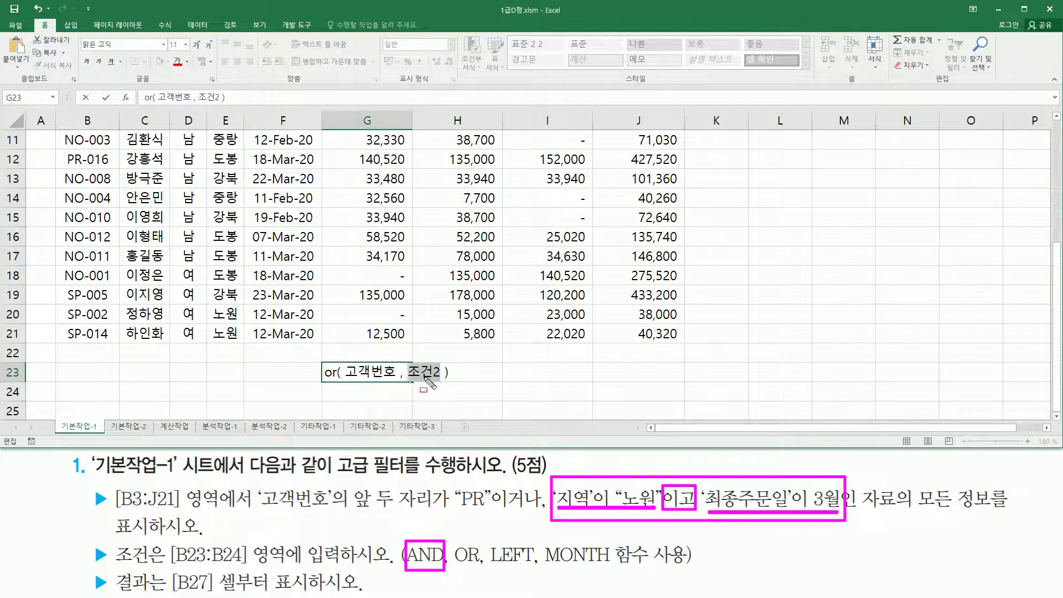
pyautogui.press('Escape')
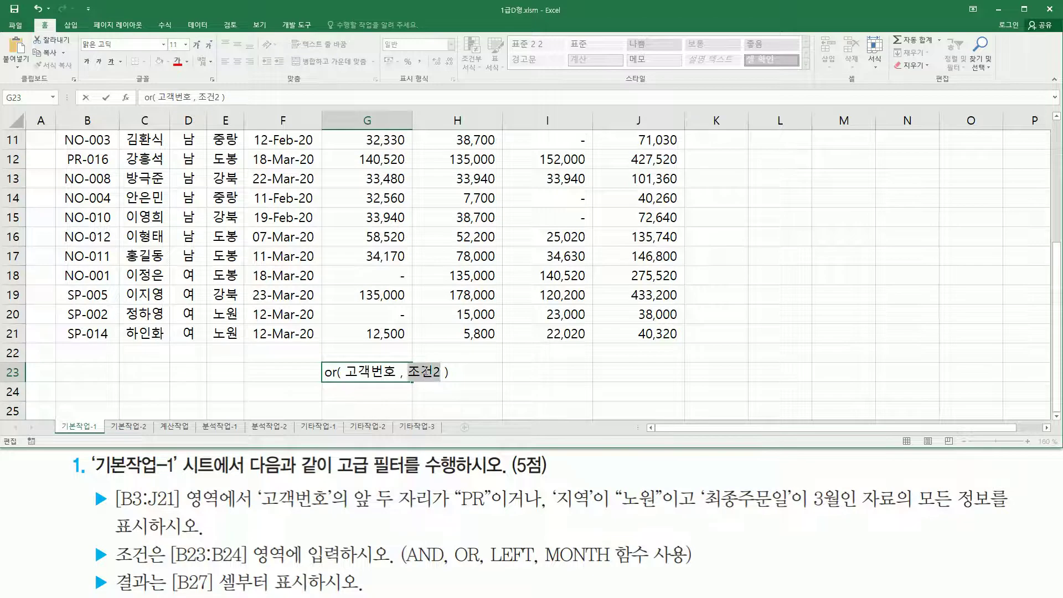
pyautogui.press('BackSpace')
pyautogui.write('and(')
pyautogui.write(' 지역,')
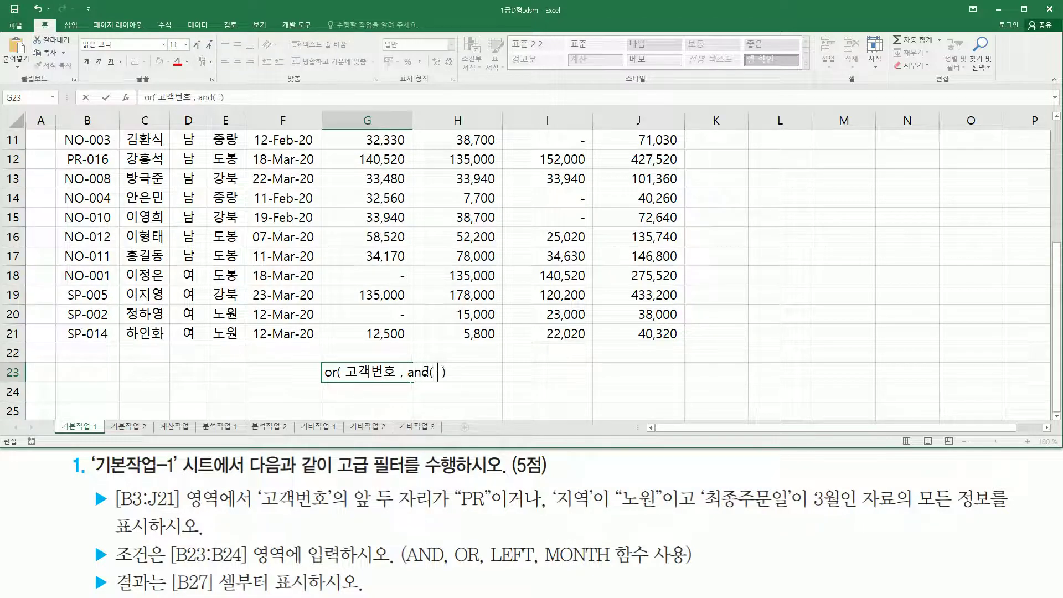
pyautogui.write(' 최종주문일')
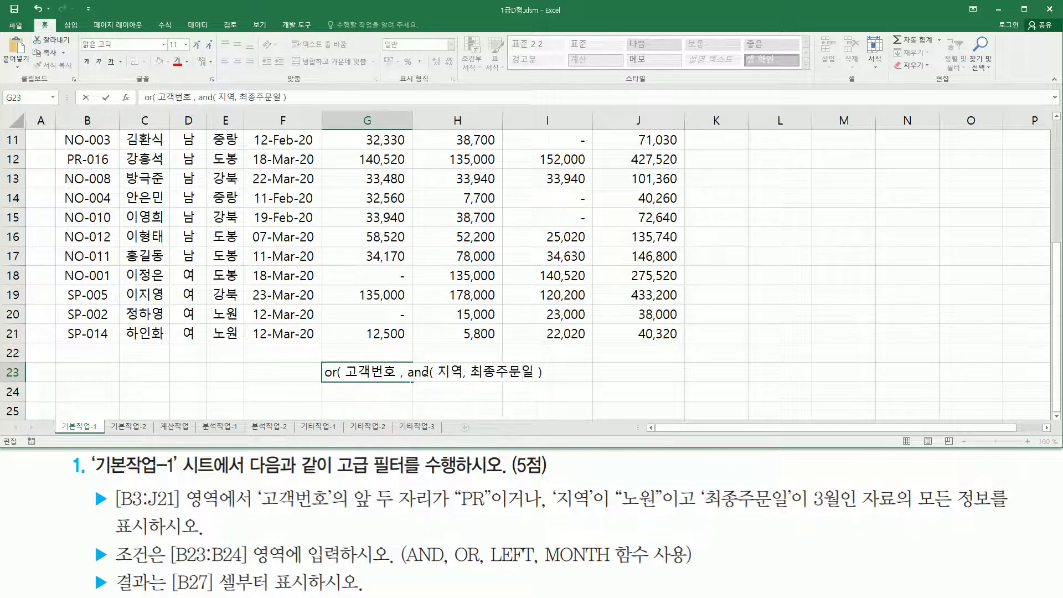
pyautogui.write(' )')
pyautogui.click(602, 386)
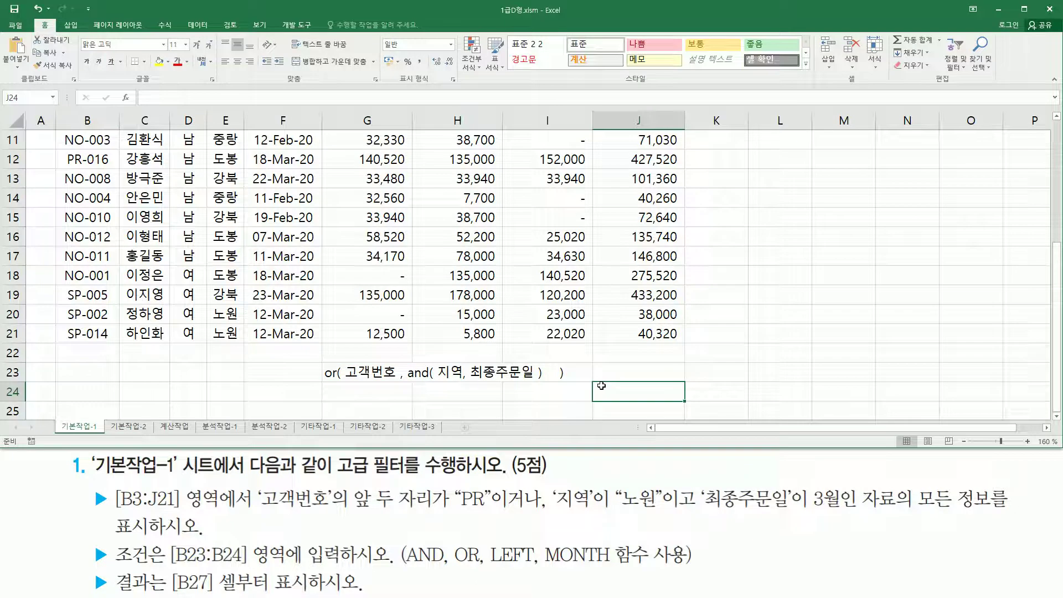
# Examine how the G23 outline nests AND inside OR, and check the required criteria range B23:B24 and its functions
pyautogui.moveTo(346, 380); pyautogui.dragTo(546, 383)
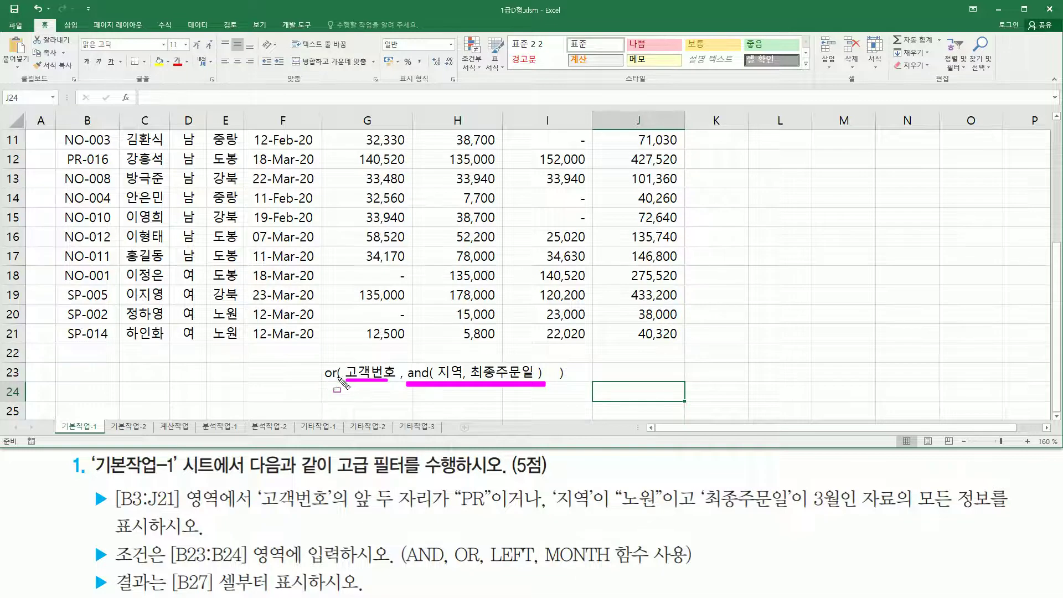
pyautogui.moveTo(440, 360)
pyautogui.mouseDown()
pyautogui.moveTo(533, 359)
pyautogui.moveTo(533, 378)
pyautogui.mouseUp()
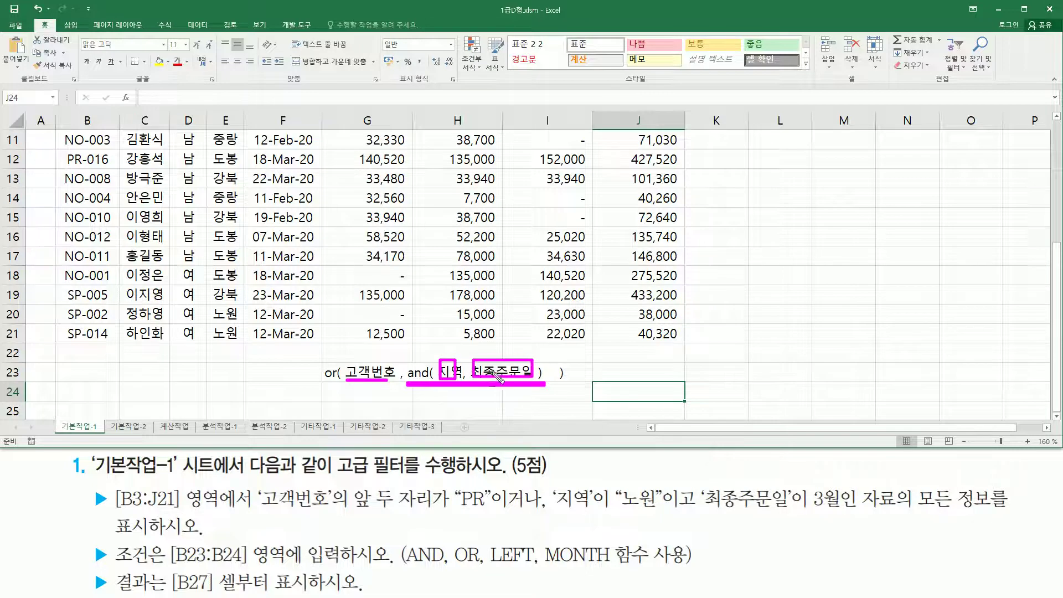
pyautogui.moveTo(410, 361)
pyautogui.mouseDown()
pyautogui.moveTo(411, 349)
pyautogui.moveTo(417, 385)
pyautogui.moveTo(549, 388)
pyautogui.mouseUp()
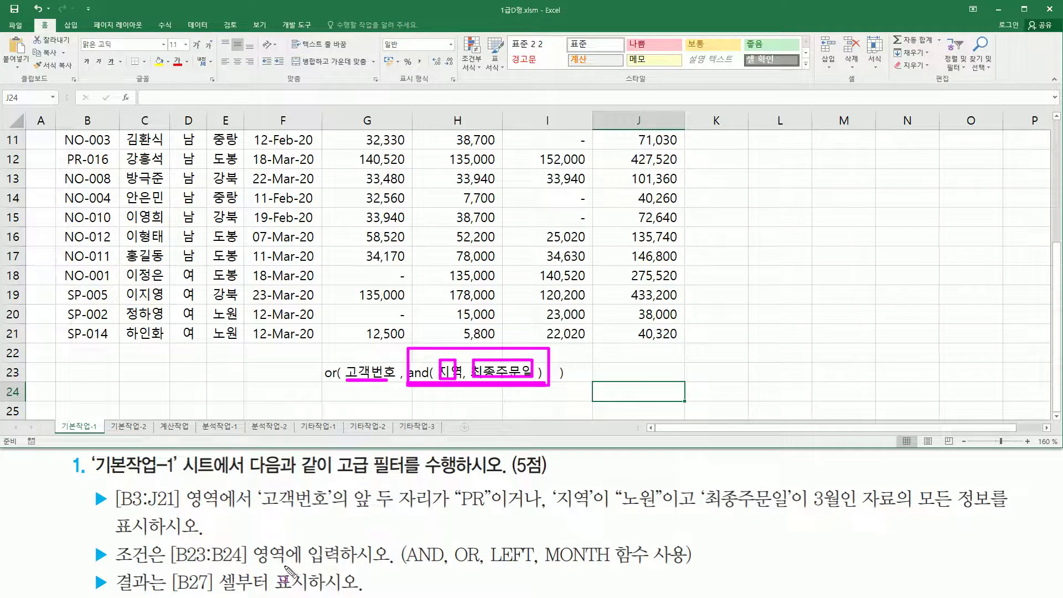
pyautogui.press('e')
pyautogui.moveTo(169, 541)
pyautogui.mouseDown()
pyautogui.moveTo(190, 568)
pyautogui.moveTo(252, 569)
pyautogui.mouseUp()
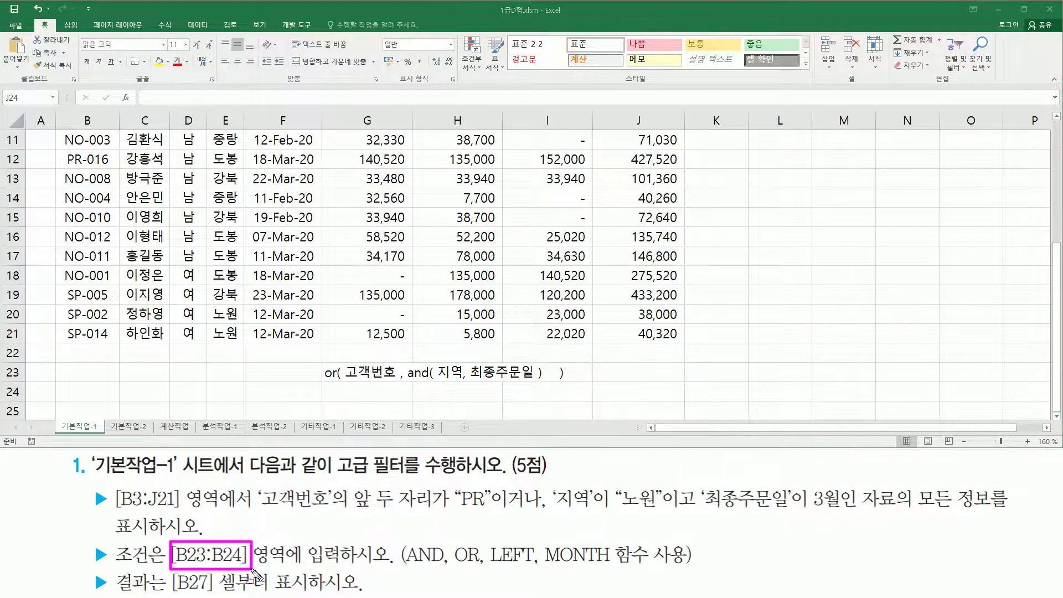
pyautogui.moveTo(57, 365); pyautogui.dragTo(117, 400)
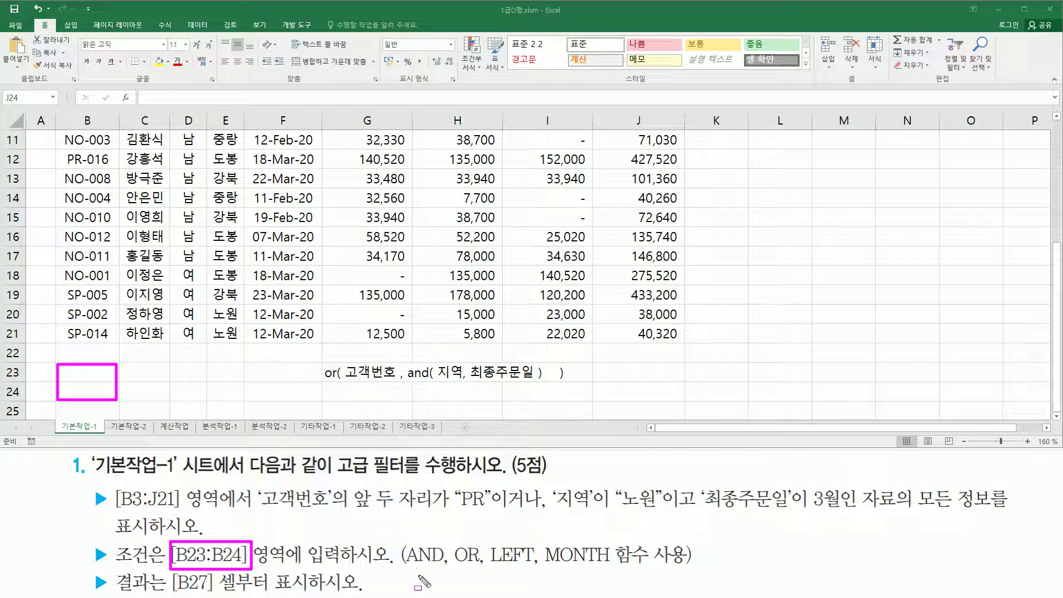
pyautogui.moveTo(403, 569); pyautogui.dragTo(693, 570)
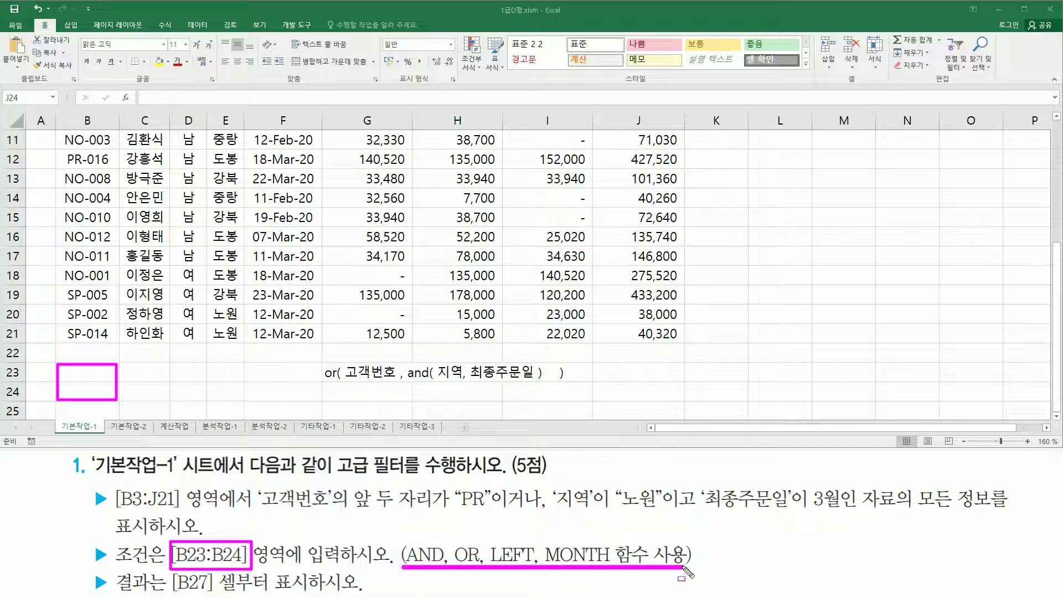
pyautogui.press('Escape')
# Enter the criteria heading 조건 in cell B23
pyautogui.click(90, 372)
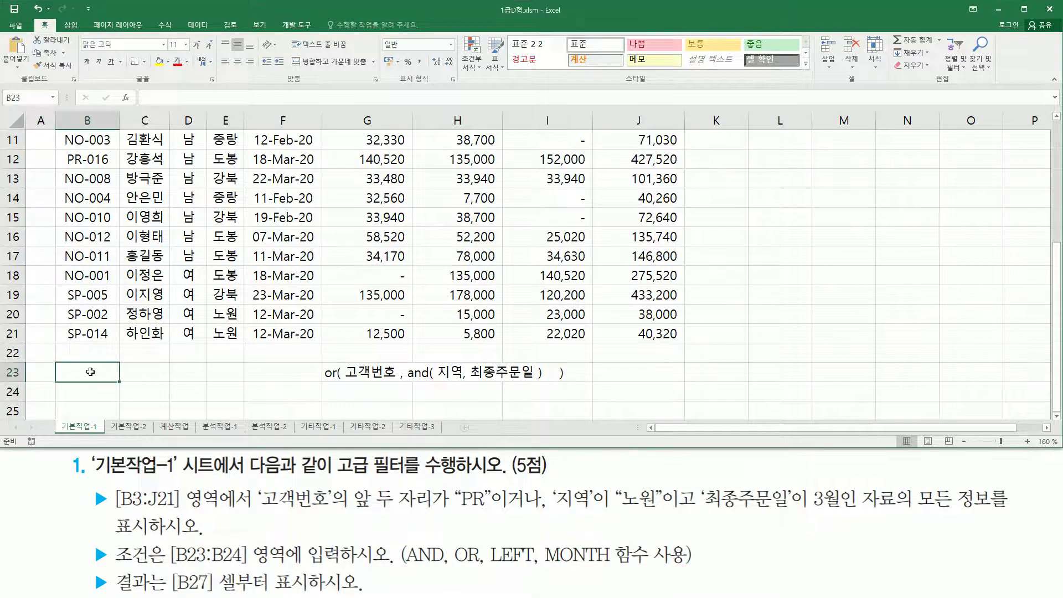
pyautogui.write('조건')
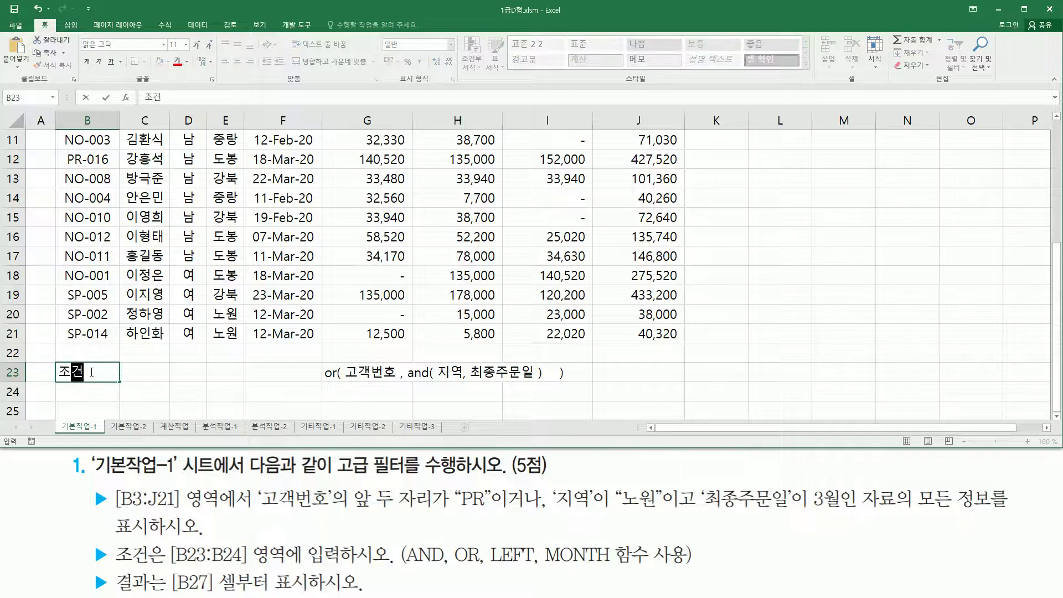
pyautogui.press('Return')
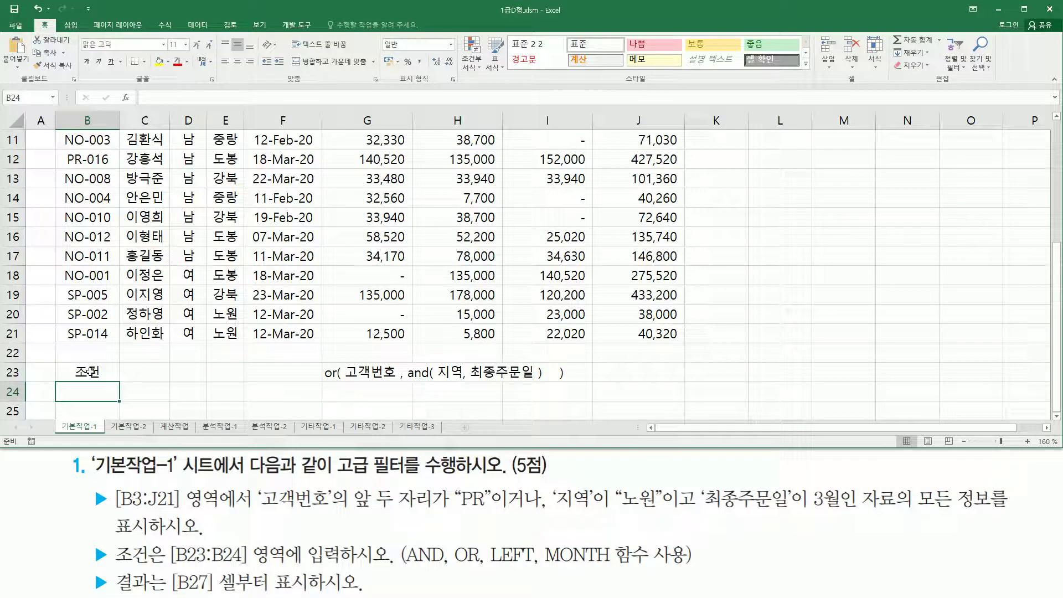
# Begin the B24 criteria formula with an OR function whose first condition is LEFT(B4,2)="PR"
pyautogui.write('=ㅐ')
pyautogui.press('BackSpace')
pyautogui.write('or(')
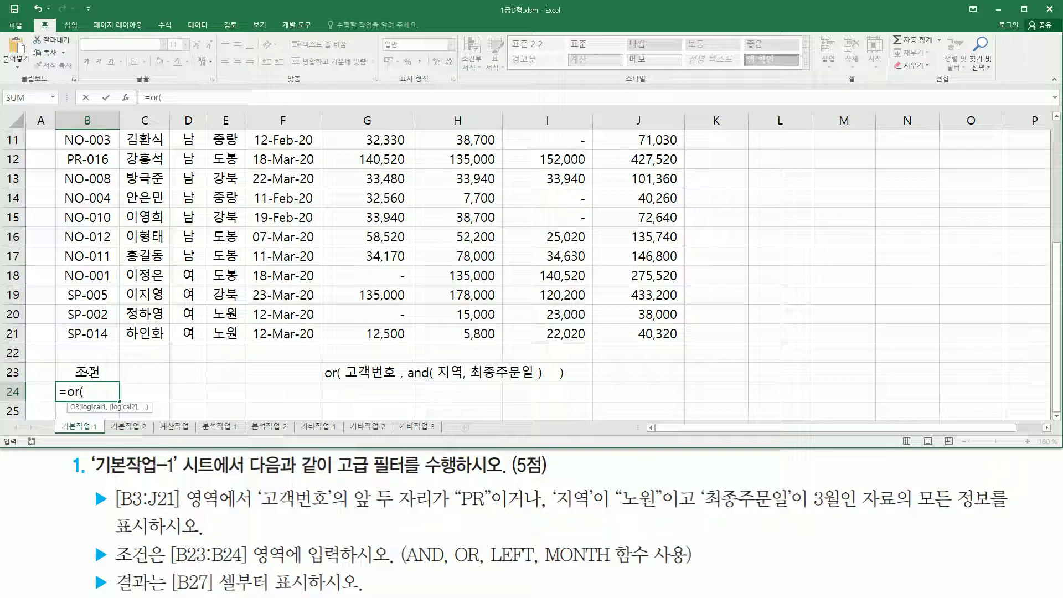
pyautogui.write(' left')
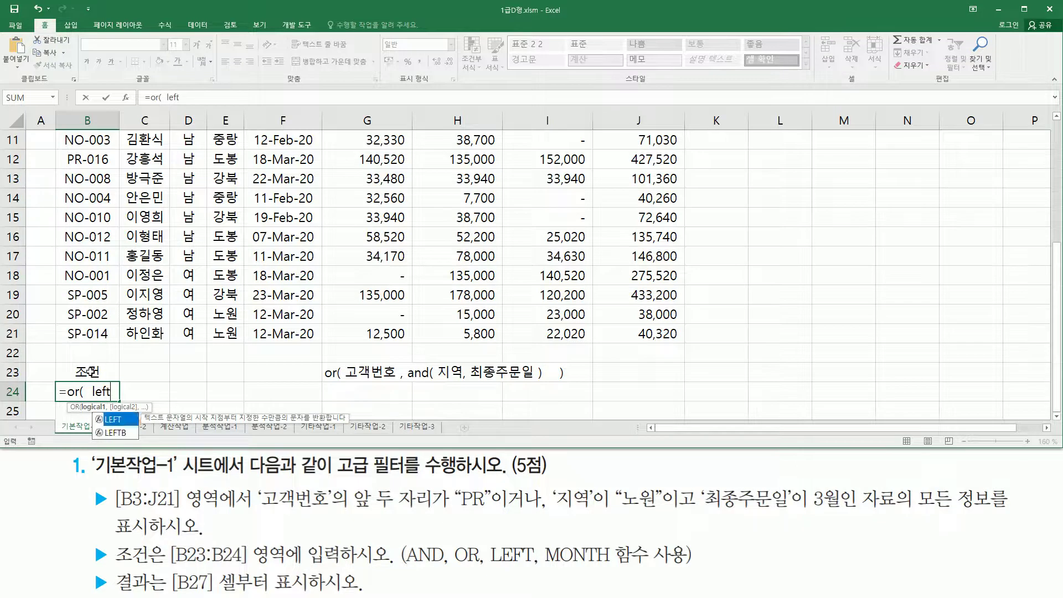
pyautogui.press('Tab')
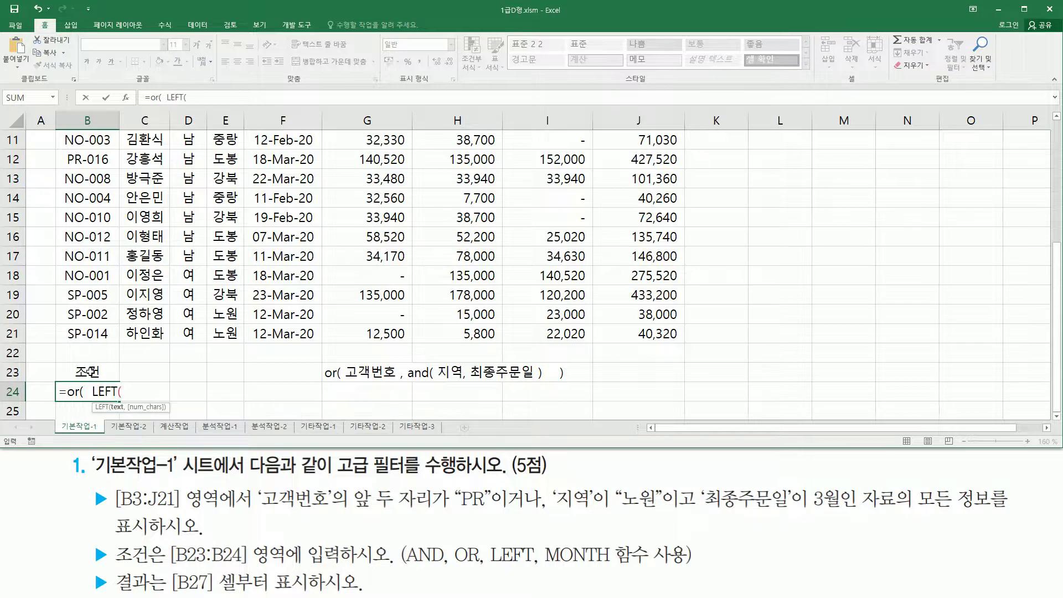
pyautogui.scroll(4, 87, 209)
pyautogui.click(81, 195)
pyautogui.write(', 2')
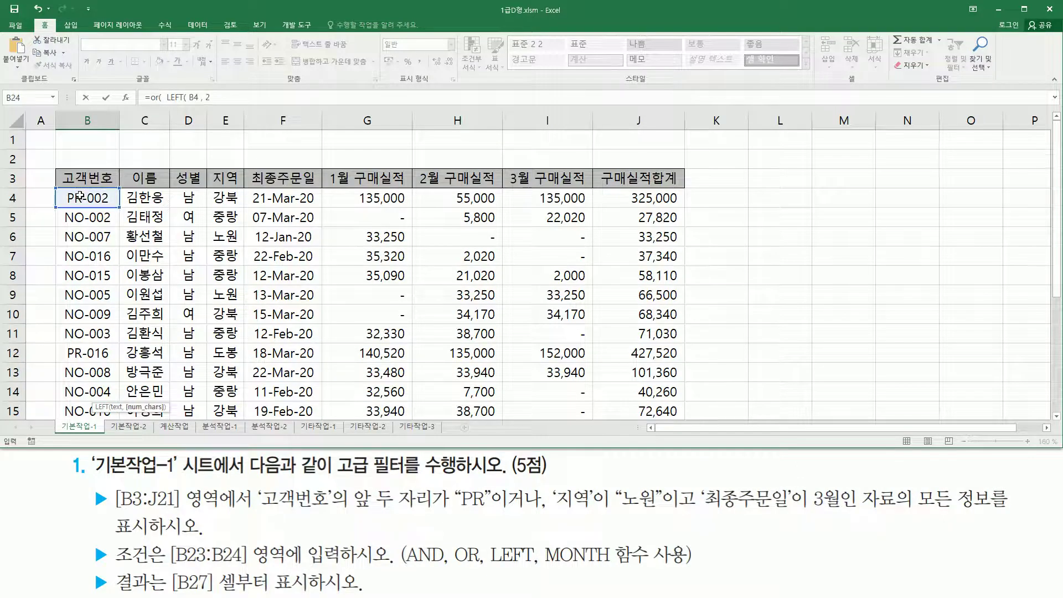
pyautogui.scroll(-7, 177, 256)
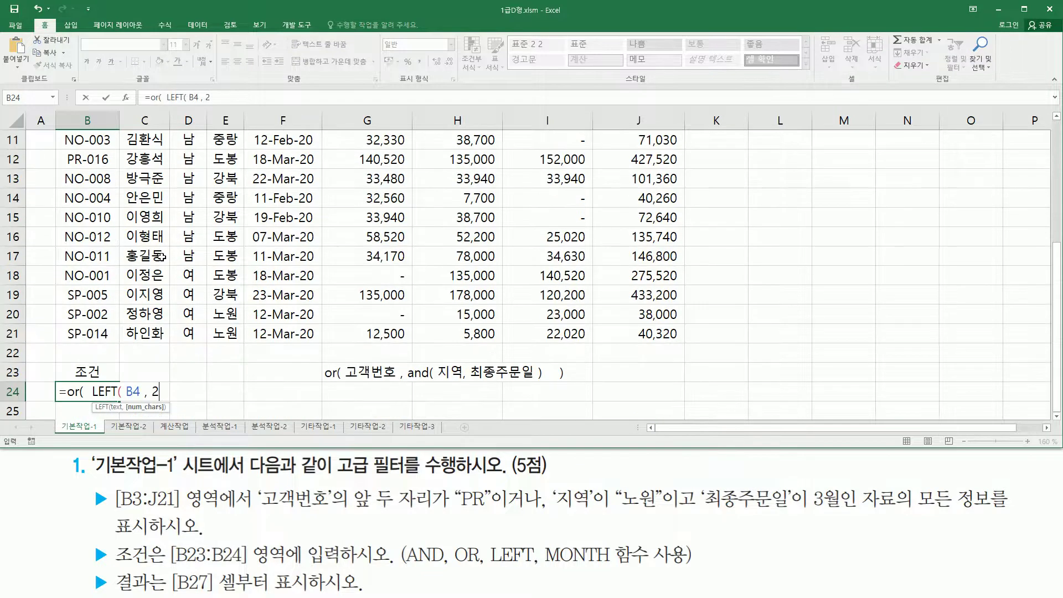
pyautogui.write('2 ) =')
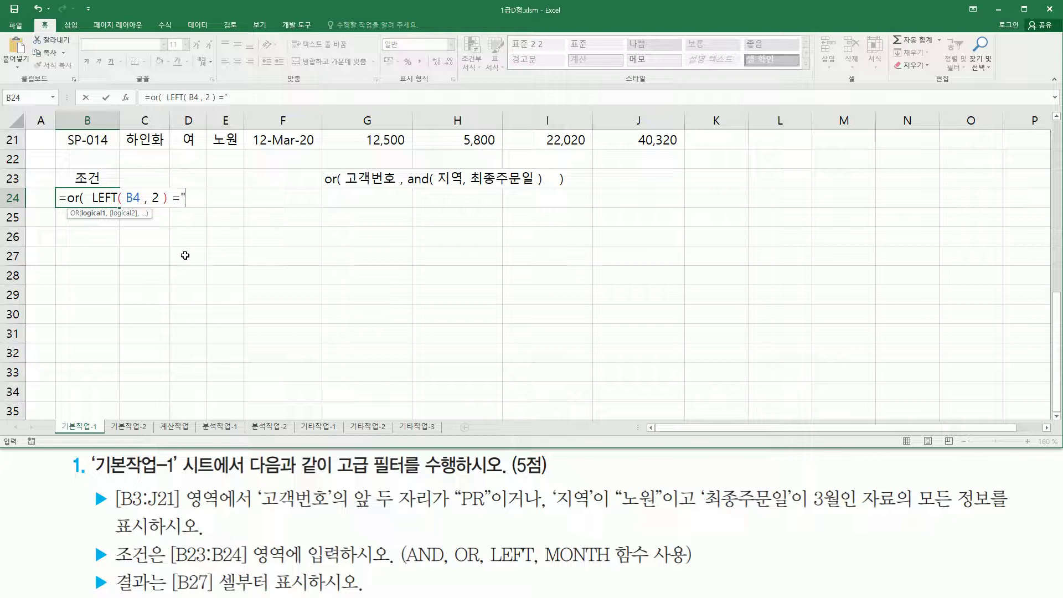
pyautogui.write('R')
pyautogui.write('"  ,')
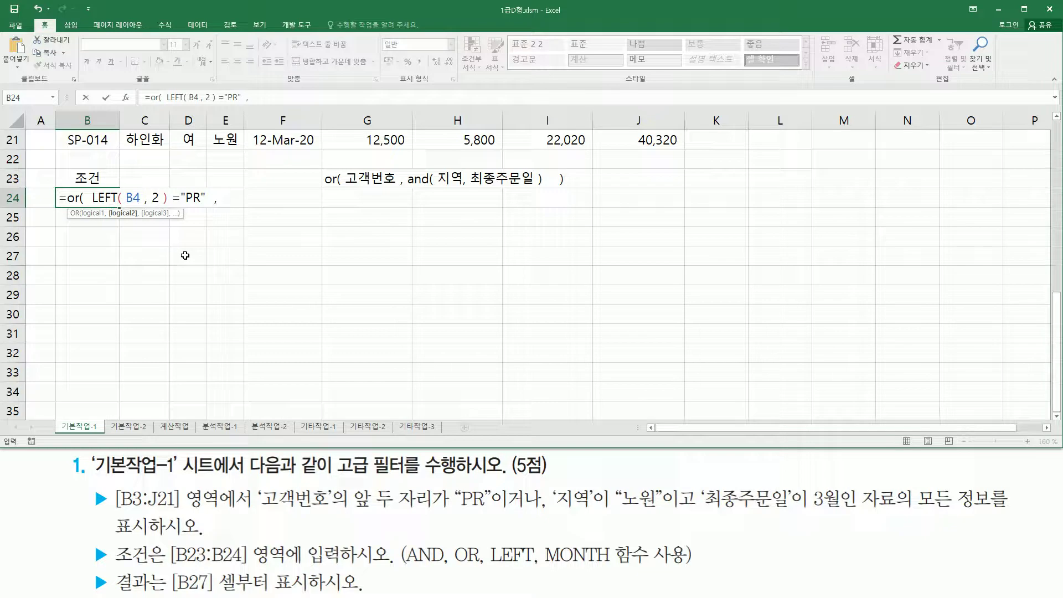
# Add a nested AND function as the second OR condition in B24, with E4="노원" as its first test
pyautogui.moveTo(548, 478)
pyautogui.mouseDown()
pyautogui.moveTo(712, 520)
pyautogui.moveTo(851, 521)
pyautogui.mouseUp()
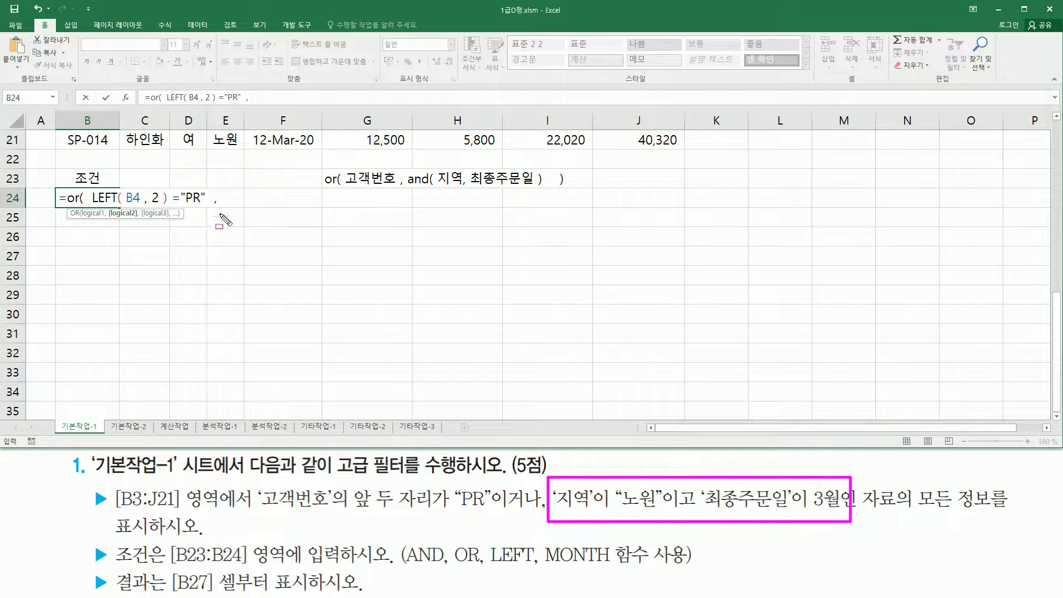
pyautogui.moveTo(668, 513); pyautogui.dragTo(695, 513)
pyautogui.press('Escape')
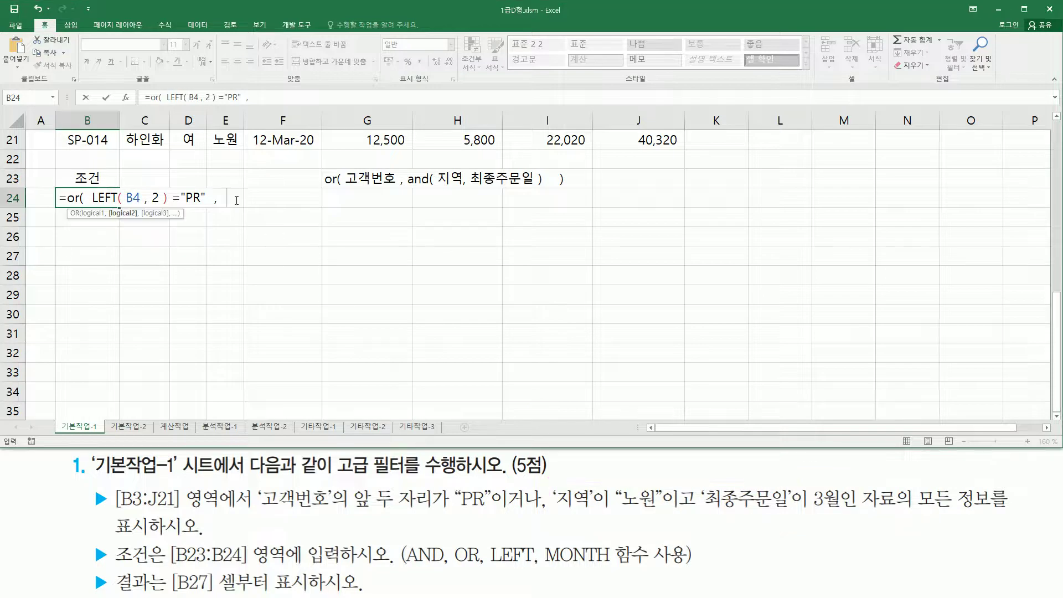
pyautogui.write('and(')
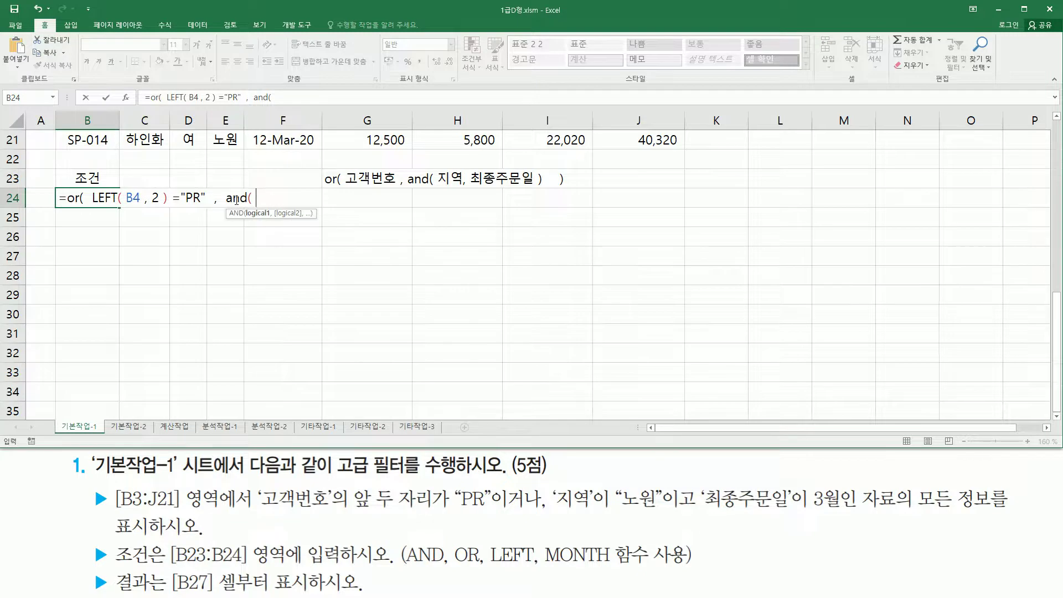
pyautogui.scroll(7, 280, 235)
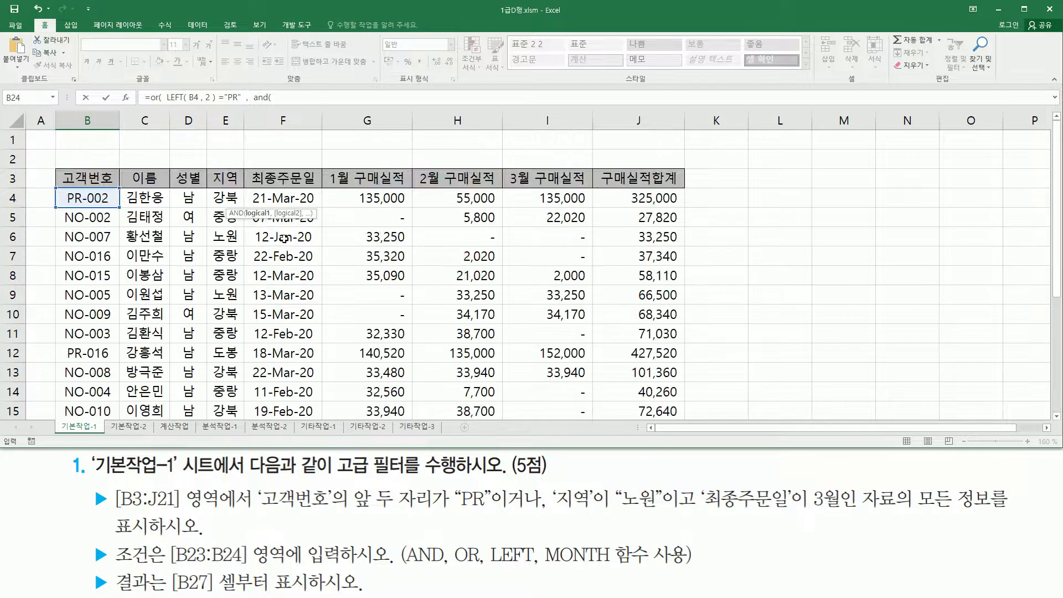
pyautogui.click(232, 197)
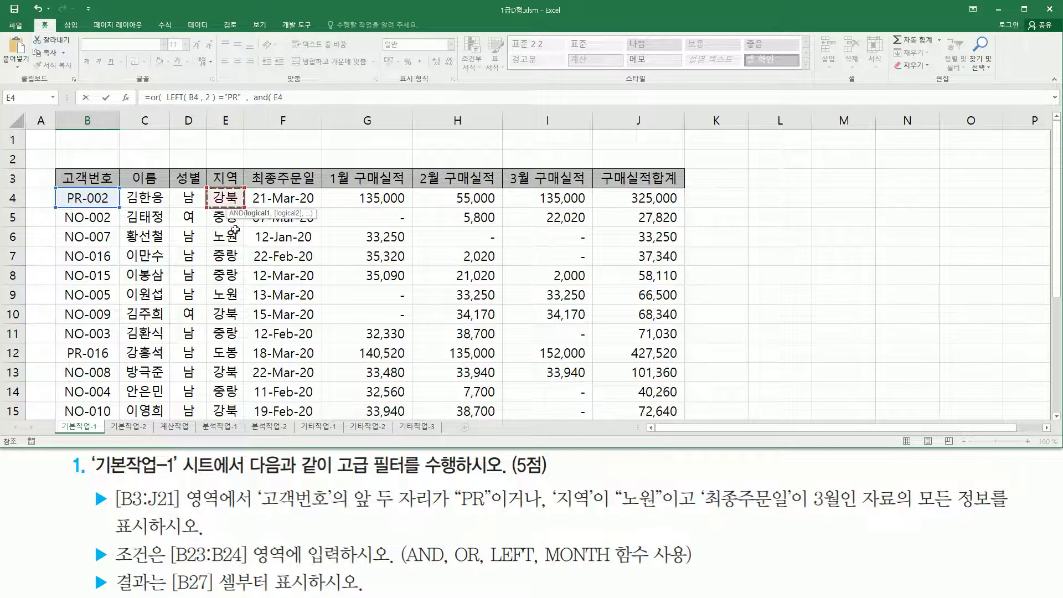
pyautogui.scroll(-3, 267, 245)
pyautogui.scroll(-4, 266, 246)
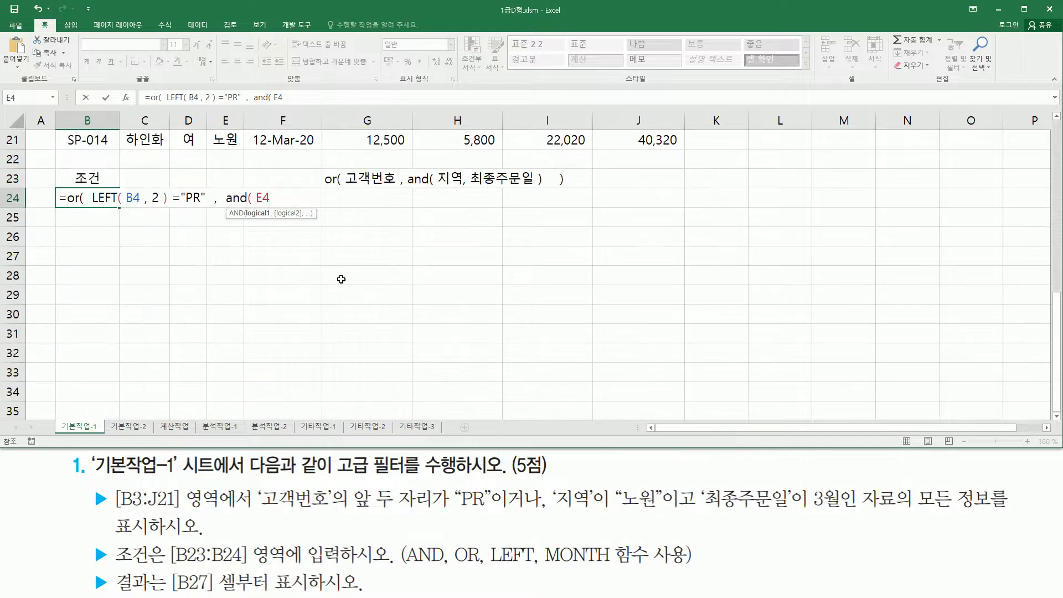
pyautogui.write('="노원"  ,')
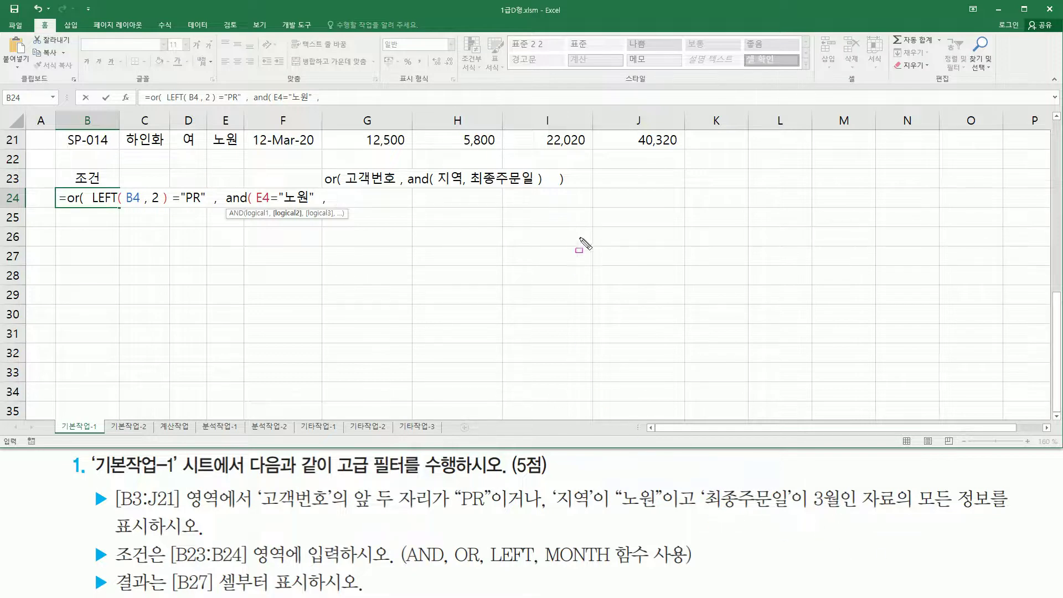
# Compare the date format in the 최종주문일 column with the task's 3월 condition
pyautogui.press('Escape')
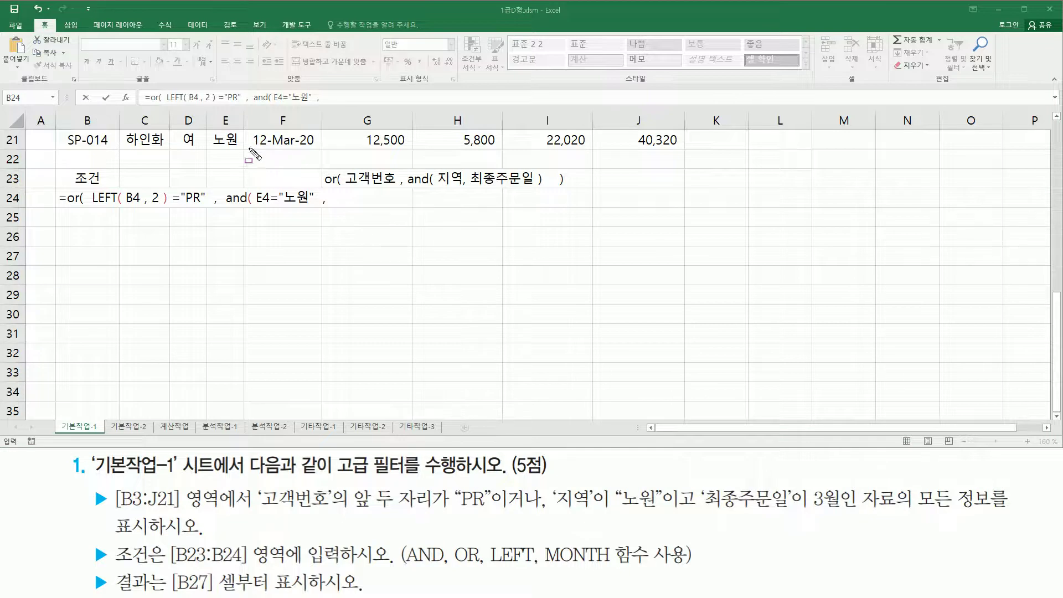
pyautogui.moveTo(246, 150)
pyautogui.mouseDown()
pyautogui.moveTo(322, 149)
pyautogui.moveTo(322, 130)
pyautogui.mouseUp()
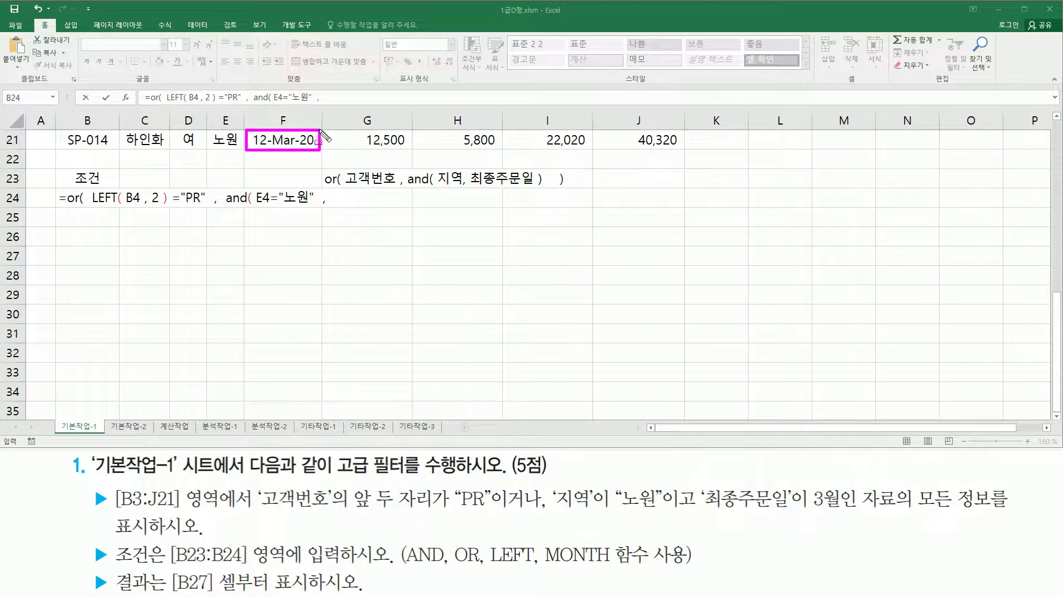
pyautogui.moveTo(811, 481)
pyautogui.mouseDown()
pyautogui.moveTo(827, 517)
pyautogui.moveTo(843, 518)
pyautogui.mouseUp()
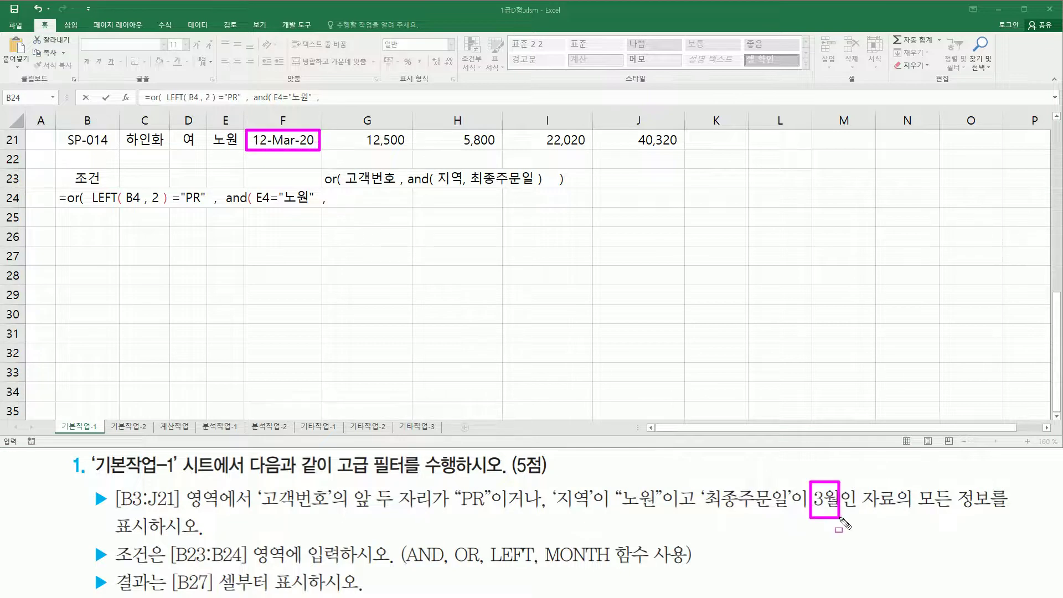
pyautogui.press('Escape')
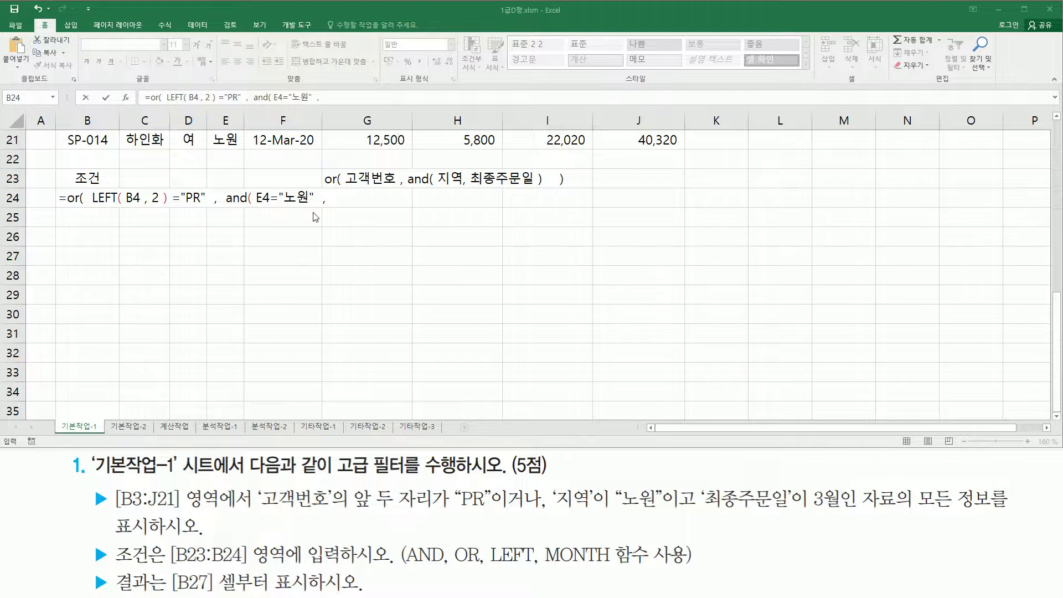
# Add MONTH(F4)=3 as the second test of the nested AND function in the B24 formula
pyautogui.write('mon')
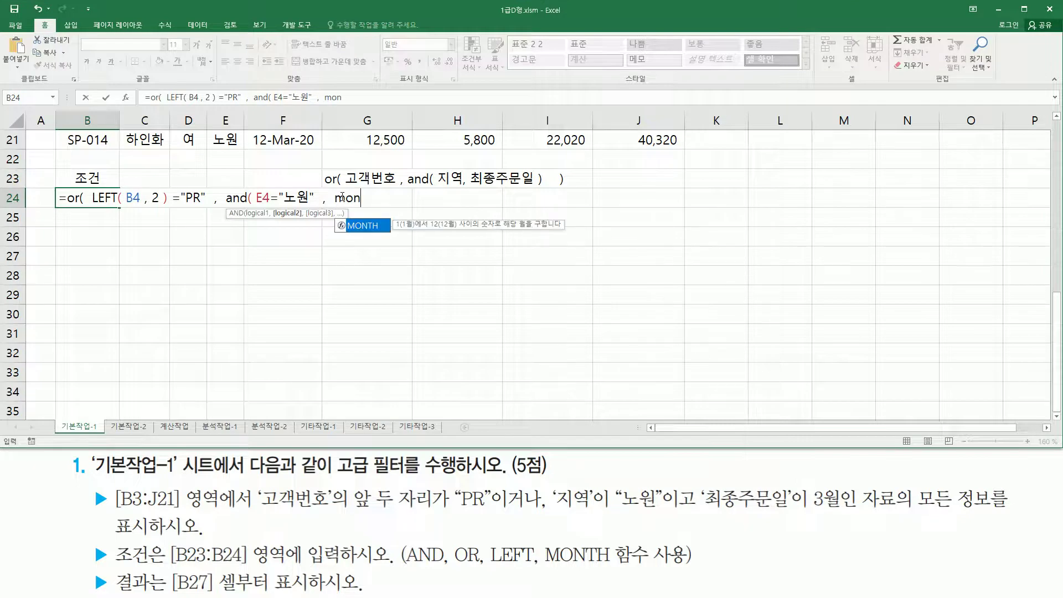
pyautogui.write('th')
pyautogui.press('Tab')
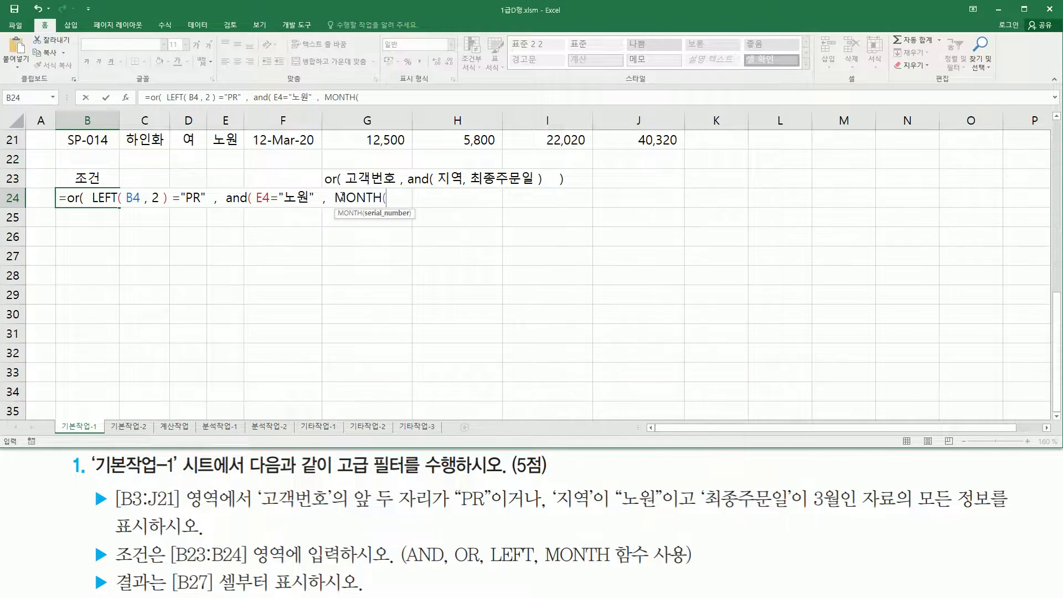
pyautogui.scroll(7, 342, 197)
pyautogui.click(297, 201)
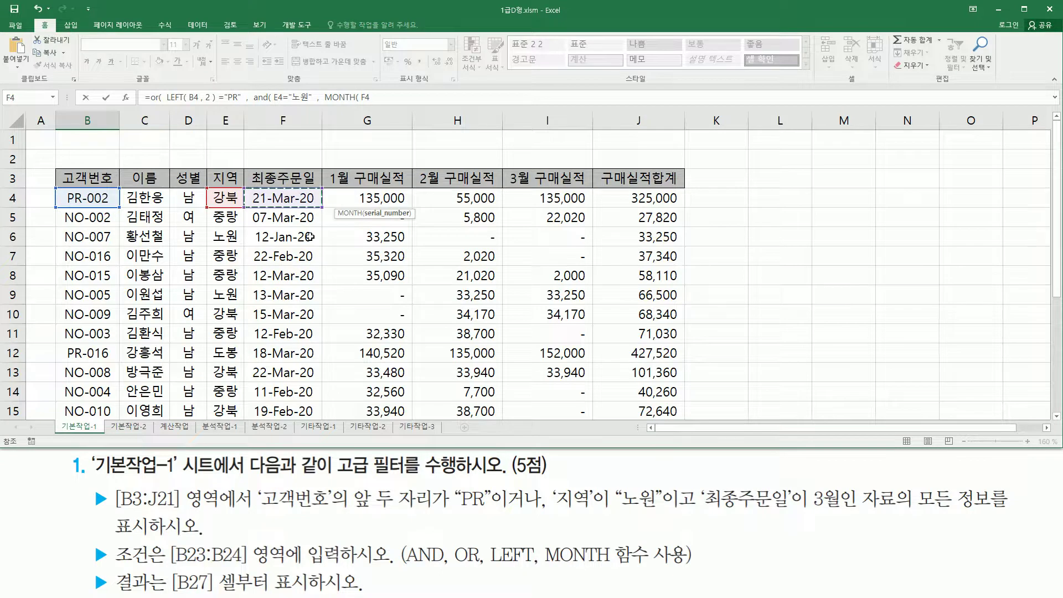
pyautogui.scroll(-7, 310, 237)
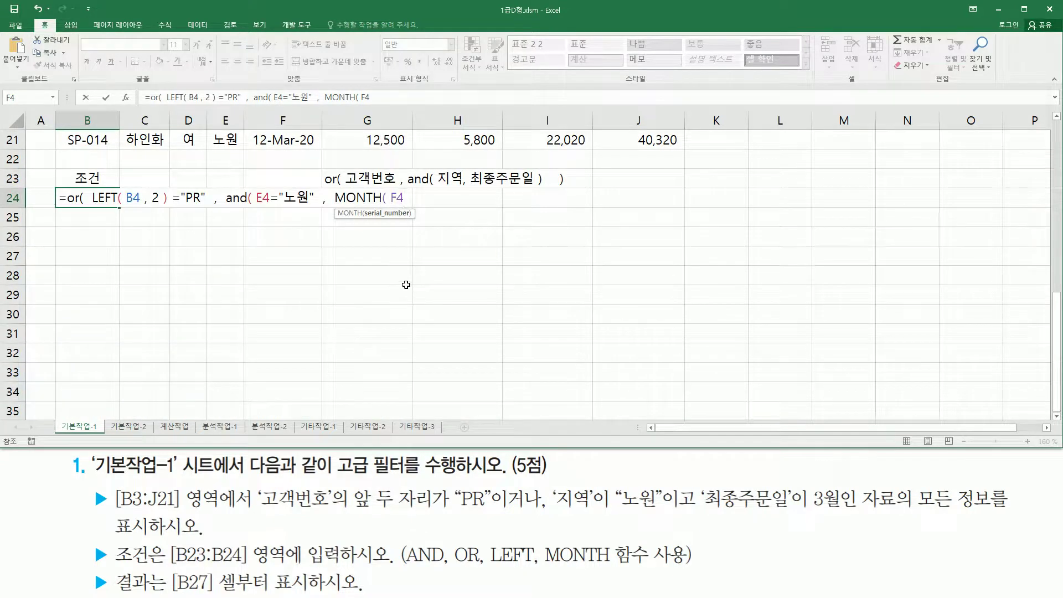
pyautogui.write(')')
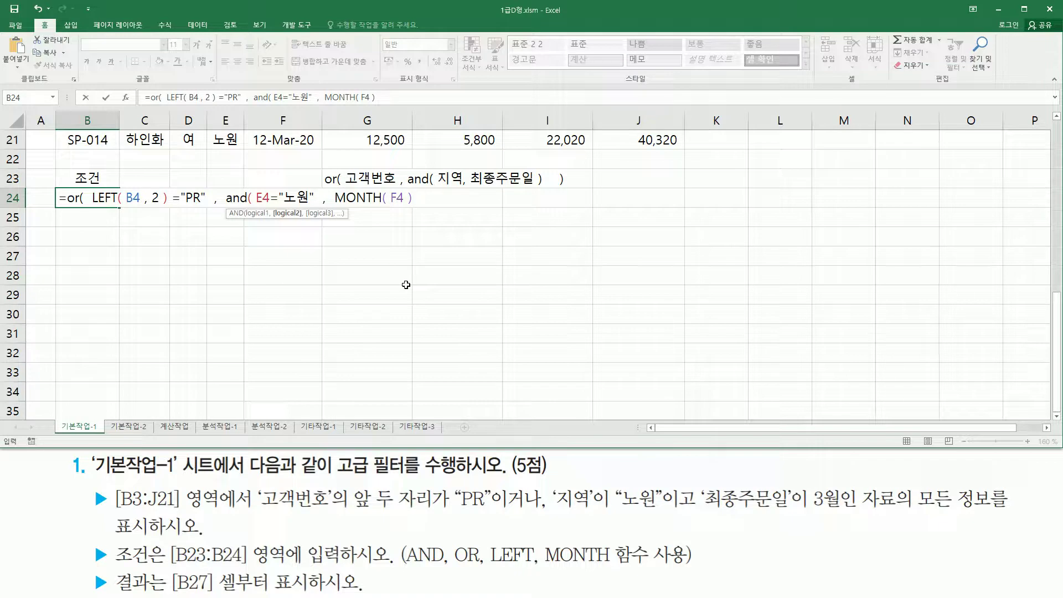
pyautogui.write(' =3')
pyautogui.moveTo(256, 206); pyautogui.dragTo(431, 207)
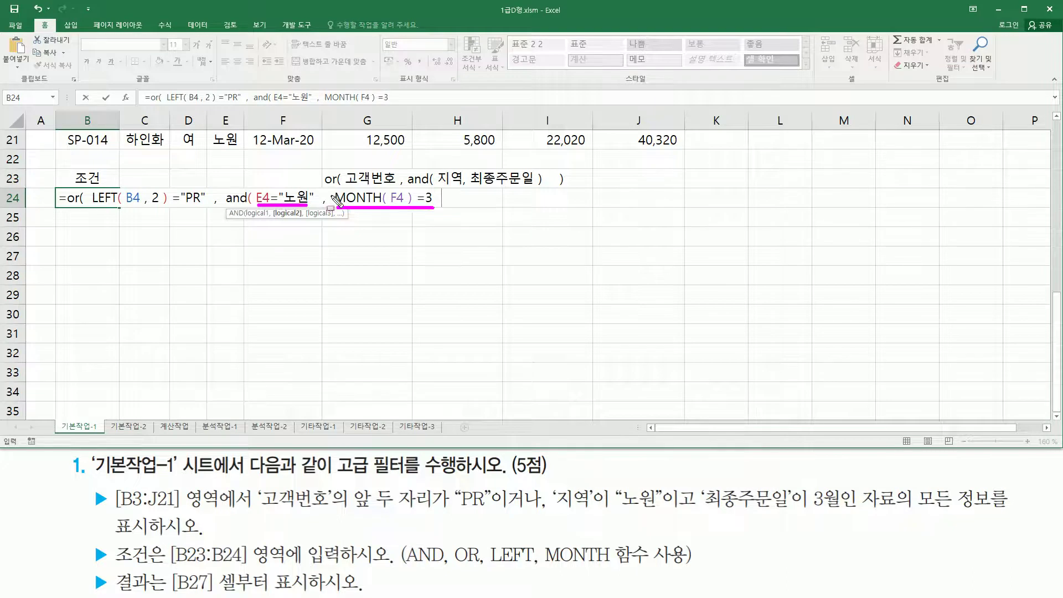
pyautogui.press('Escape')
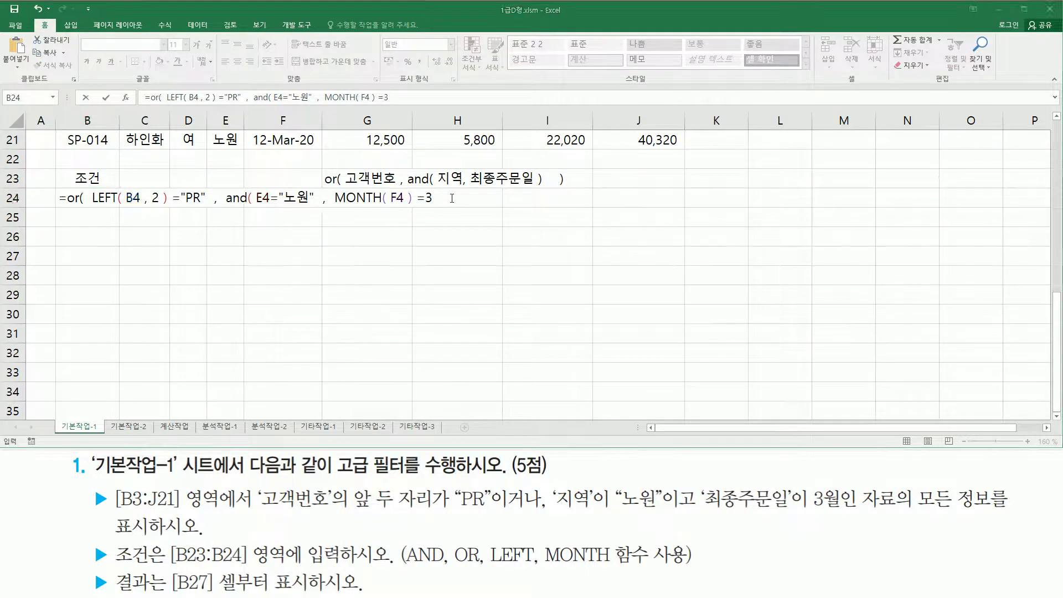
# Close the nested AND and the outer OR function, and commit the criteria formula in B24
pyautogui.click(479, 196)
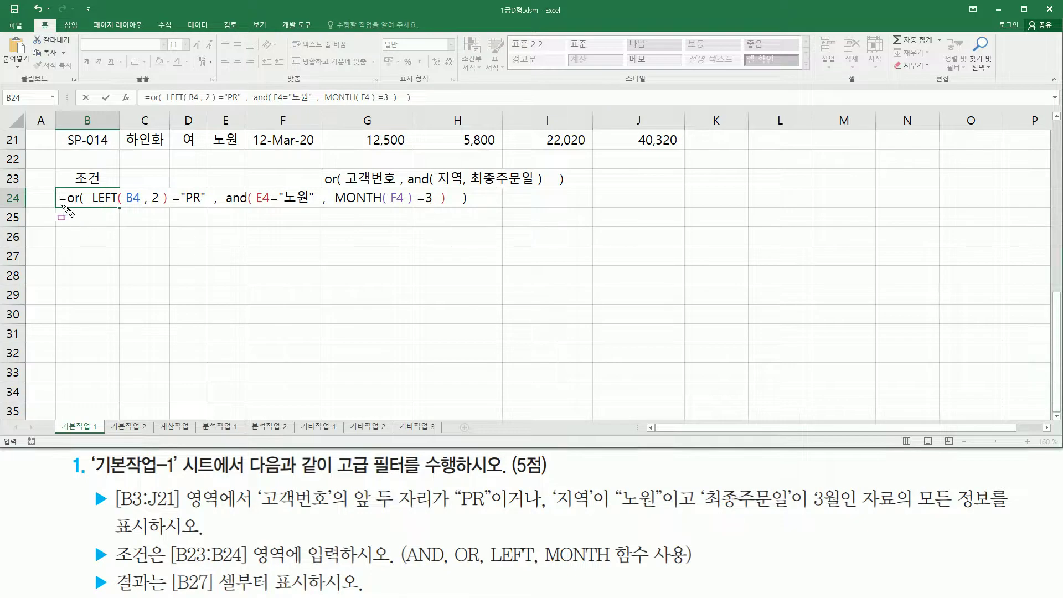
pyautogui.moveTo(90, 206); pyautogui.dragTo(451, 209)
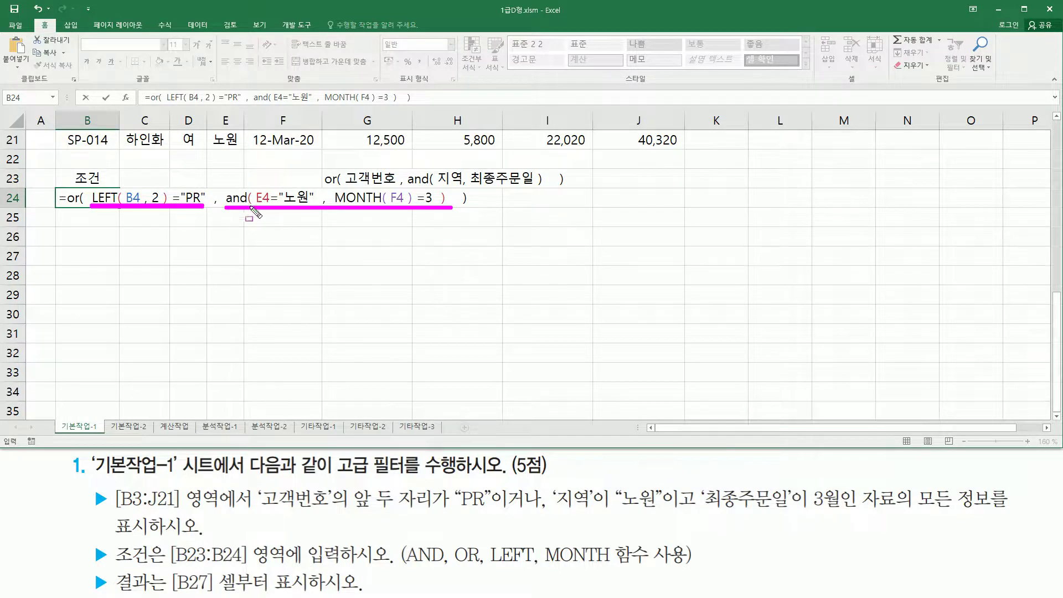
pyautogui.moveTo(255, 184)
pyautogui.mouseDown()
pyautogui.moveTo(299, 204)
pyautogui.moveTo(433, 201)
pyautogui.mouseUp()
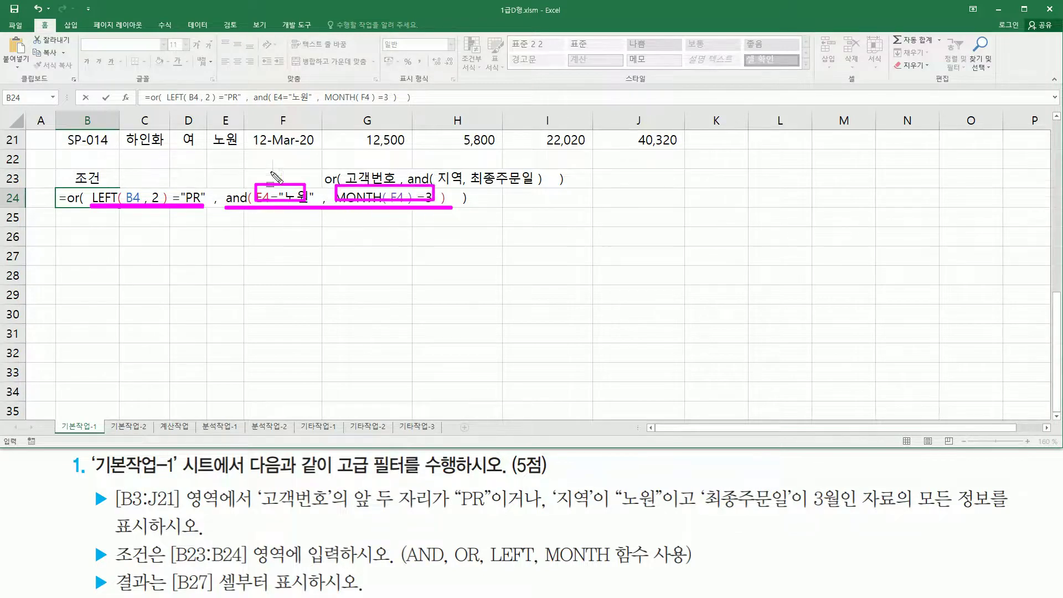
pyautogui.moveTo(225, 179)
pyautogui.mouseDown()
pyautogui.moveTo(247, 216)
pyautogui.moveTo(433, 185)
pyautogui.moveTo(453, 206)
pyautogui.mouseUp()
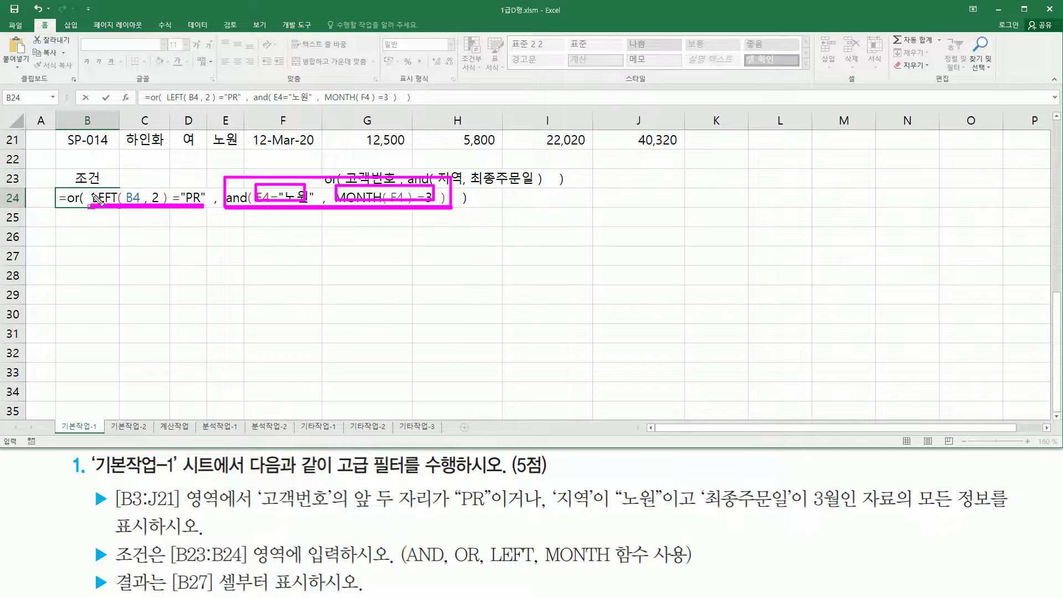
pyautogui.press('Escape')
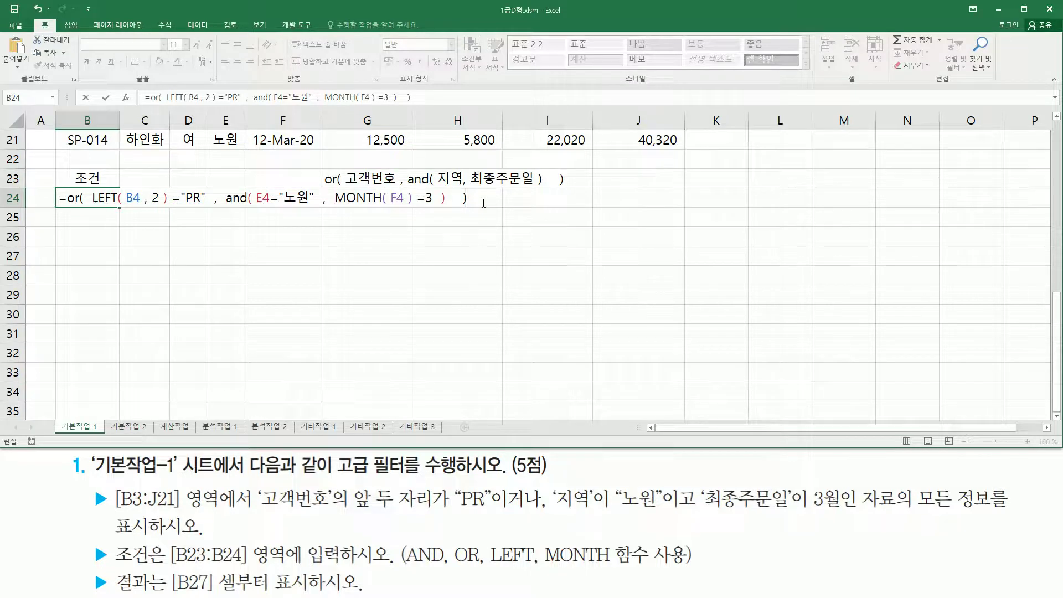
pyautogui.press('Return')
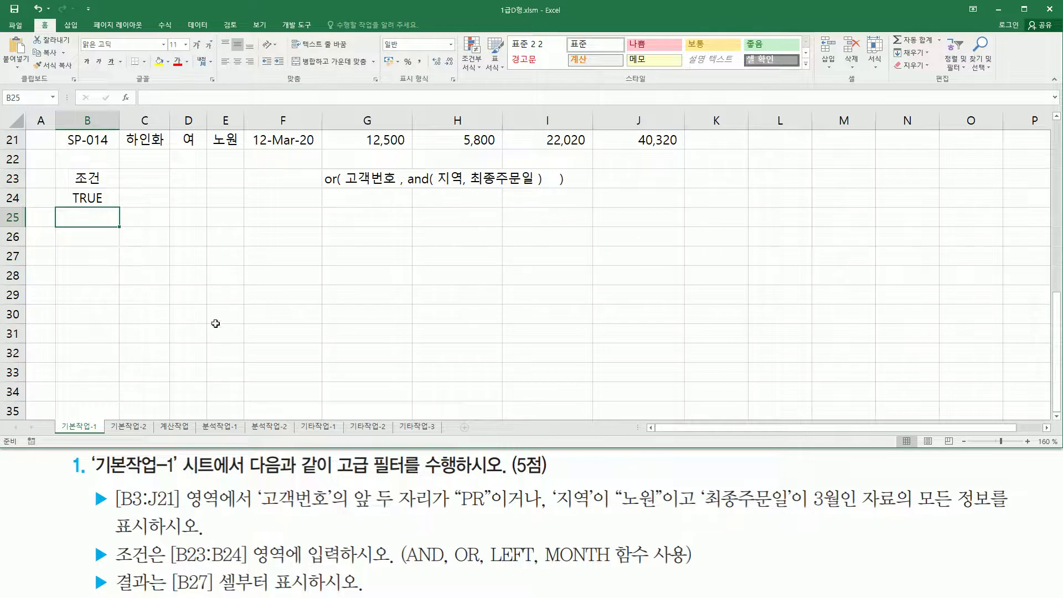
pyautogui.moveTo(168, 568)
pyautogui.mouseDown()
pyautogui.moveTo(186, 588)
pyautogui.moveTo(314, 597)
pyautogui.mouseUp()
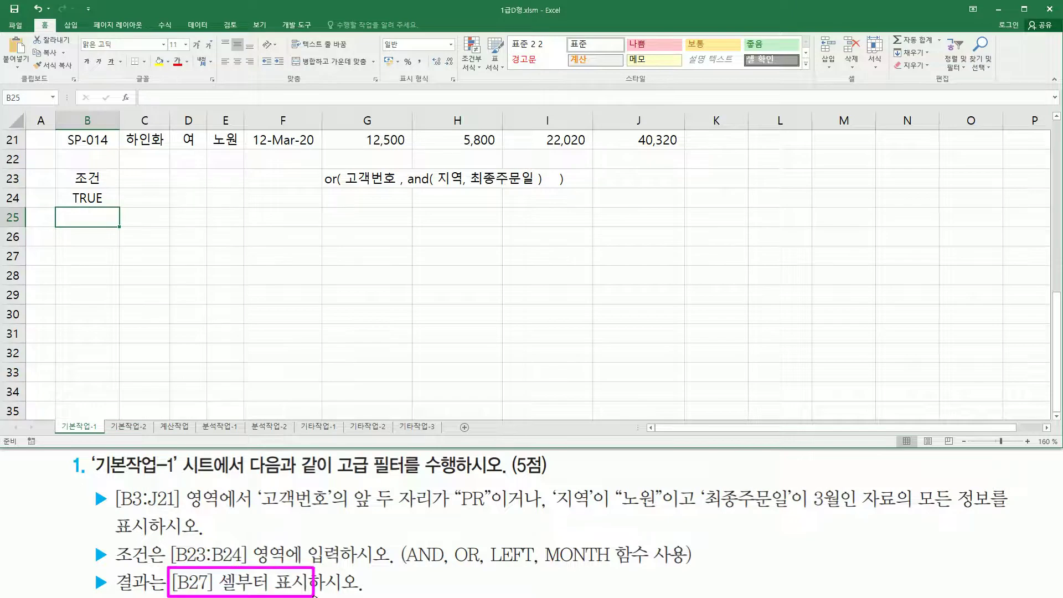
pyautogui.moveTo(63, 248); pyautogui.dragTo(115, 265)
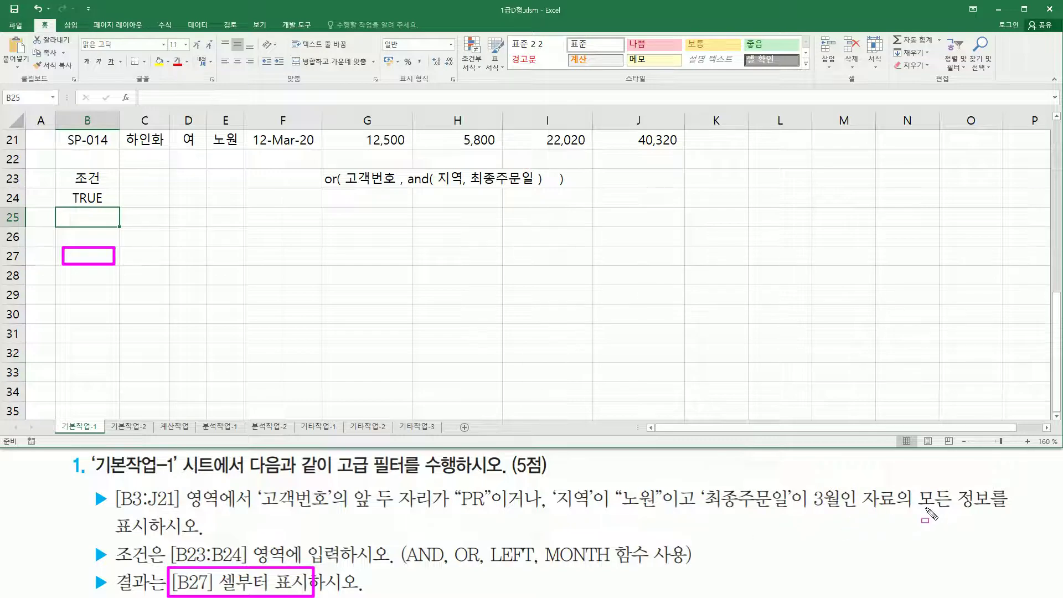
pyautogui.moveTo(915, 481)
pyautogui.mouseDown()
pyautogui.moveTo(922, 496)
pyautogui.moveTo(1010, 514)
pyautogui.mouseUp()
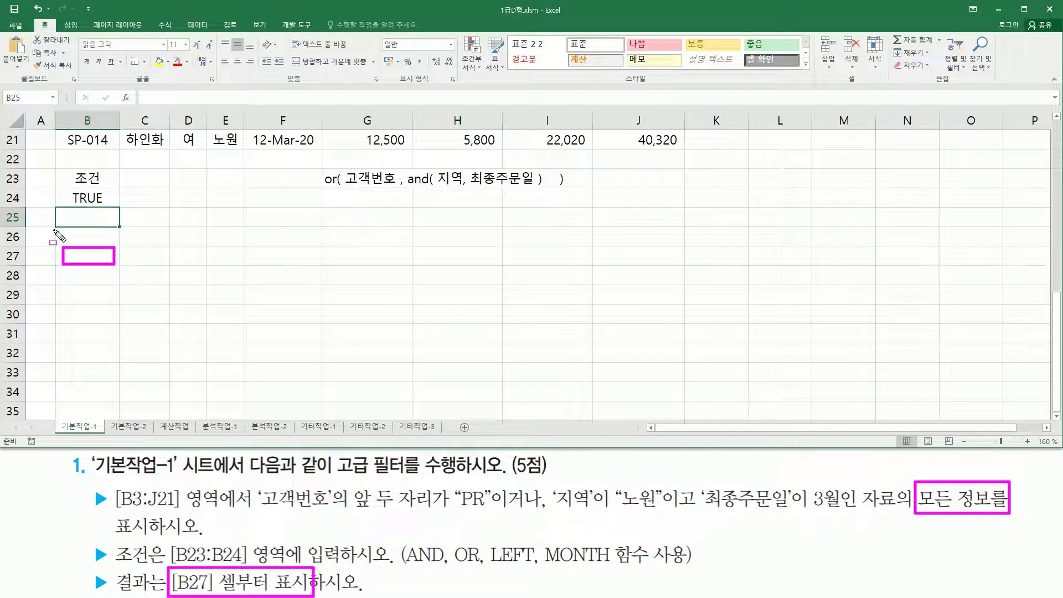
pyautogui.press('Escape')
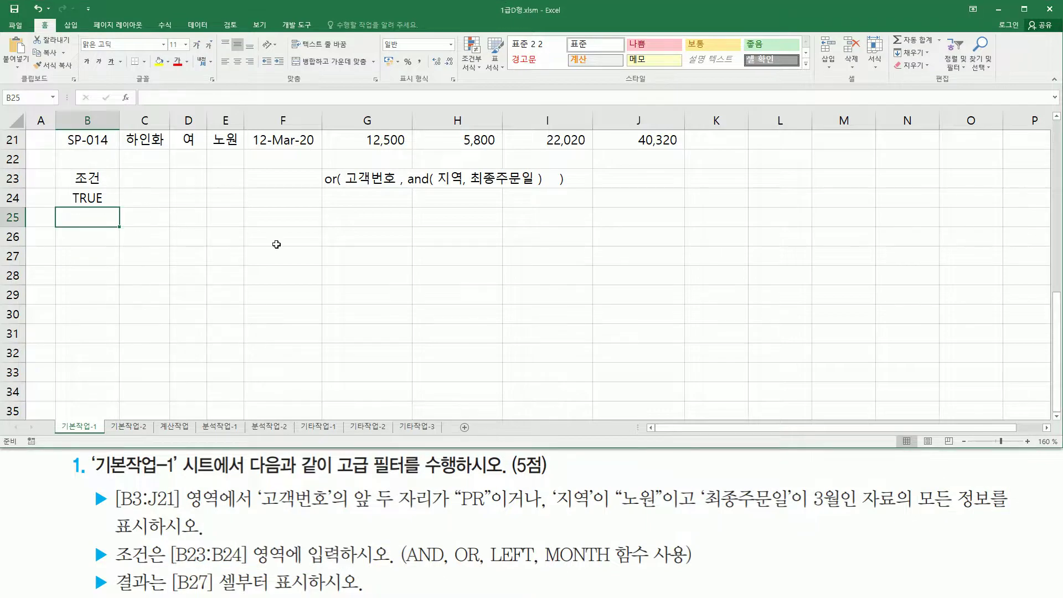
# Select a cell inside the customer table and open the Advanced Filter dialog for it
pyautogui.scroll(7, 286, 246)
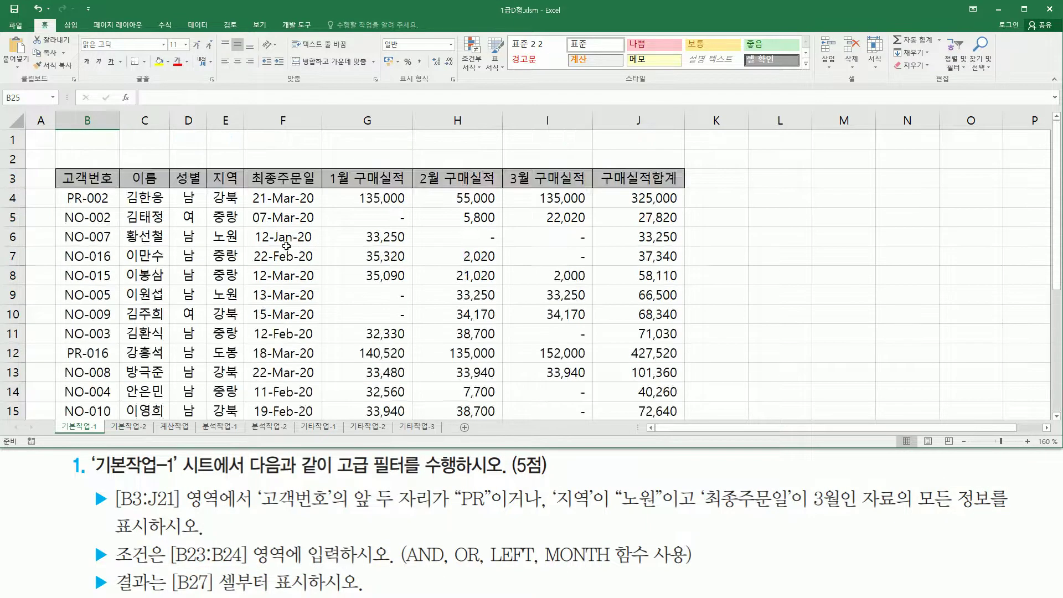
pyautogui.click(395, 213)
pyautogui.click(260, 239)
pyautogui.click(381, 275)
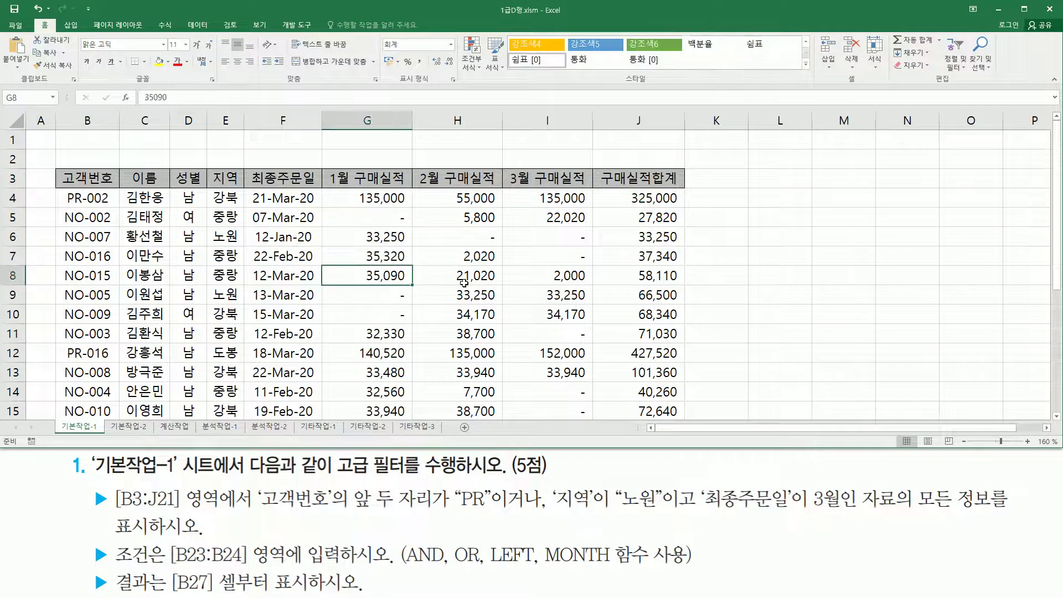
pyautogui.click(475, 235)
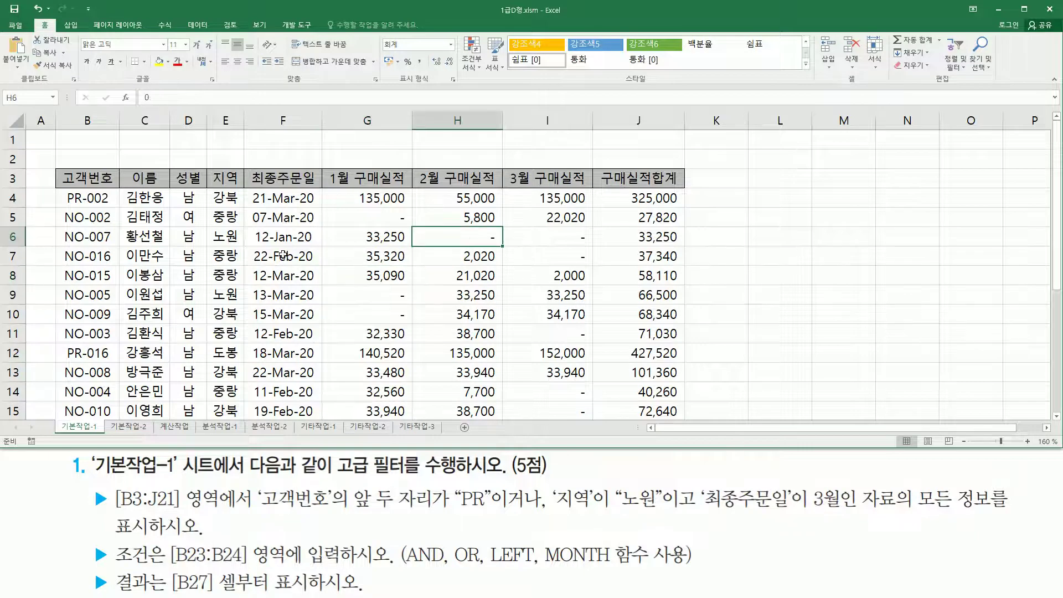
pyautogui.click(193, 27)
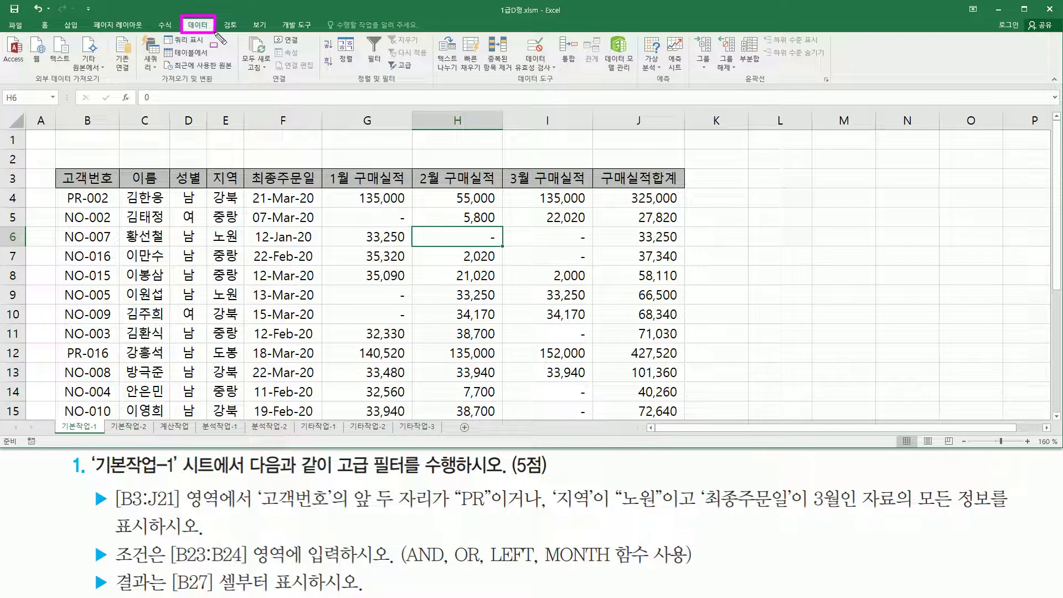
pyautogui.moveTo(354, 86)
pyautogui.mouseDown()
pyautogui.moveTo(398, 86)
pyautogui.moveTo(418, 74)
pyautogui.mouseUp()
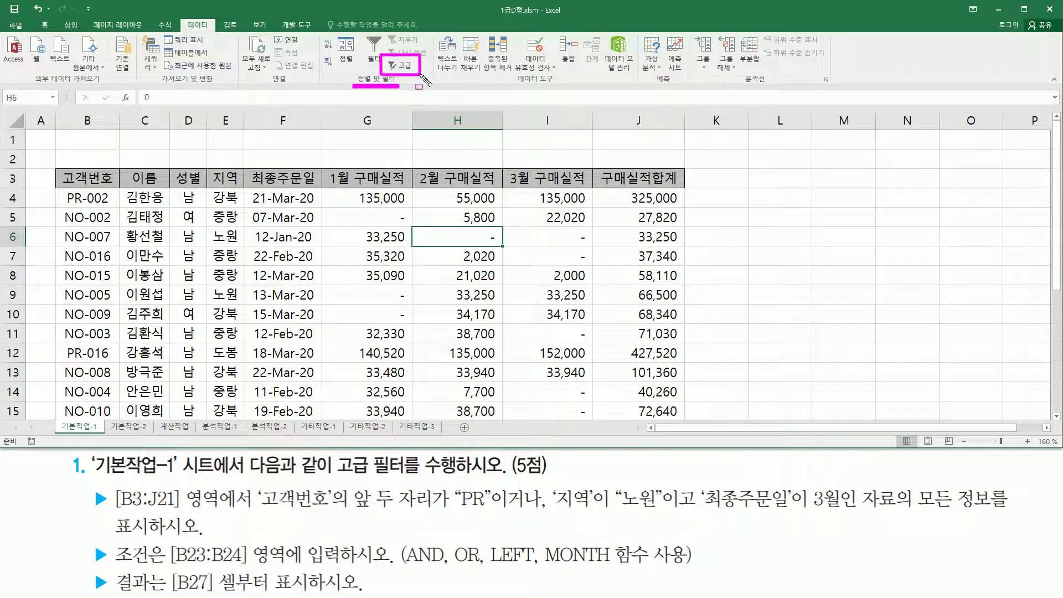
pyautogui.press('Escape')
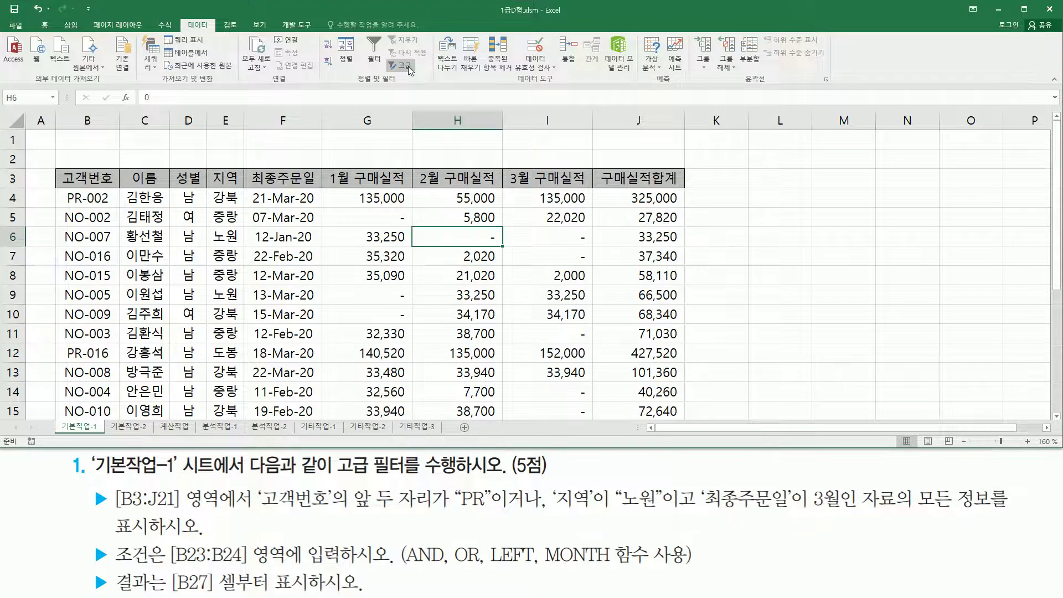
pyautogui.click(408, 66)
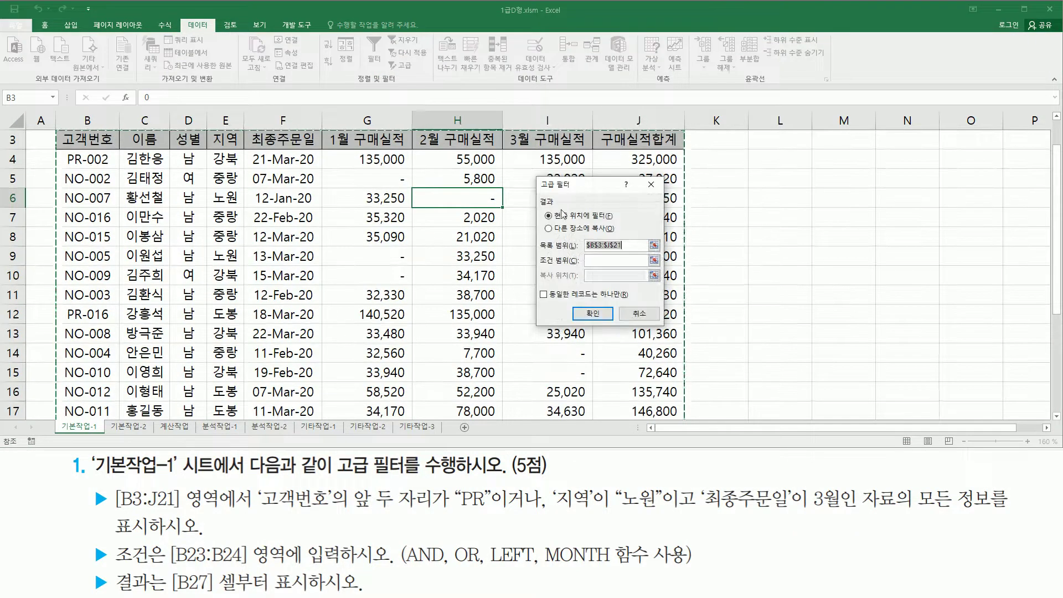
# Set the advanced filter to copy its results to another location and check that the list range is B3:J21
pyautogui.hotkey('ctrl', '2')
pyautogui.moveTo(533, 193)
pyautogui.mouseDown()
pyautogui.moveTo(637, 247)
pyautogui.moveTo(625, 237)
pyautogui.mouseUp()
pyautogui.press('Escape')
pyautogui.click(563, 230)
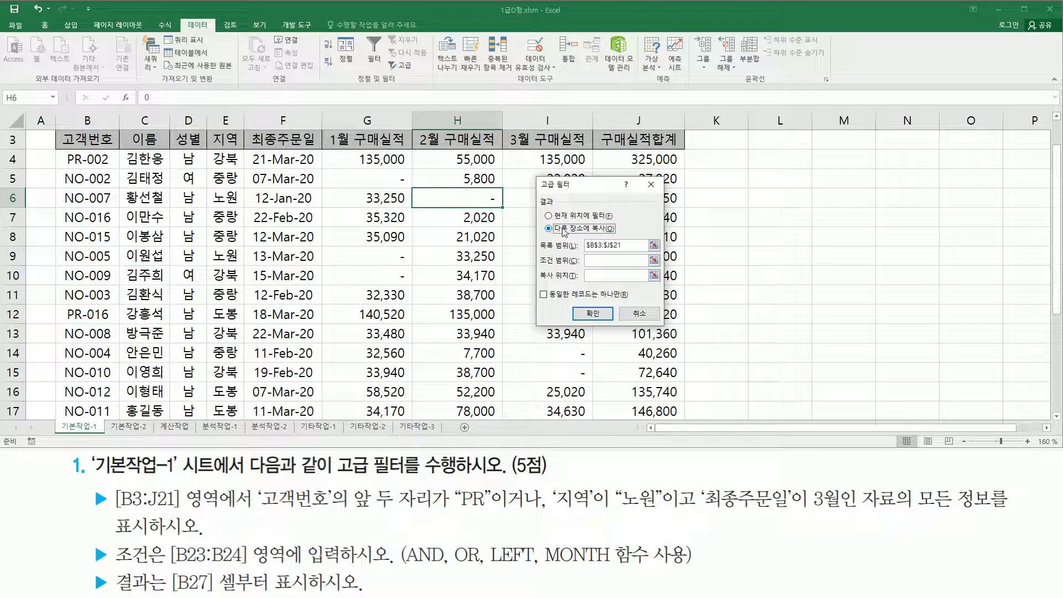
pyautogui.click(603, 244)
pyautogui.scroll(1, 407, 250)
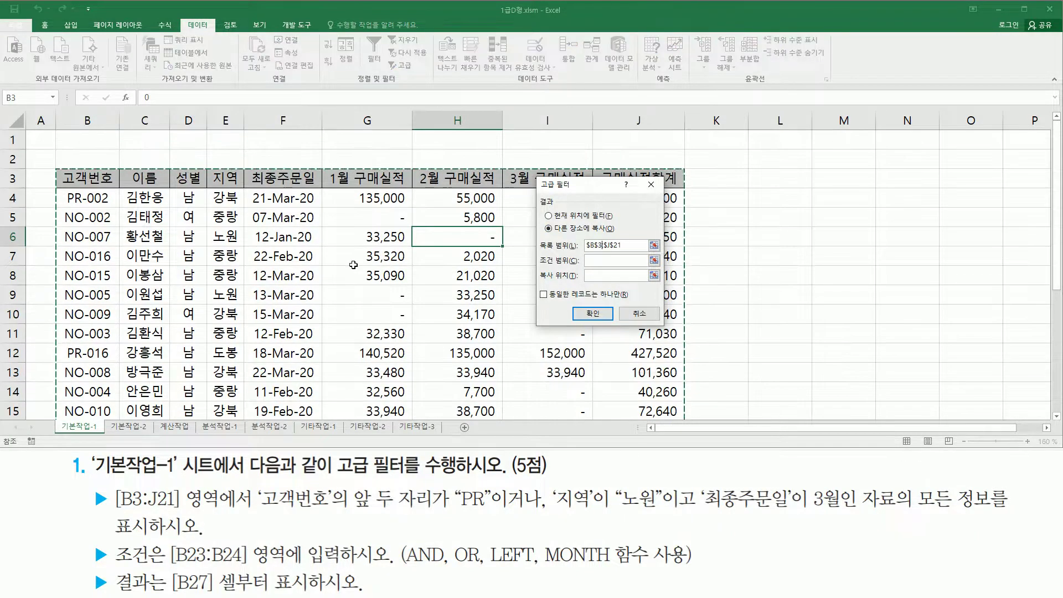
pyautogui.scroll(-4, 354, 264)
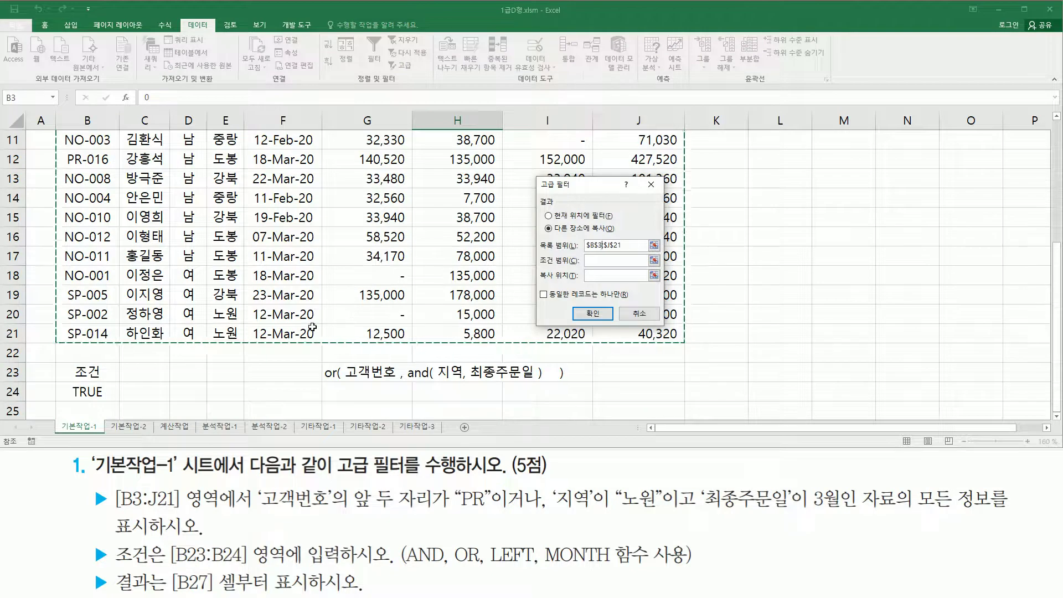
# Set the advanced filter's criteria range to B23:B24
pyautogui.click(608, 264)
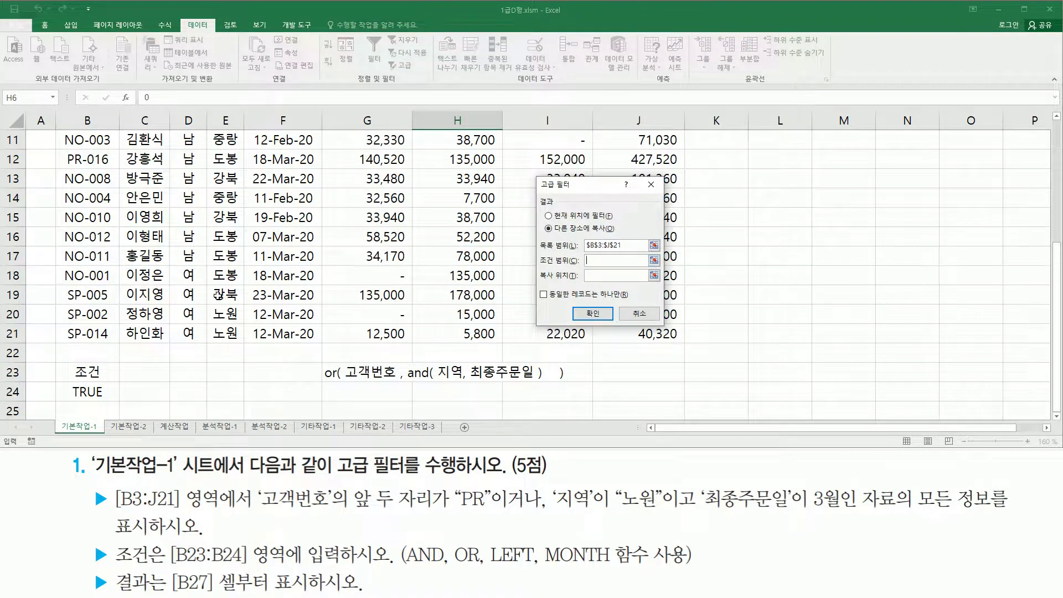
pyautogui.scroll(-3, 219, 296)
pyautogui.moveTo(92, 174); pyautogui.dragTo(107, 200)
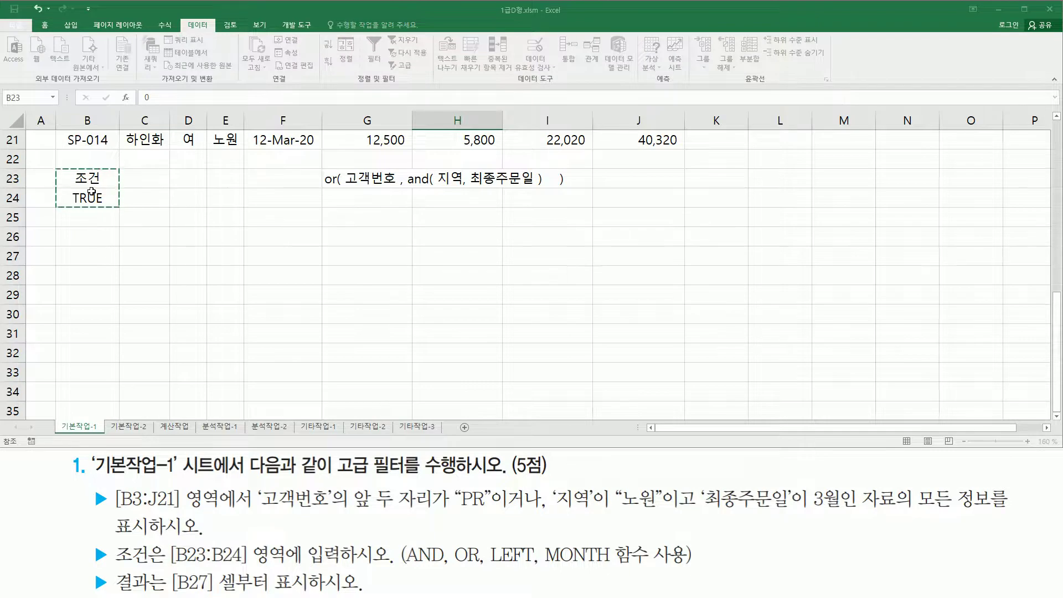
pyautogui.click(514, 15)
# Set the advanced filter's copy destination to B27 and run the filter
pyautogui.click(602, 278)
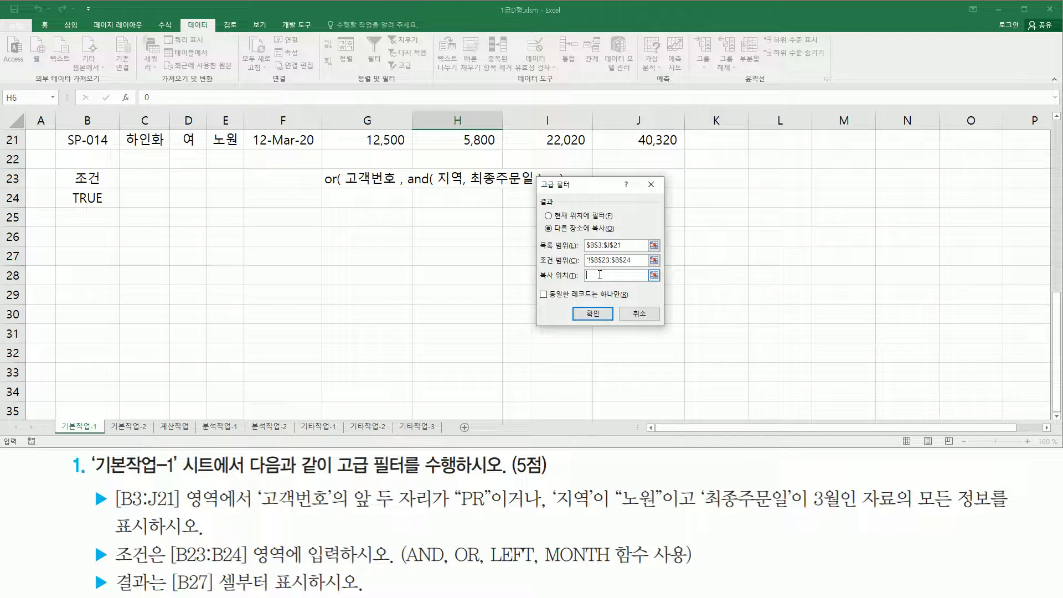
pyautogui.click(93, 253)
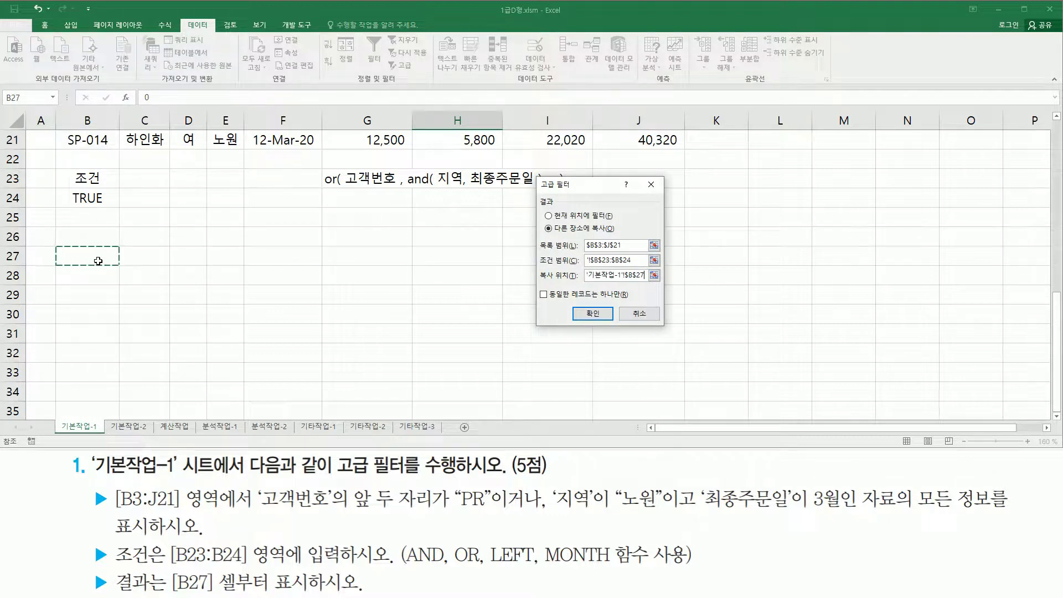
pyautogui.moveTo(535, 177)
pyautogui.mouseDown()
pyautogui.moveTo(654, 300)
pyautogui.moveTo(664, 335)
pyautogui.mouseUp()
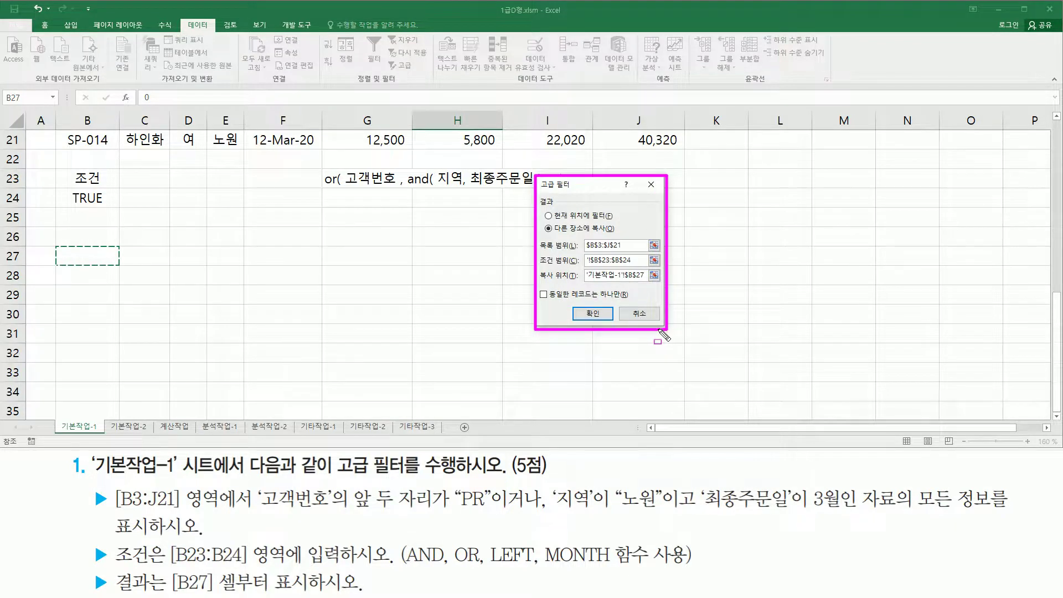
pyautogui.moveTo(580, 304); pyautogui.dragTo(607, 327)
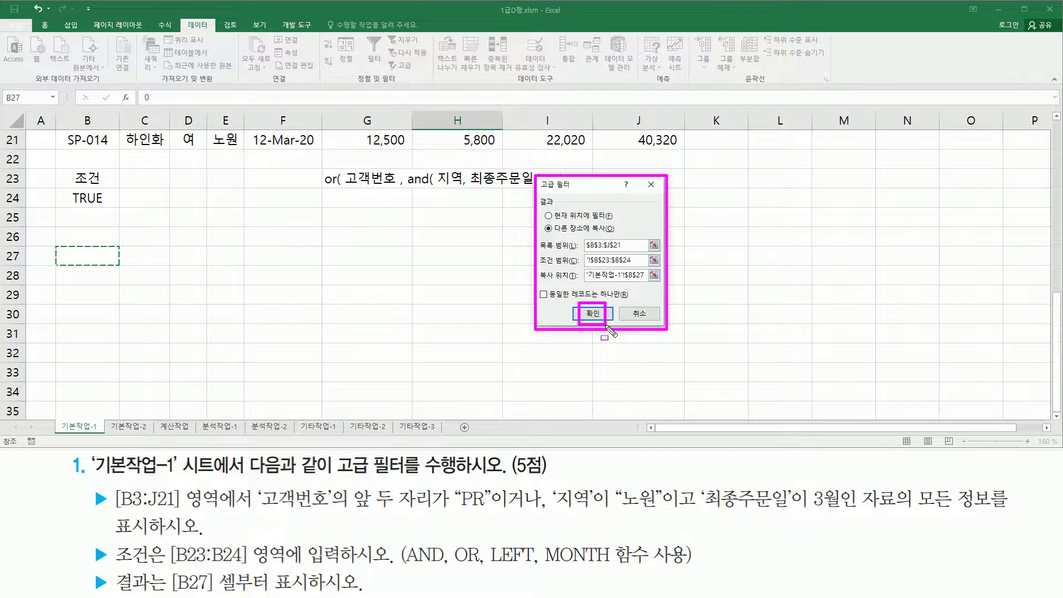
pyautogui.press('Escape')
pyautogui.click(593, 314)
pyautogui.scroll(5, 595, 315)
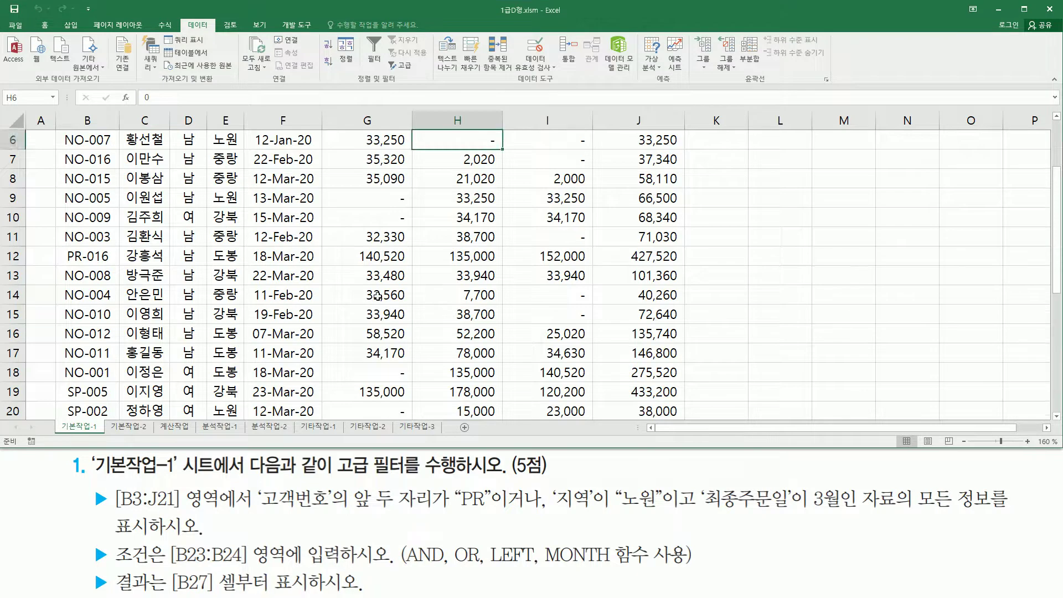
pyautogui.scroll(-7, 377, 296)
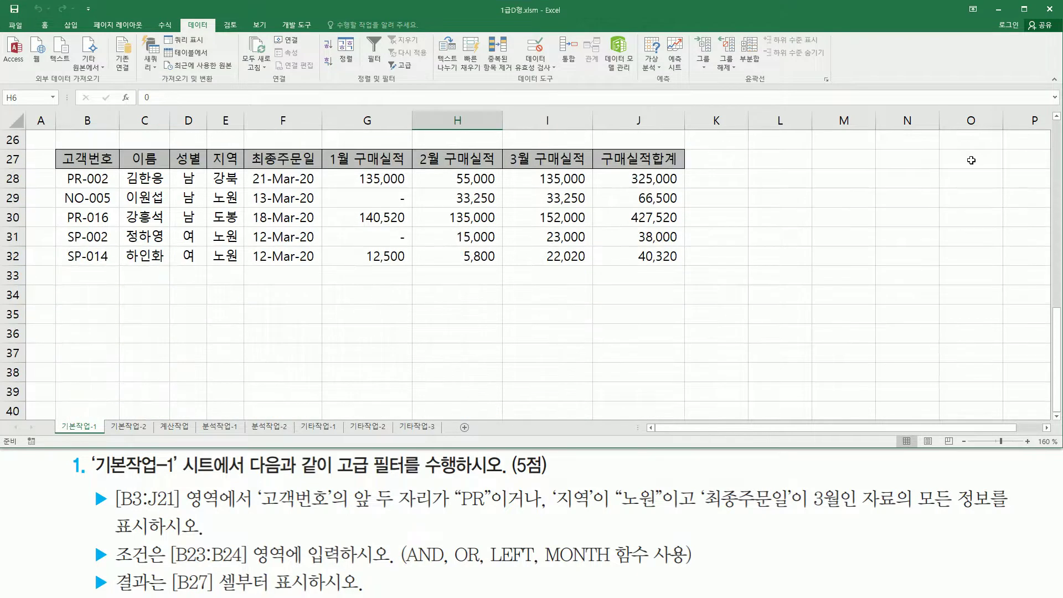
# Review the filtered customer records copied from B27 together with the criteria above them
pyautogui.click(1056, 117)
pyautogui.click(1057, 117)
pyautogui.click(1057, 116)
pyautogui.click(1057, 117)
pyautogui.click(1056, 117)
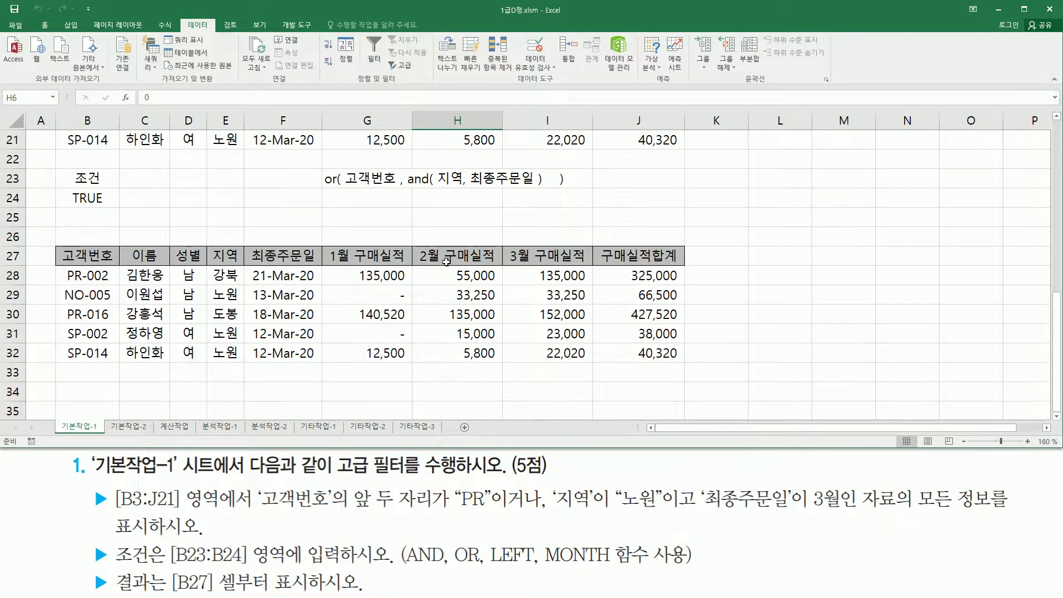
pyautogui.moveTo(54, 257); pyautogui.dragTo(597, 393)
pyautogui.press('Escape')
pyautogui.click(144, 140)
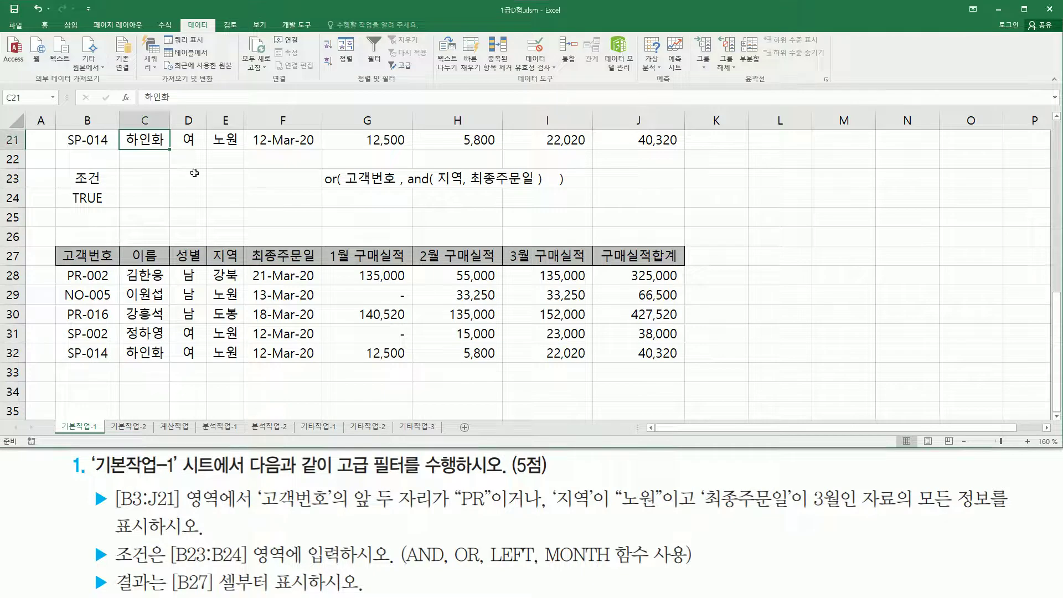
# Paste the criteria formula as visible text into F24: =or( LEFT( B4 , 2 ) ="PR" , and( E4="노원" , MONTH( F4 ) =3 ) )
pyautogui.click(268, 200)
pyautogui.hotkey('ctrl', 'v')
pyautogui.press('Return')
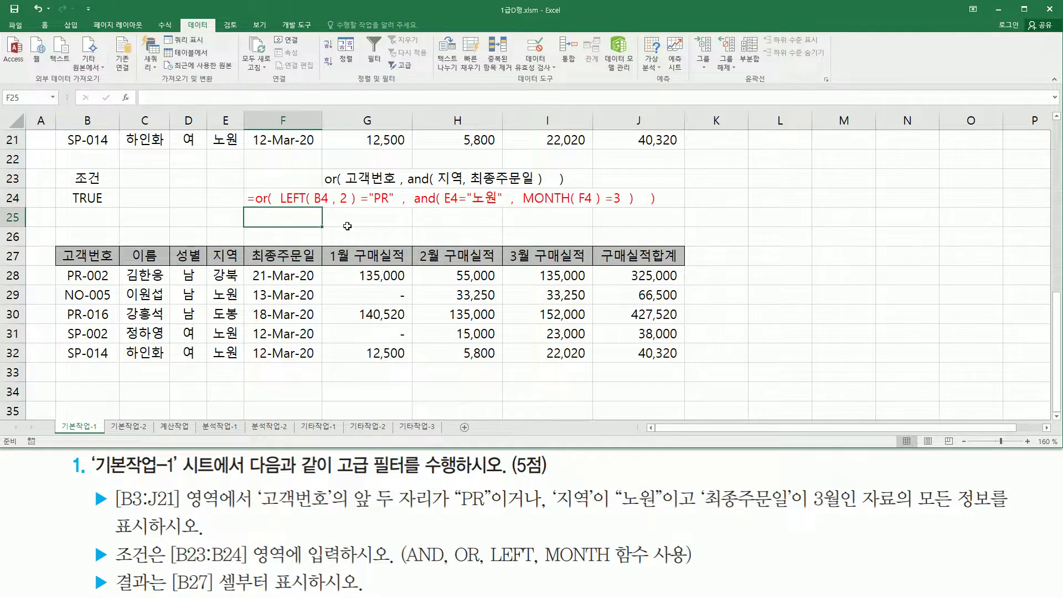
pyautogui.click(382, 353)
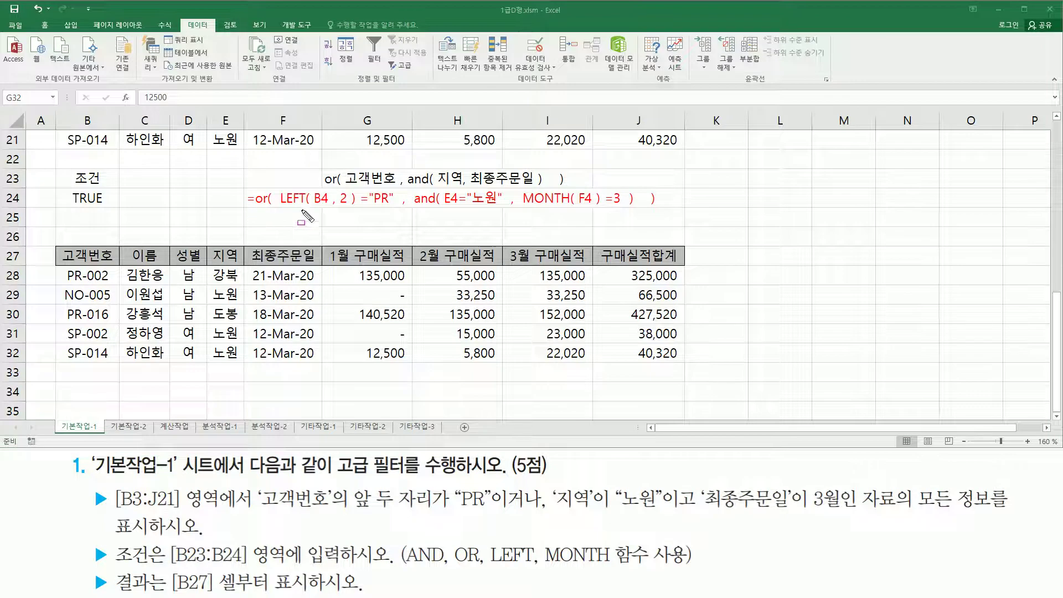
# Examine the LEFT condition and the nested AND conditions of the criteria formula in F24
pyautogui.moveTo(281, 210); pyautogui.dragTo(394, 209)
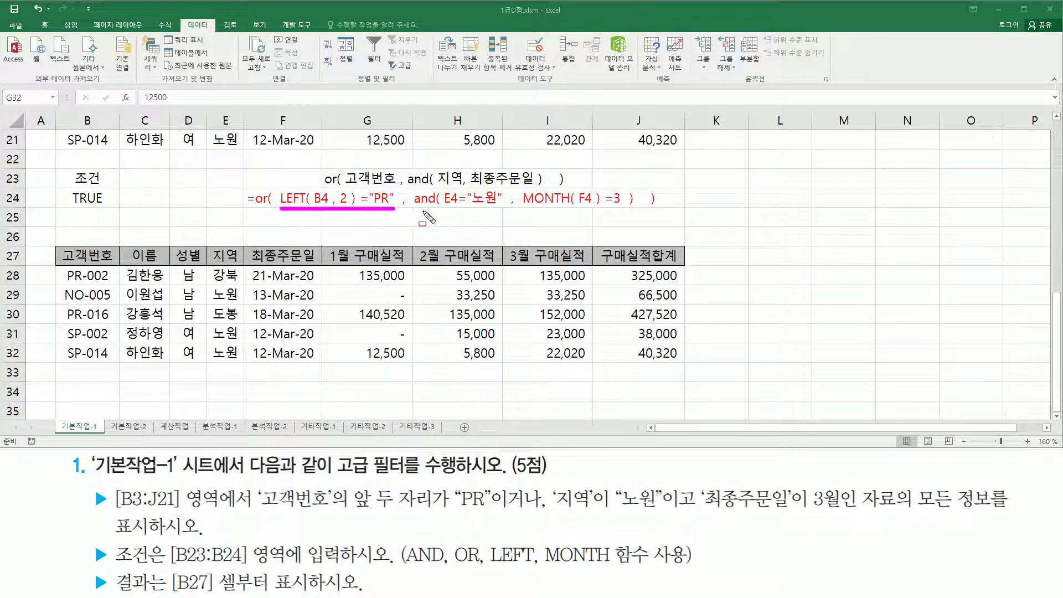
pyautogui.moveTo(411, 209); pyautogui.dragTo(638, 210)
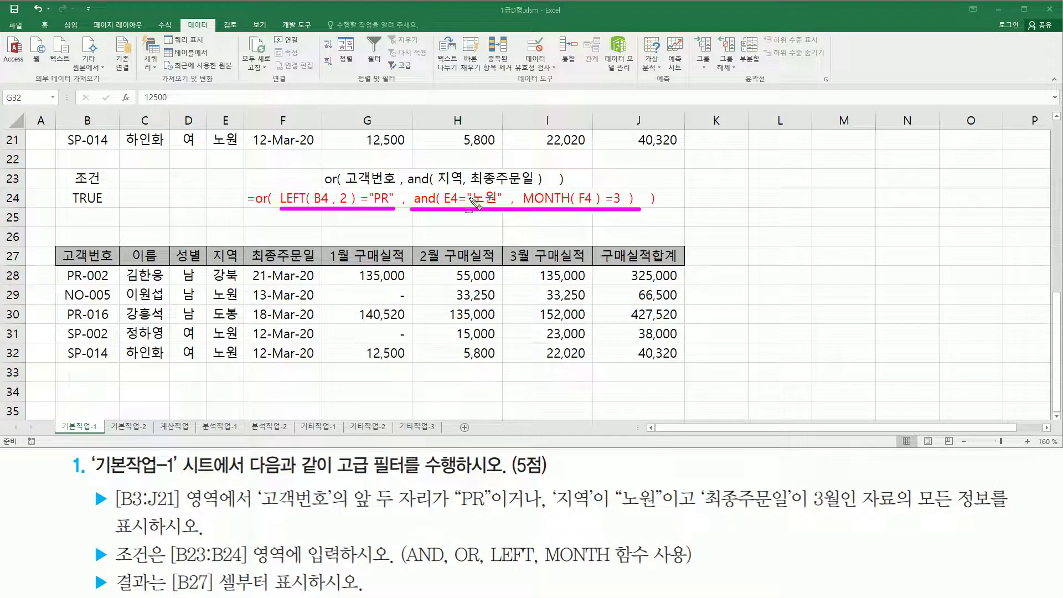
pyautogui.moveTo(447, 183)
pyautogui.mouseDown()
pyautogui.moveTo(500, 205)
pyautogui.moveTo(626, 209)
pyautogui.mouseUp()
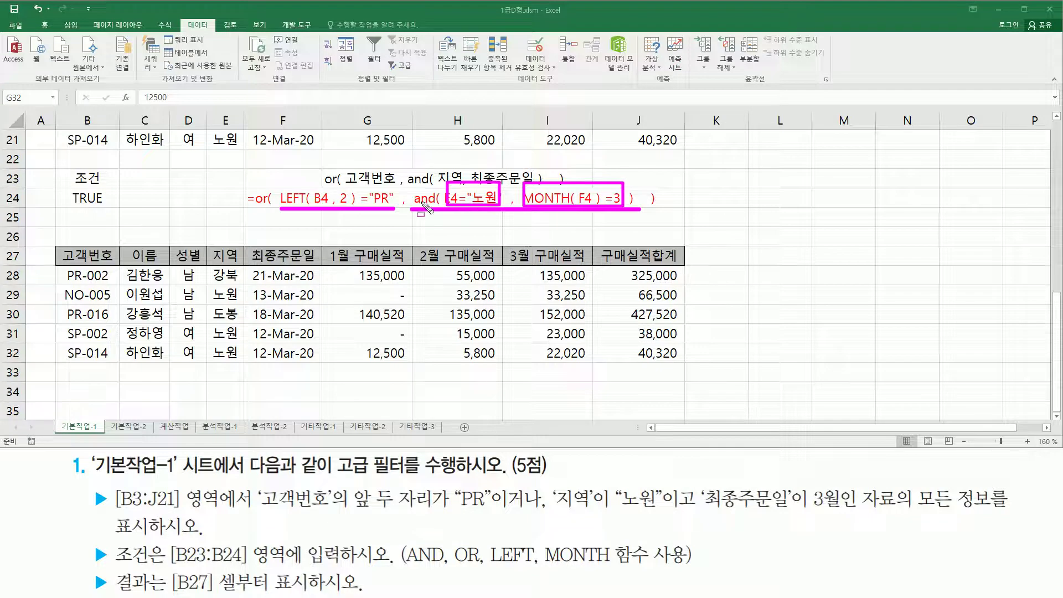
pyautogui.press('Escape')
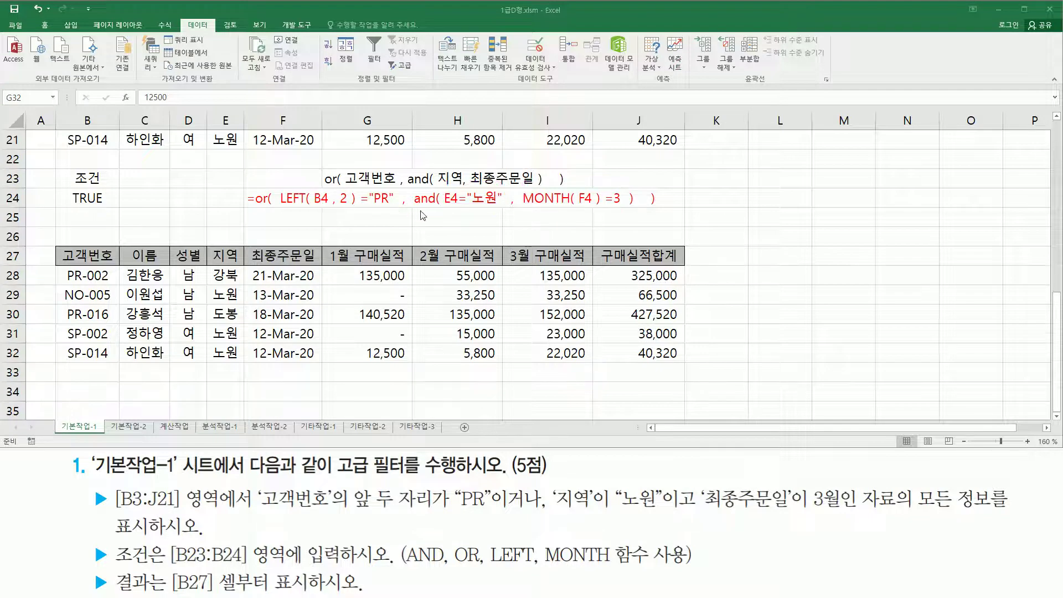
pyautogui.click(338, 407)
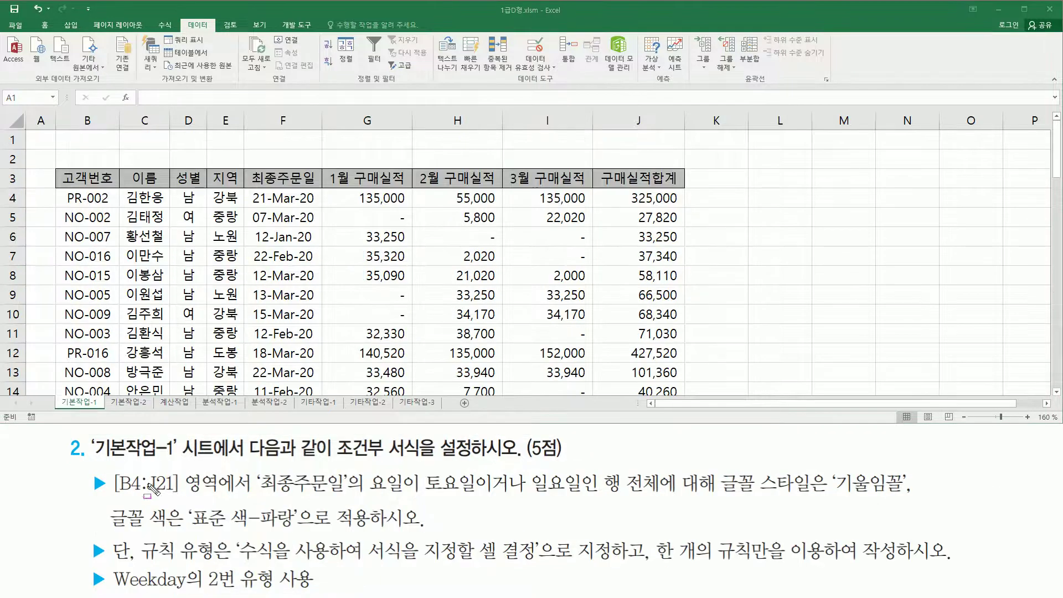
# Read the conditional formatting task for 기본작업-1 and locate its target range B4:J21
pyautogui.moveTo(97, 459); pyautogui.dragTo(178, 459)
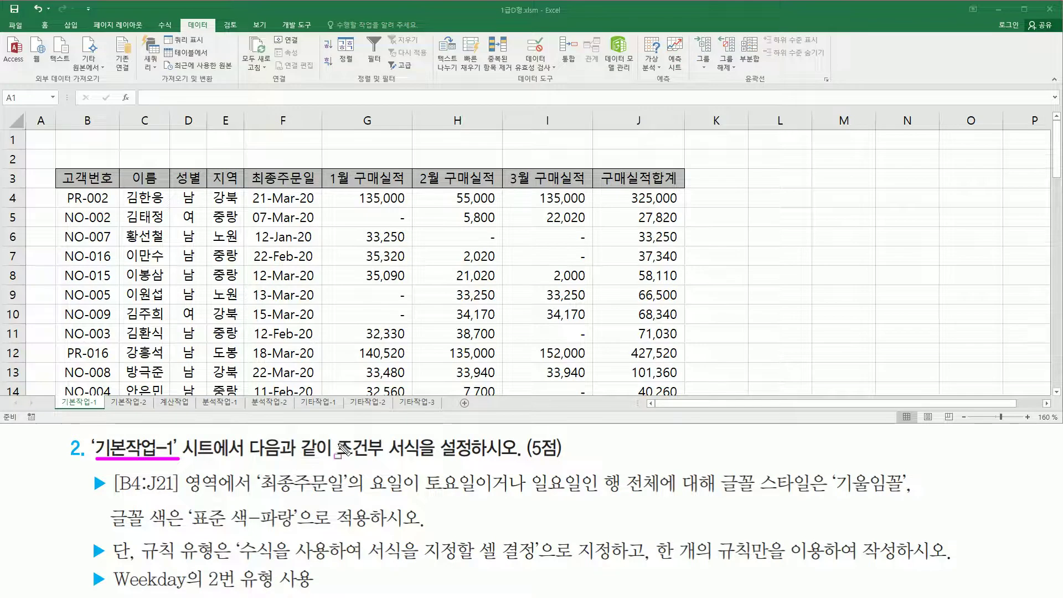
pyautogui.moveTo(335, 432)
pyautogui.mouseDown()
pyautogui.moveTo(447, 462)
pyautogui.moveTo(424, 466)
pyautogui.mouseUp()
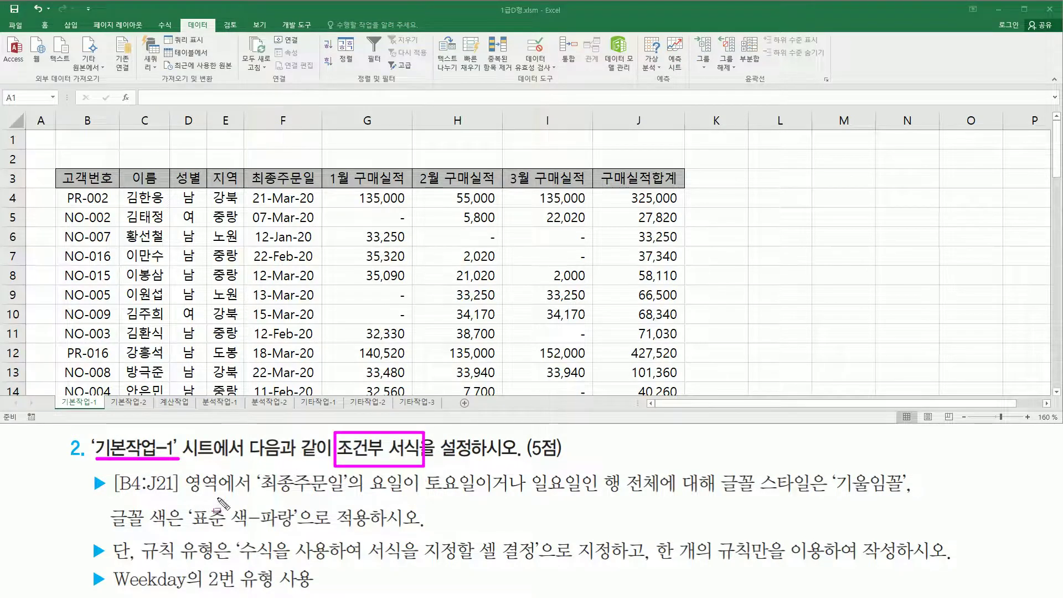
pyautogui.press('Escape')
pyautogui.hotkey('ctrl', '2')
pyautogui.moveTo(114, 512)
pyautogui.mouseDown()
pyautogui.moveTo(118, 497)
pyautogui.moveTo(220, 491)
pyautogui.mouseUp()
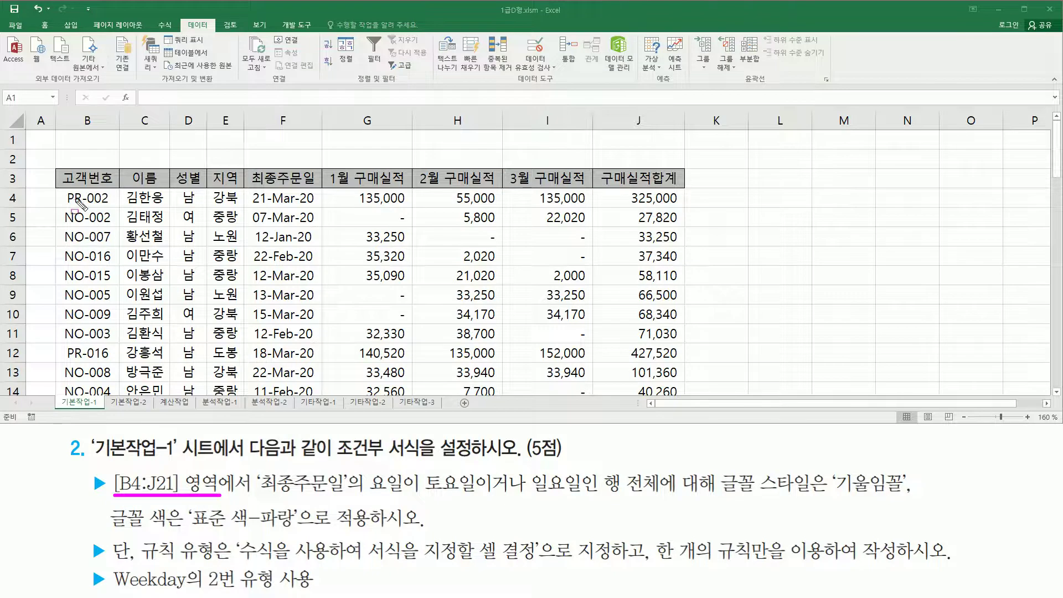
pyautogui.moveTo(63, 190)
pyautogui.mouseDown()
pyautogui.moveTo(80, 206)
pyautogui.moveTo(111, 209)
pyautogui.moveTo(133, 242)
pyautogui.moveTo(673, 413)
pyautogui.moveTo(677, 398)
pyautogui.mouseUp()
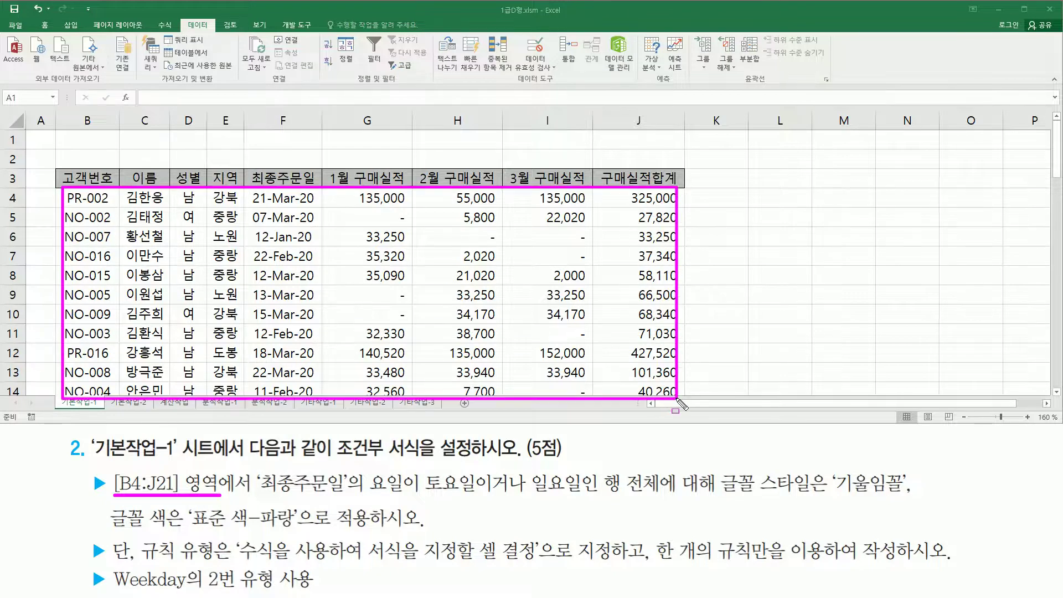
pyautogui.press('Escape')
# Read the rule requirements: 최종주문일 on a weekend, whole row, italic blue font, one formula rule, and WEEKDAY type 2
pyautogui.moveTo(254, 498); pyautogui.dragTo(349, 497)
pyautogui.moveTo(249, 165)
pyautogui.mouseDown()
pyautogui.moveTo(249, 183)
pyautogui.moveTo(317, 166)
pyautogui.moveTo(318, 187)
pyautogui.mouseUp()
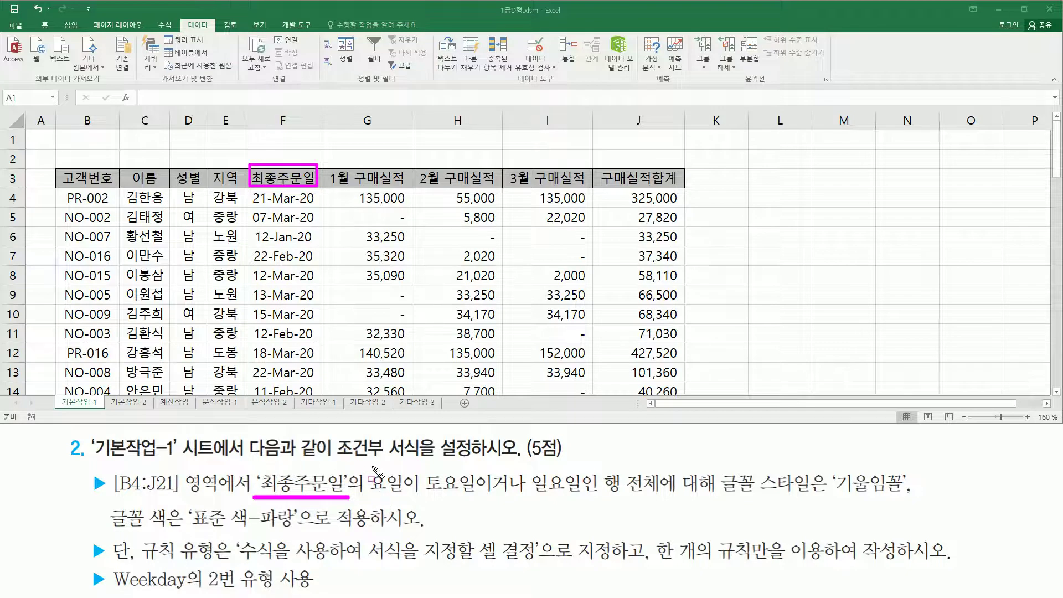
pyautogui.moveTo(370, 465)
pyautogui.mouseDown()
pyautogui.moveTo(404, 498)
pyautogui.moveTo(596, 499)
pyautogui.mouseUp()
pyautogui.moveTo(606, 457); pyautogui.dragTo(660, 524)
pyautogui.moveTo(720, 497); pyautogui.dragTo(913, 498)
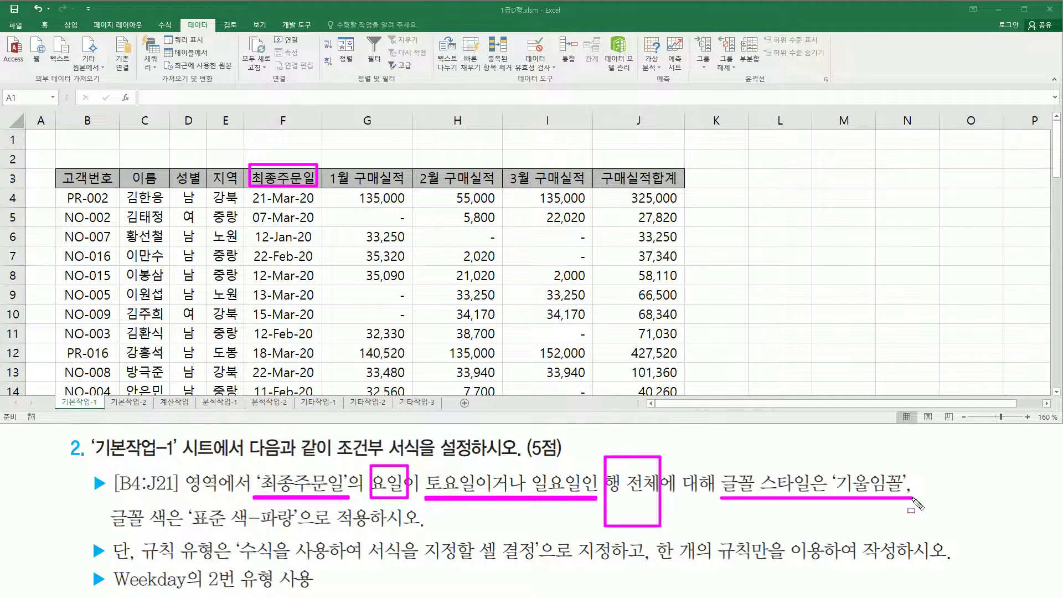
pyautogui.moveTo(112, 530); pyautogui.dragTo(292, 530)
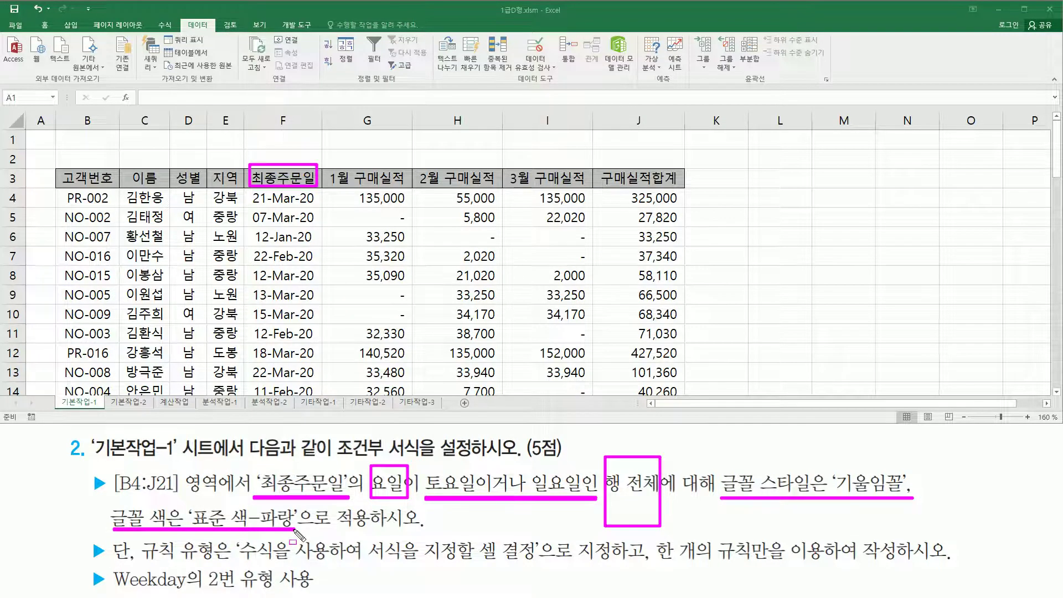
pyautogui.moveTo(134, 535)
pyautogui.mouseDown()
pyautogui.moveTo(217, 573)
pyautogui.moveTo(209, 562)
pyautogui.moveTo(539, 562)
pyautogui.mouseUp()
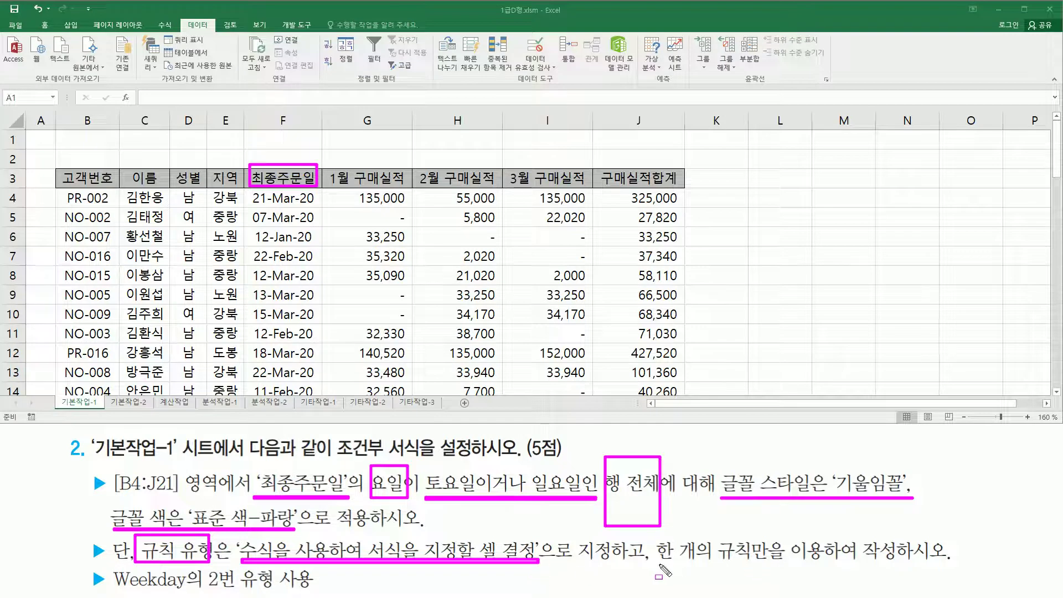
pyautogui.moveTo(656, 562); pyautogui.dragTo(904, 564)
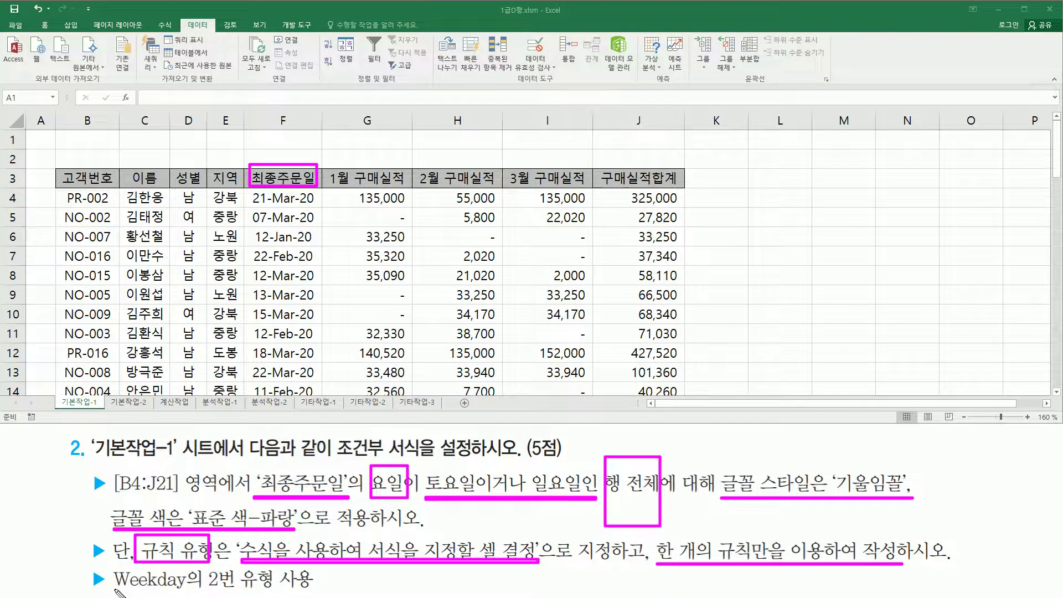
pyautogui.moveTo(114, 589); pyautogui.dragTo(187, 591)
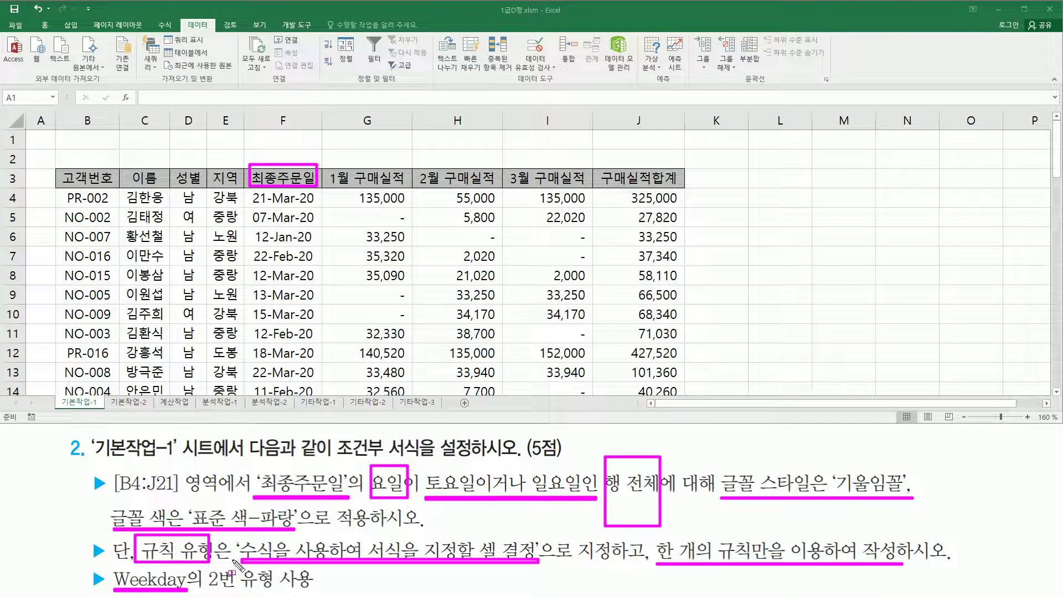
pyautogui.press('Escape')
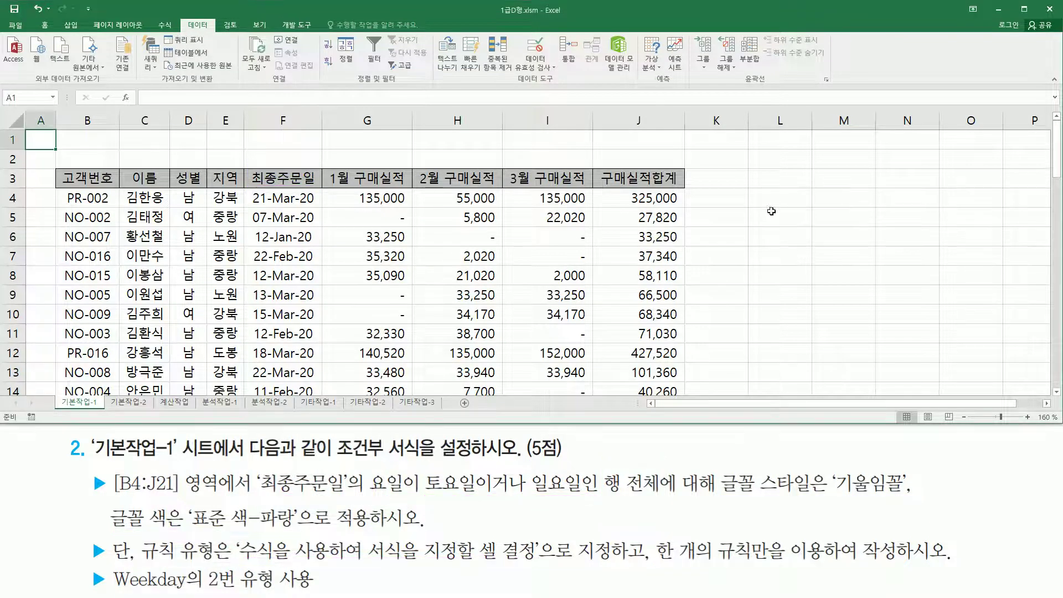
# Enter the function syntax note "weekday( 날짜 , 옵션 )" in L5
pyautogui.click(771, 221)
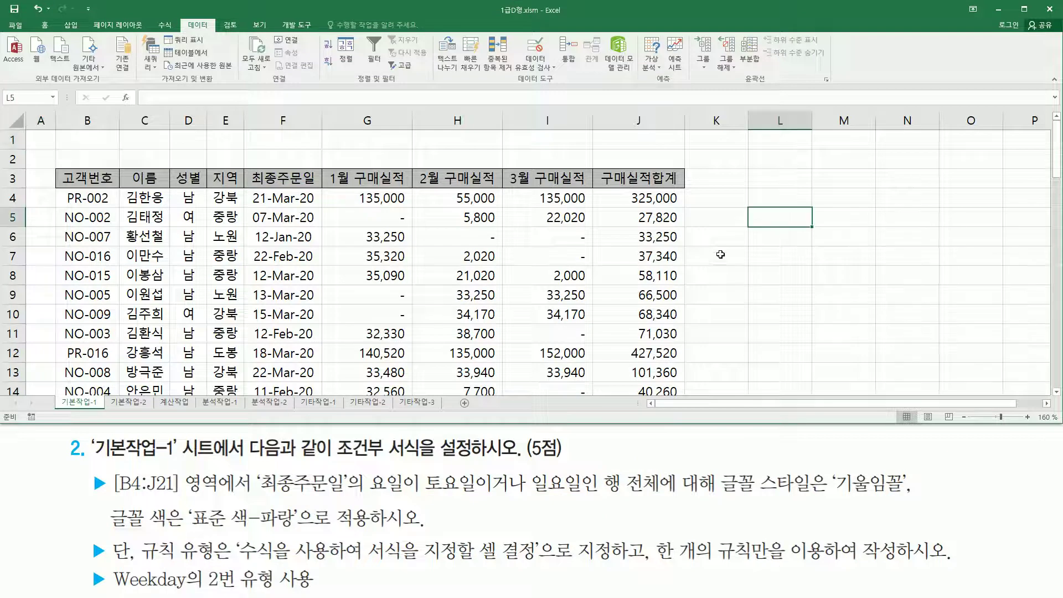
pyautogui.write('we')
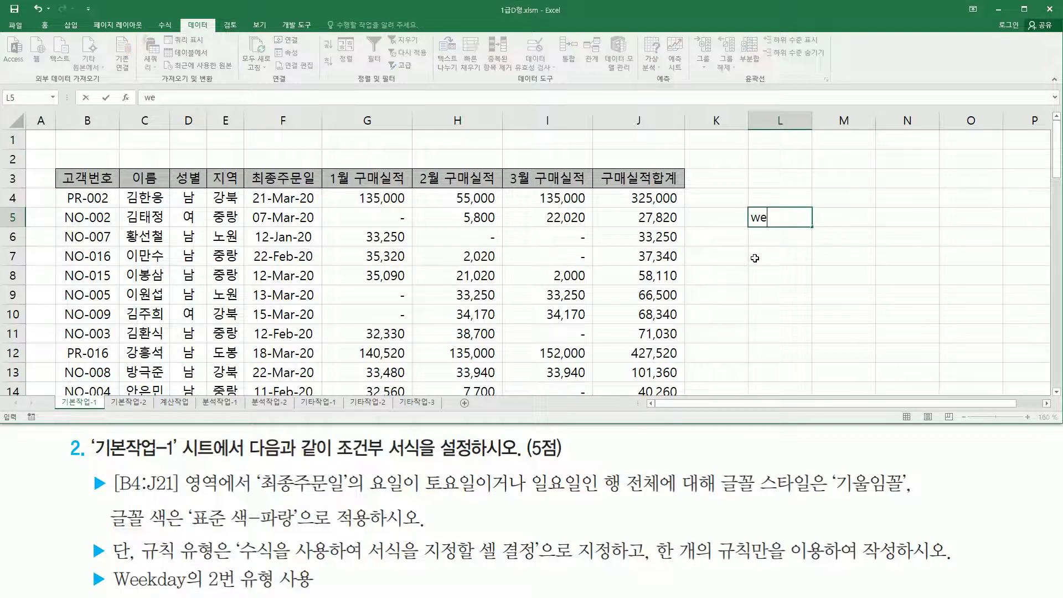
pyautogui.write('eked')
pyautogui.press('BackSpace')
pyautogui.press('BackSpace')
pyautogui.write('daty')
pyautogui.press('BackSpace')
pyautogui.write('y( 날짜 , 옵션 )')
pyautogui.press('Return')
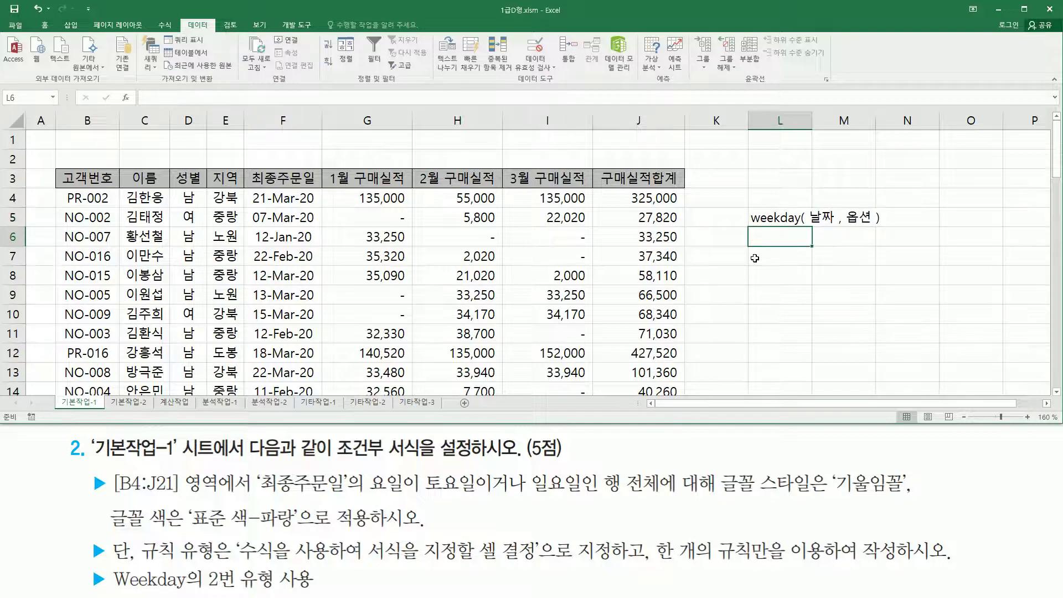
# List the WEEKDAY option numbers 1, 2 and 3 in L7:L9
pyautogui.click(755, 259)
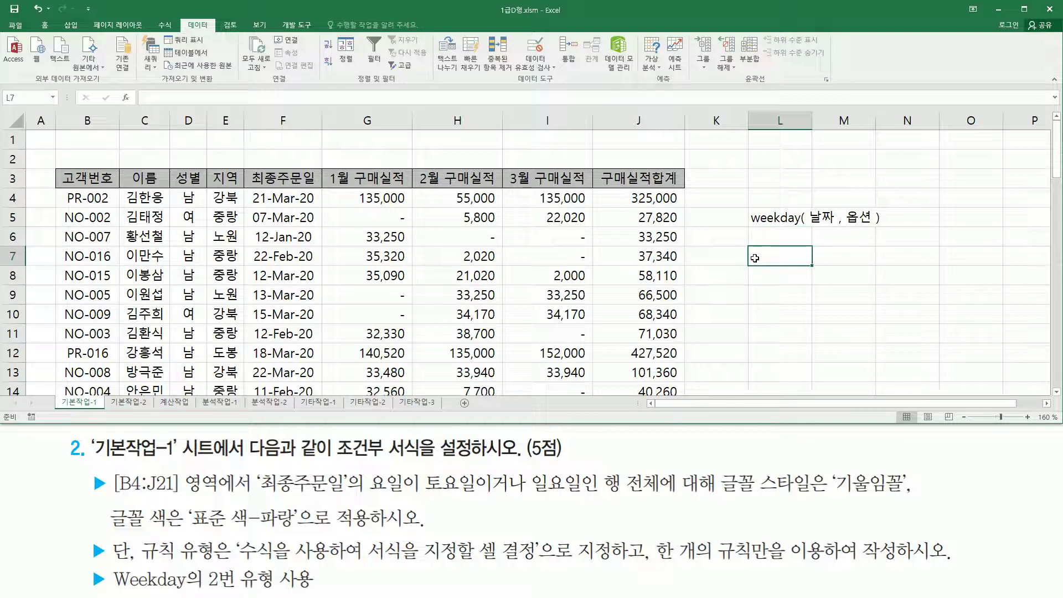
pyautogui.write('1')
pyautogui.press('Return')
pyautogui.write('2')
pyautogui.press('Return')
pyautogui.write('3')
pyautogui.press('Return')
# Extend the first option in L7 to read "1(생략)" and right-align that cell
pyautogui.press('Up')
pyautogui.press('Up')
pyautogui.press('Up')
pyautogui.press('F2')
pyautogui.write('(')
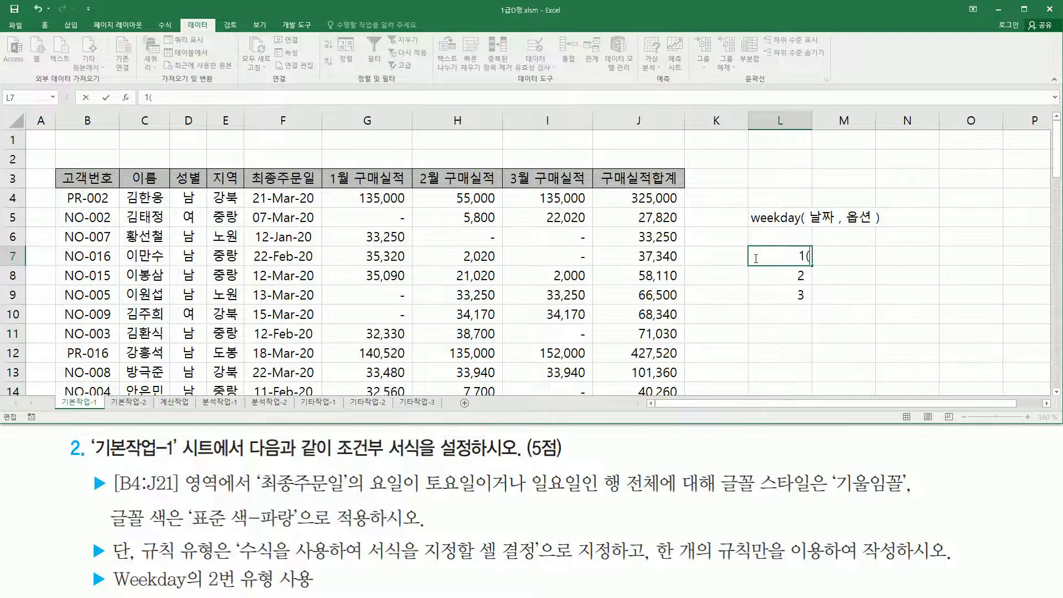
pyautogui.write('생략)')
pyautogui.hotkey('ctrl', 'Return')
pyautogui.press('Down')
pyautogui.click(755, 257)
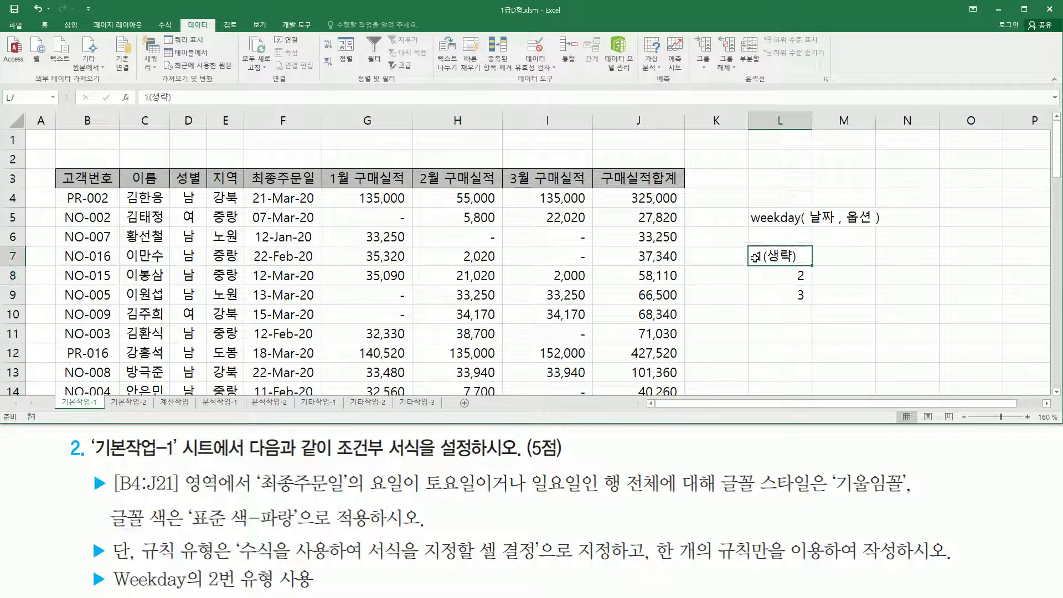
pyautogui.hotkey('alt', 'h')
pyautogui.press('a')
pyautogui.press('r')
# Enter each option's return range beside it in M7:M9: 1~7, 1~7 and 0~6
pyautogui.click(822, 258)
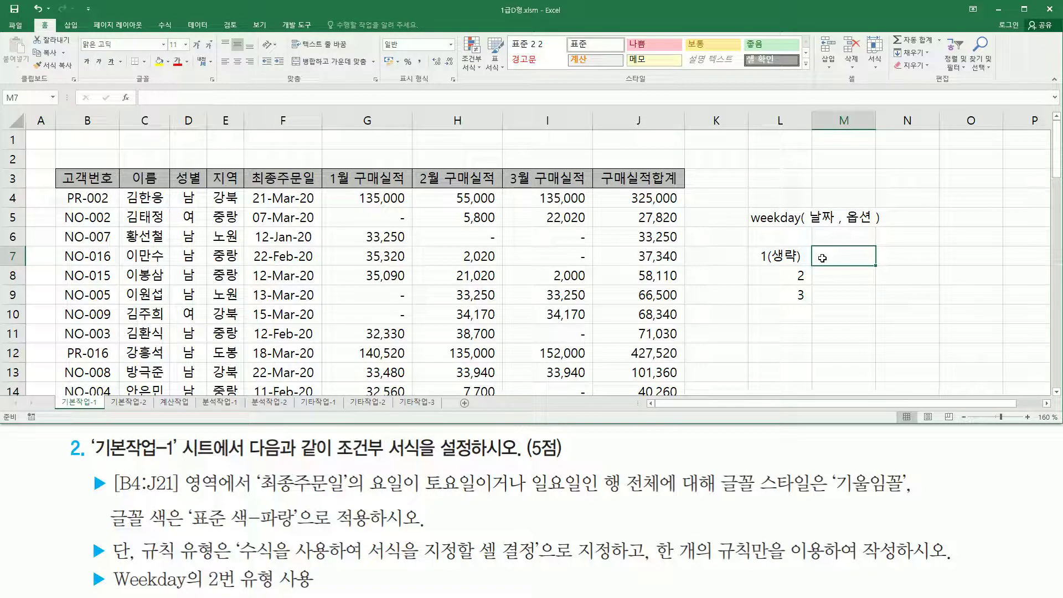
pyautogui.write('1')
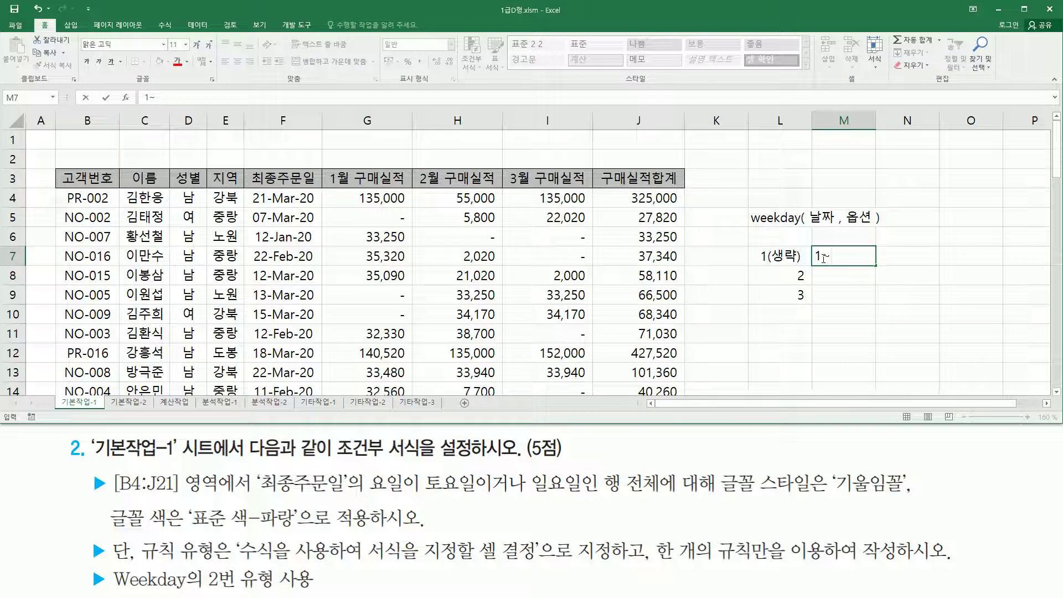
pyautogui.write('~7')
pyautogui.press('Return')
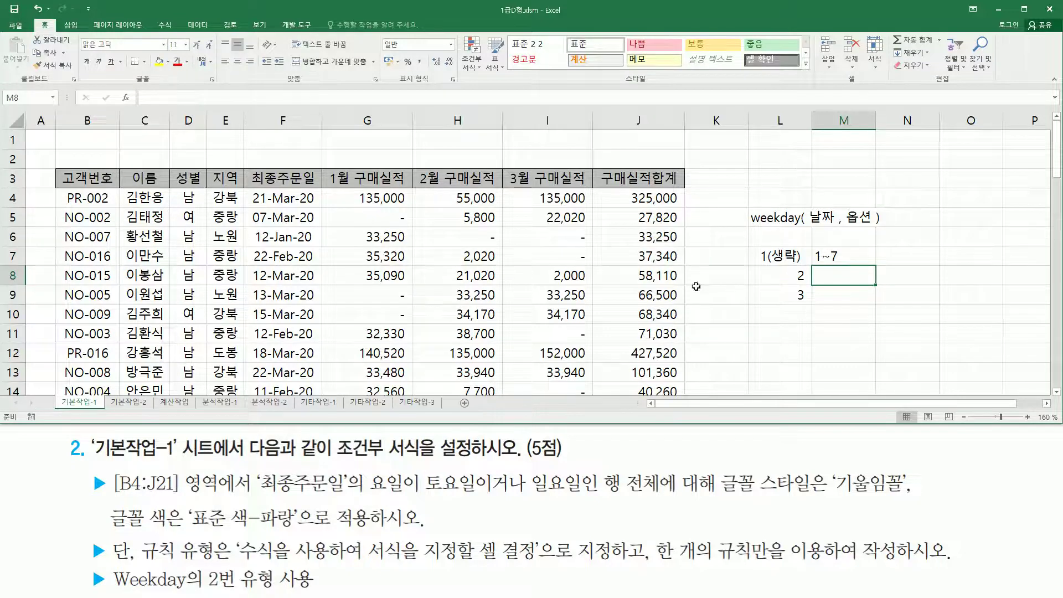
pyautogui.write('1~7')
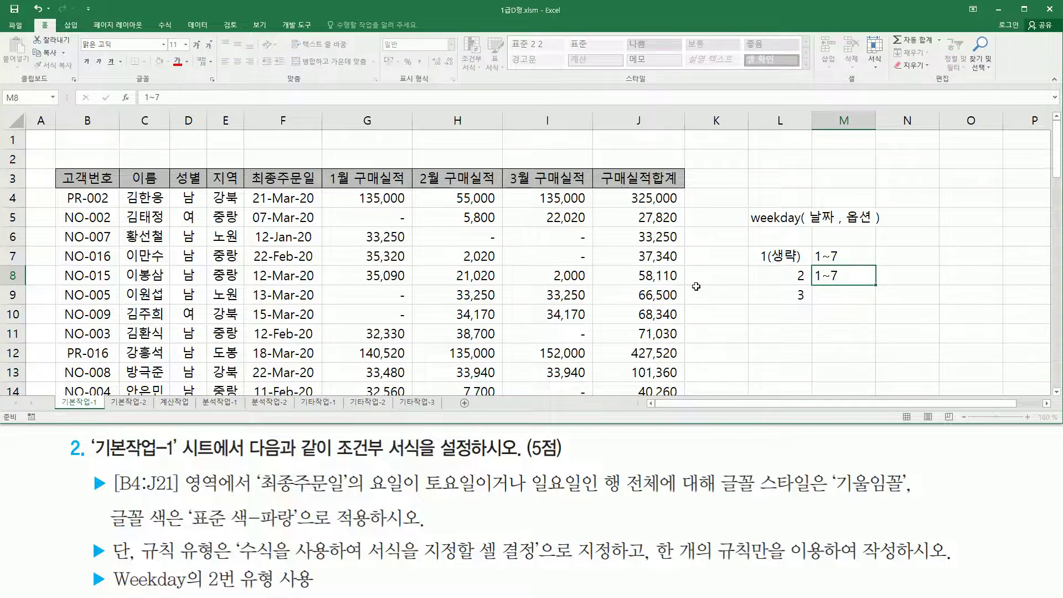
pyautogui.press('Return')
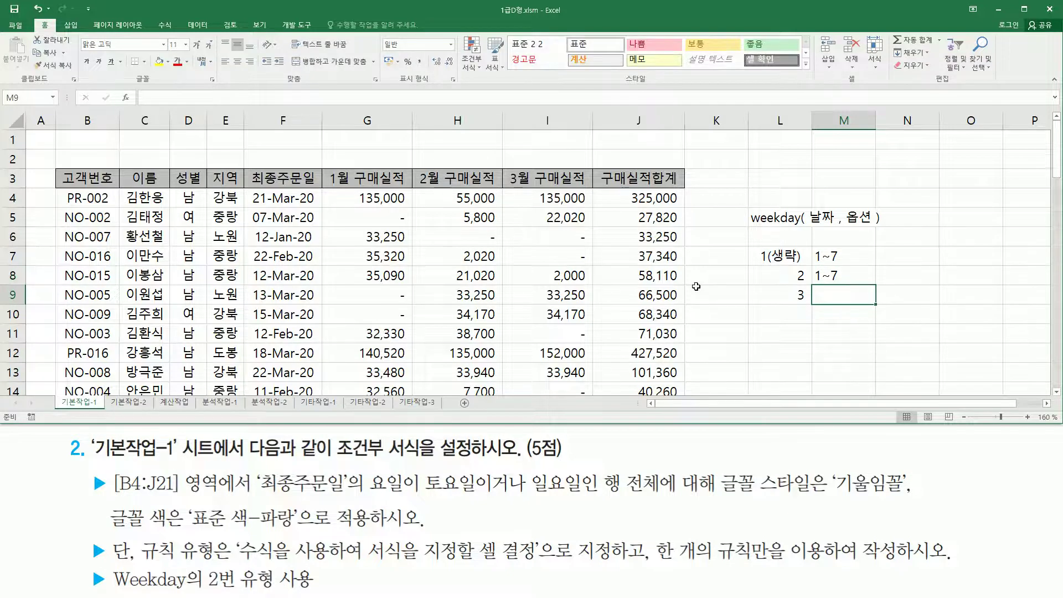
pyautogui.write('0~6')
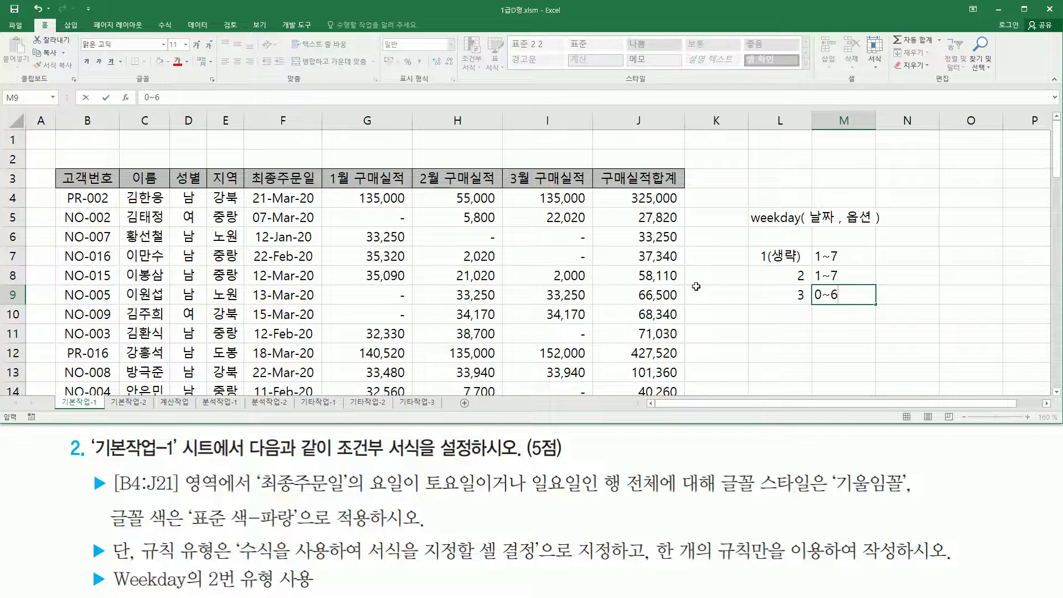
pyautogui.press('Return')
pyautogui.press('Up')
pyautogui.press('Up')
pyautogui.press('Up')
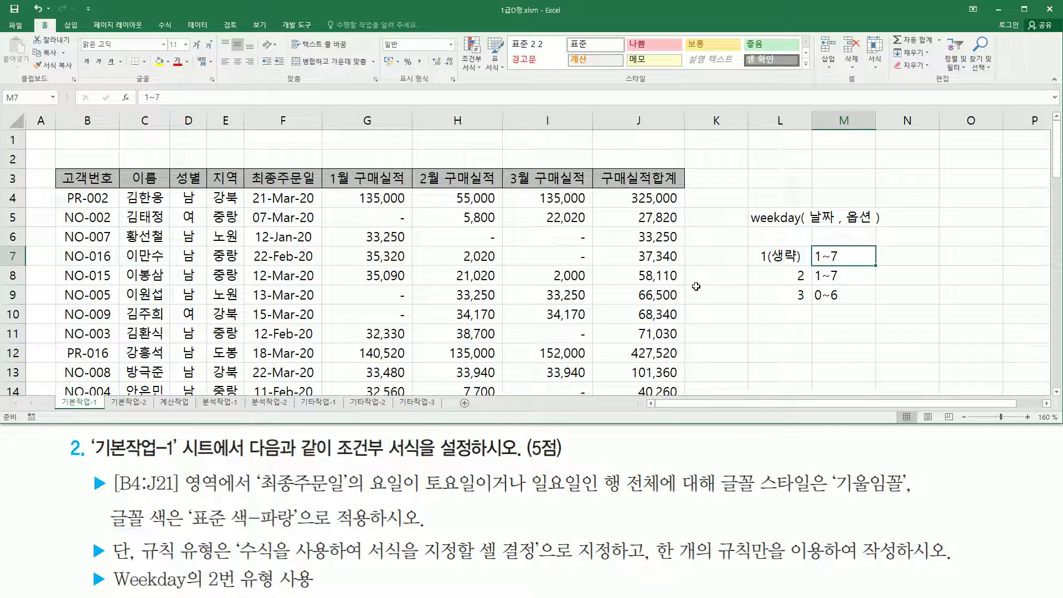
pyautogui.hotkey('shift', 'Down')
pyautogui.hotkey('shift', 'Left')
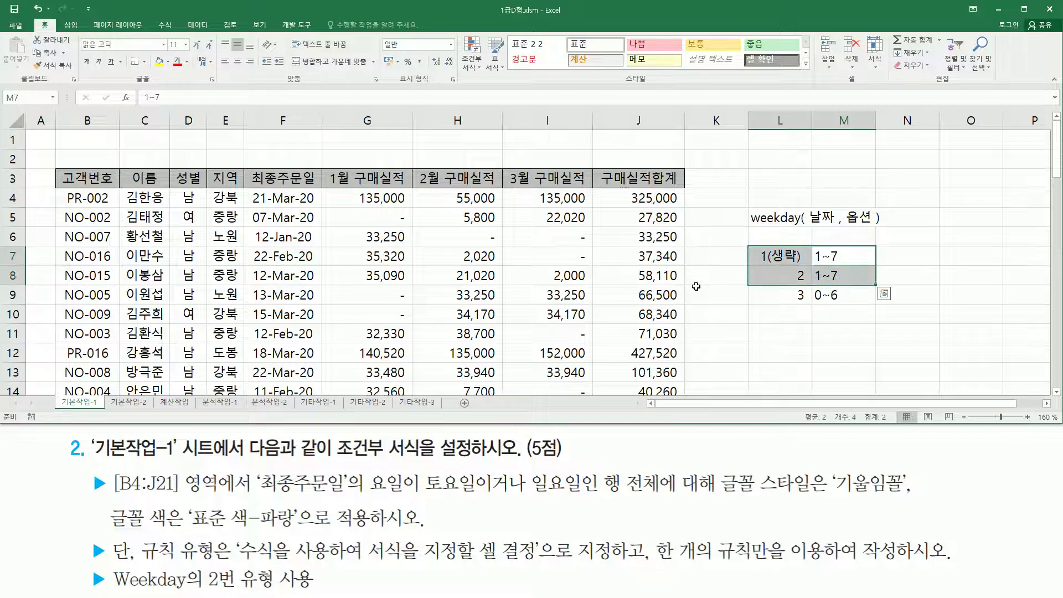
pyautogui.hotkey('shift', 'Right')
pyautogui.hotkey('shift', 'Up')
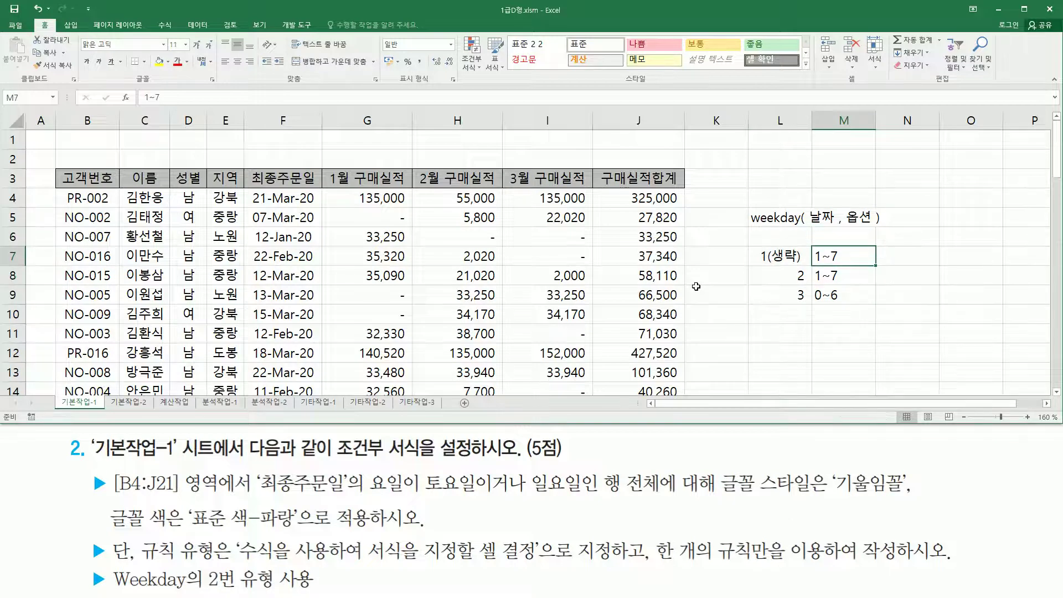
# Add the weekday names to the first option's range in M7 so it reads "1일~7토"
pyautogui.press('F2')
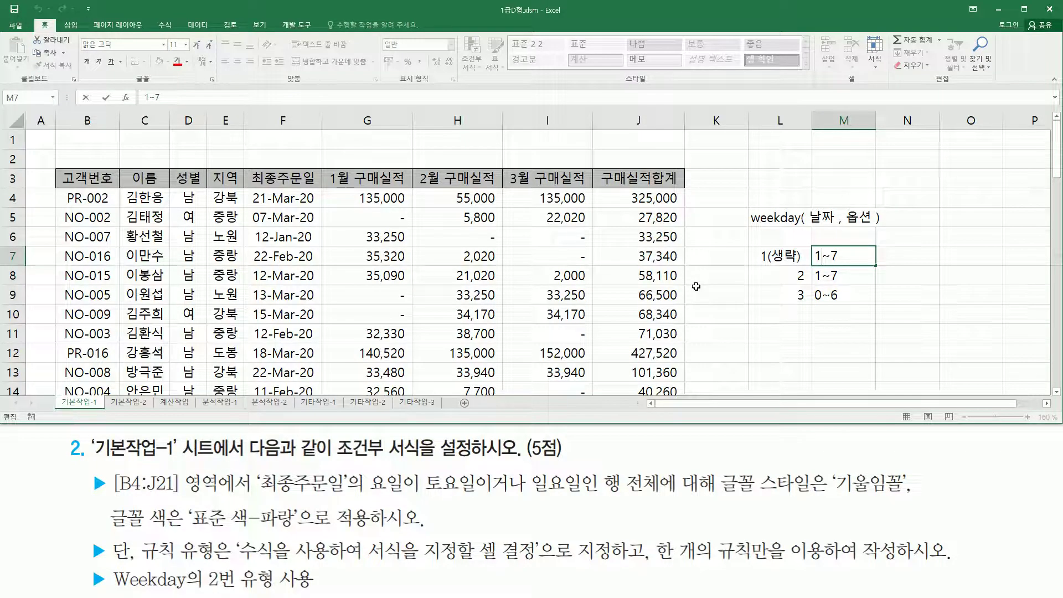
pyautogui.write('일')
pyautogui.press('Right')
pyautogui.press('Right')
pyautogui.write('토')
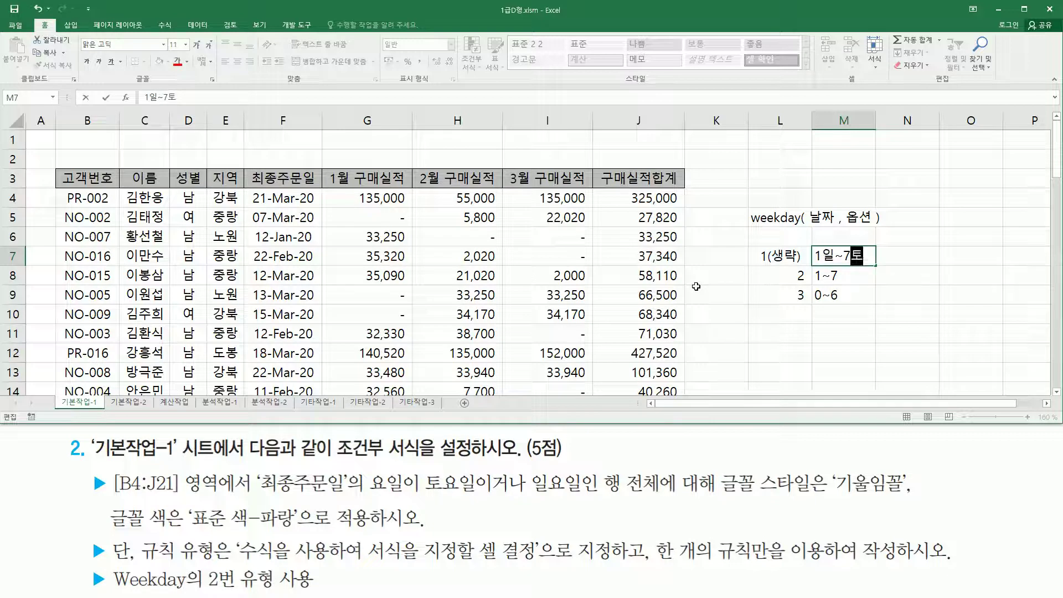
pyautogui.press('Return')
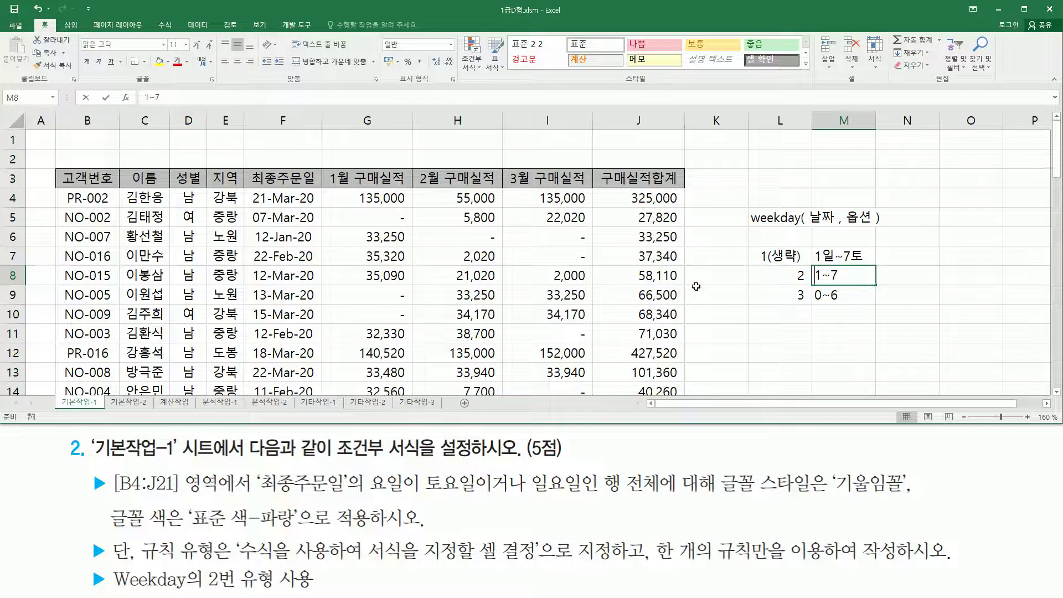
# Add the weekday names to option 2's range in M8 so it reads "1월~7일"
pyautogui.press('F2')
pyautogui.press('Left')
pyautogui.write('월')
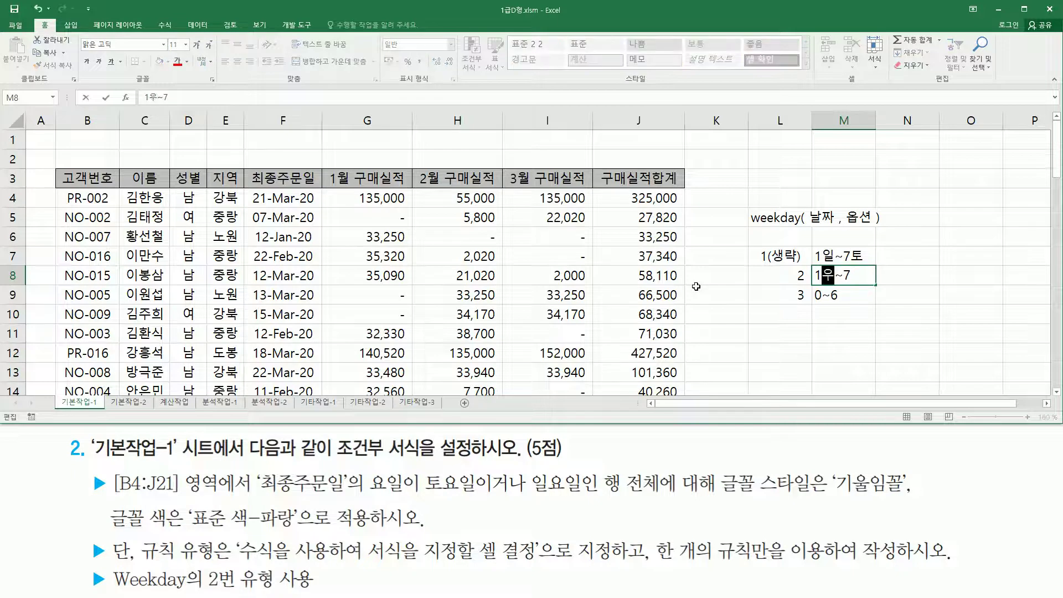
pyautogui.press('End')
pyautogui.write('일')
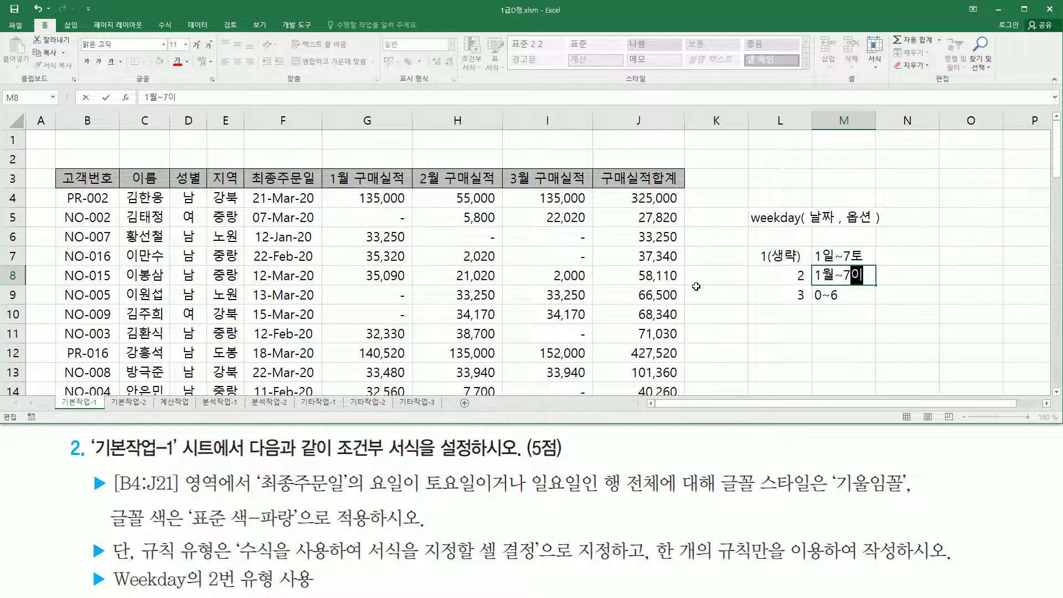
pyautogui.press('Return')
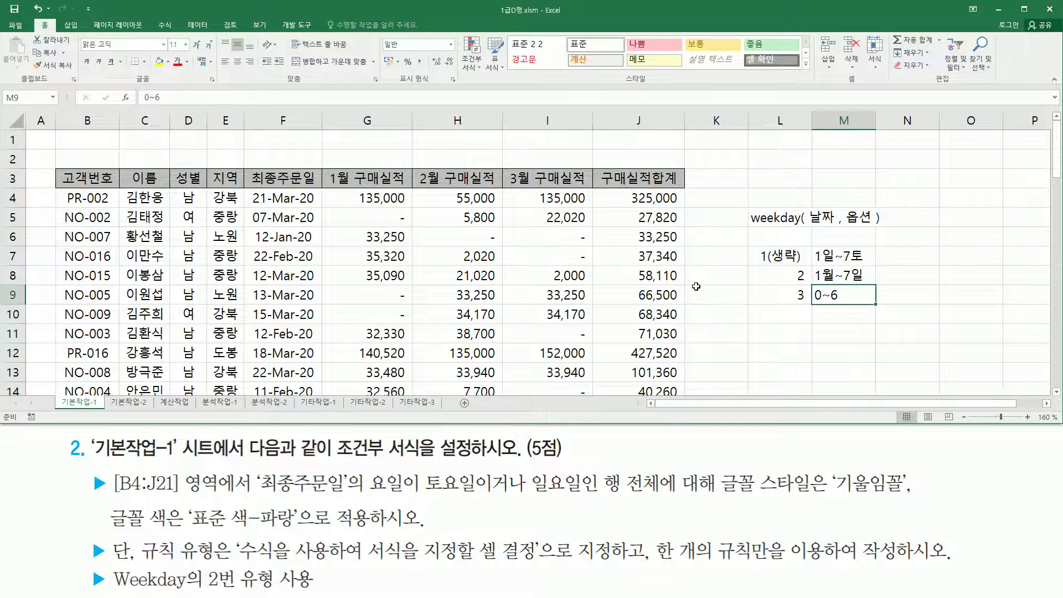
# Add the weekday names to option 3's range in M9 so it reads "0월~6일"
pyautogui.press('F2')
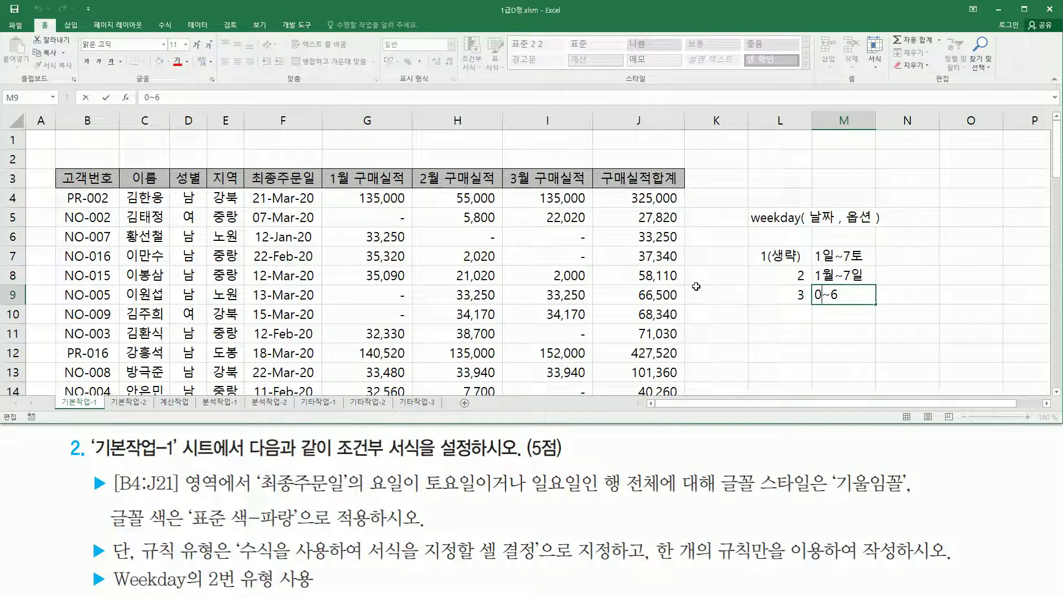
pyautogui.write('월')
pyautogui.press('End')
pyautogui.write('일')
pyautogui.press('Return')
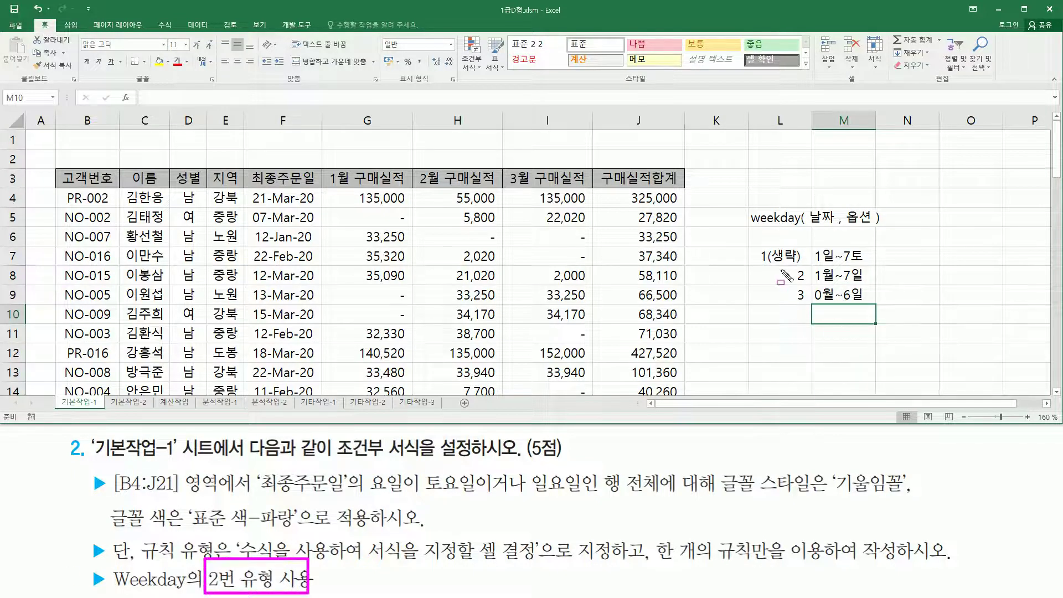
pyautogui.moveTo(761, 265); pyautogui.dragTo(871, 286)
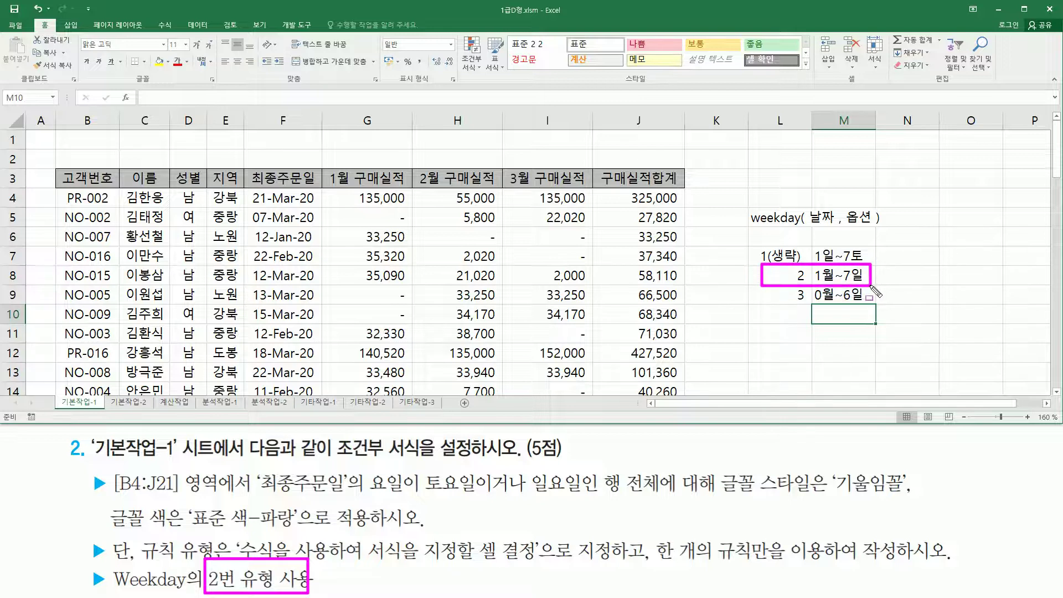
pyautogui.press('Escape')
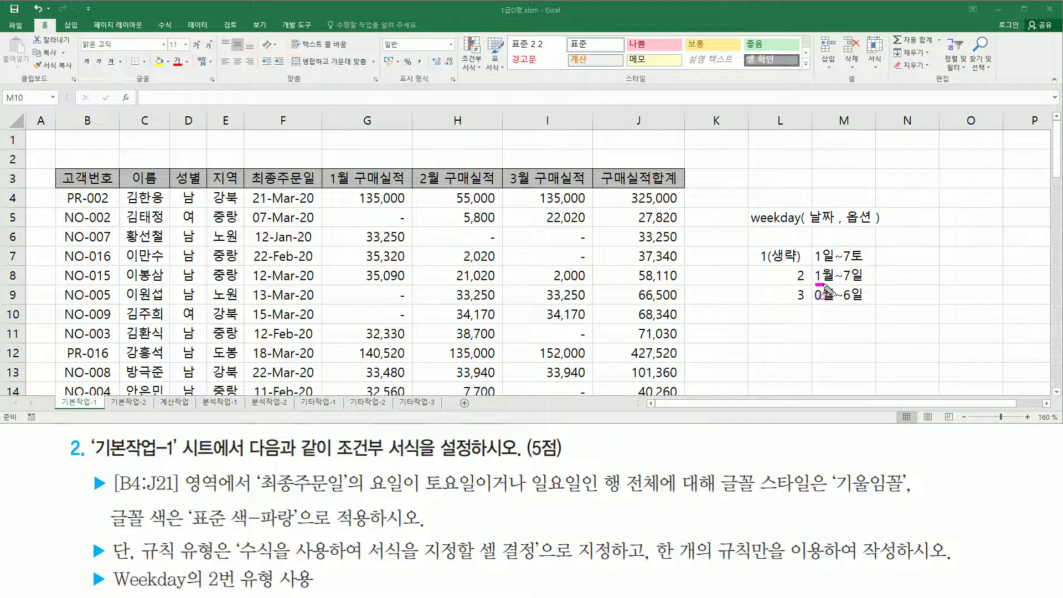
pyautogui.moveTo(816, 285); pyautogui.dragTo(836, 285)
pyautogui.press('Escape')
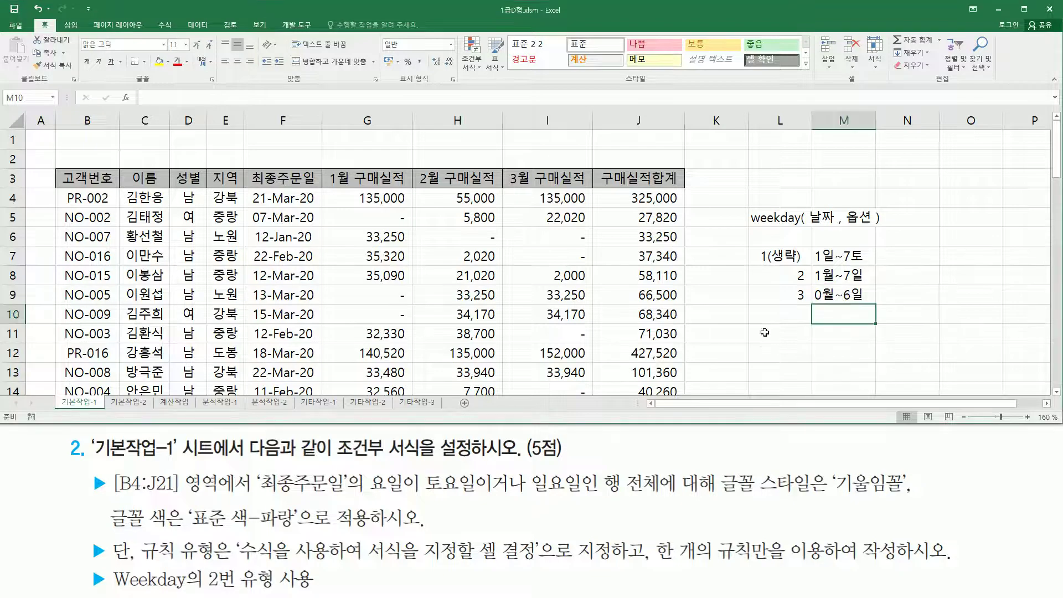
# Enter the option 2 day numbering in L11: "1 월 , 2 화 , 3 수 , 4 목 , 5 금 , 6 토 , 7 일"
pyautogui.click(767, 334)
pyautogui.write('1')
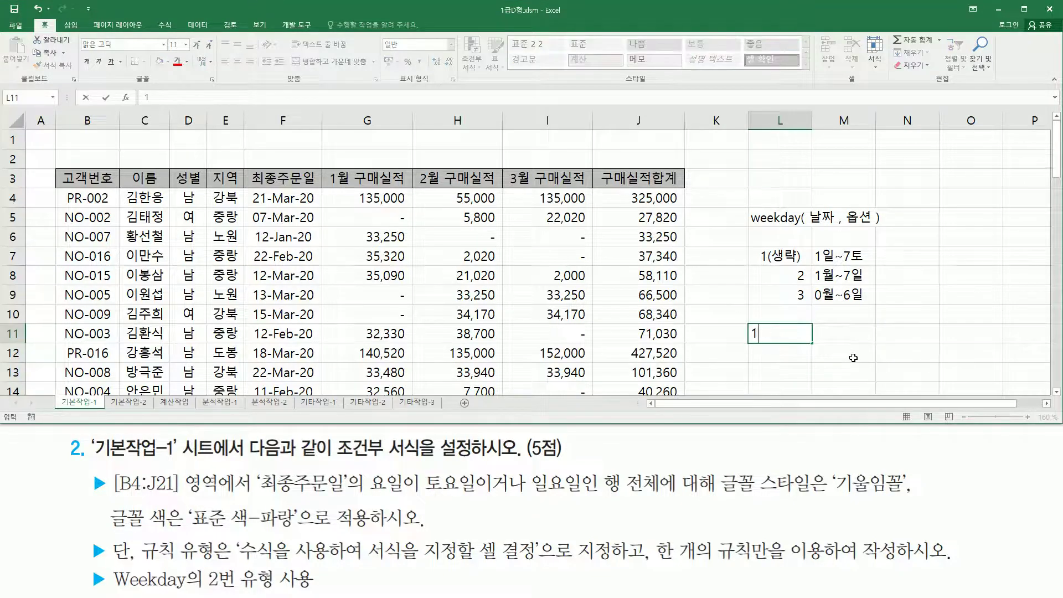
pyautogui.write(' 월 , 2 화 , 3 수 , ')
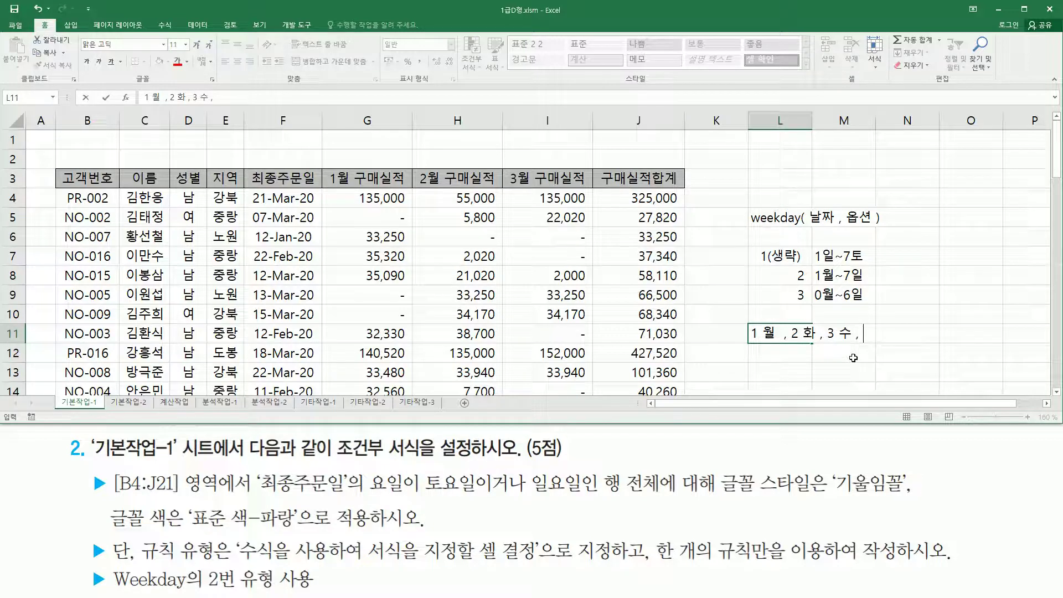
pyautogui.write('4 목 , 5 금 , 6')
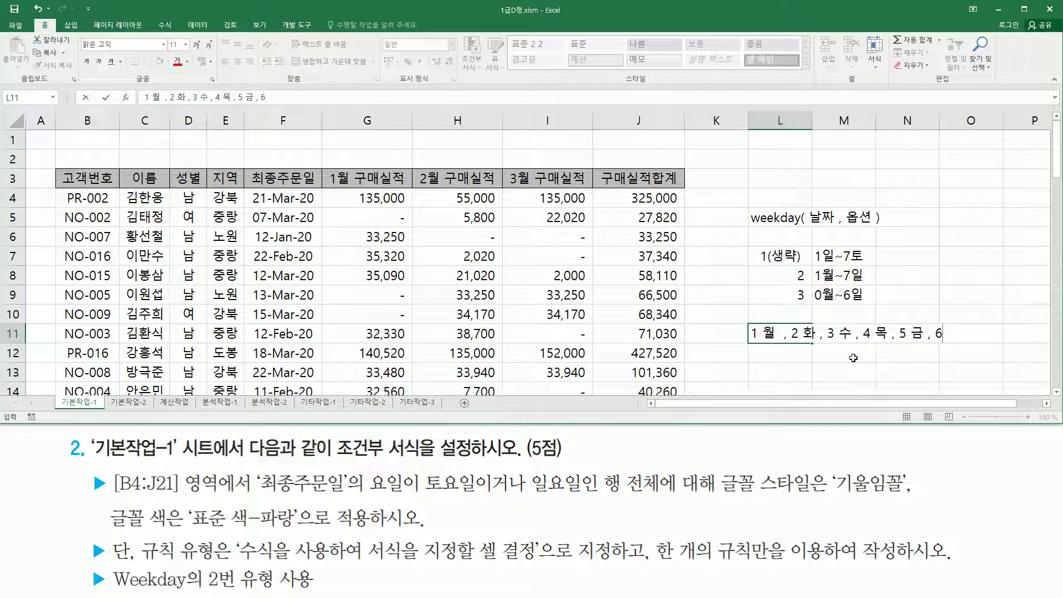
pyautogui.write(' 토 , 7 일')
pyautogui.press('Return')
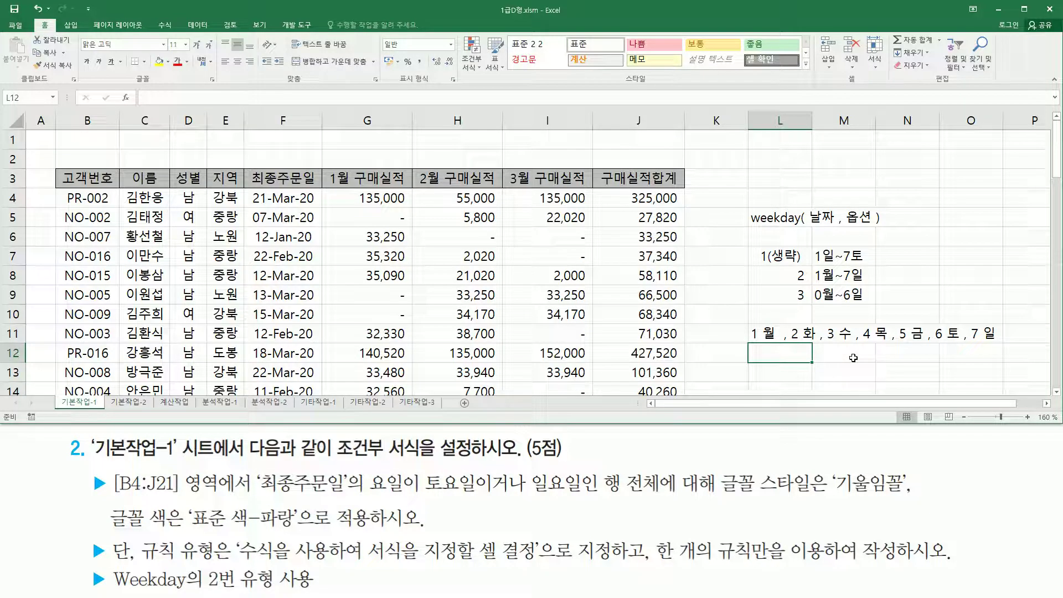
pyautogui.moveTo(257, 495)
pyautogui.mouseDown()
pyautogui.moveTo(407, 505)
pyautogui.moveTo(410, 471)
pyautogui.moveTo(476, 497)
pyautogui.moveTo(584, 494)
pyautogui.mouseUp()
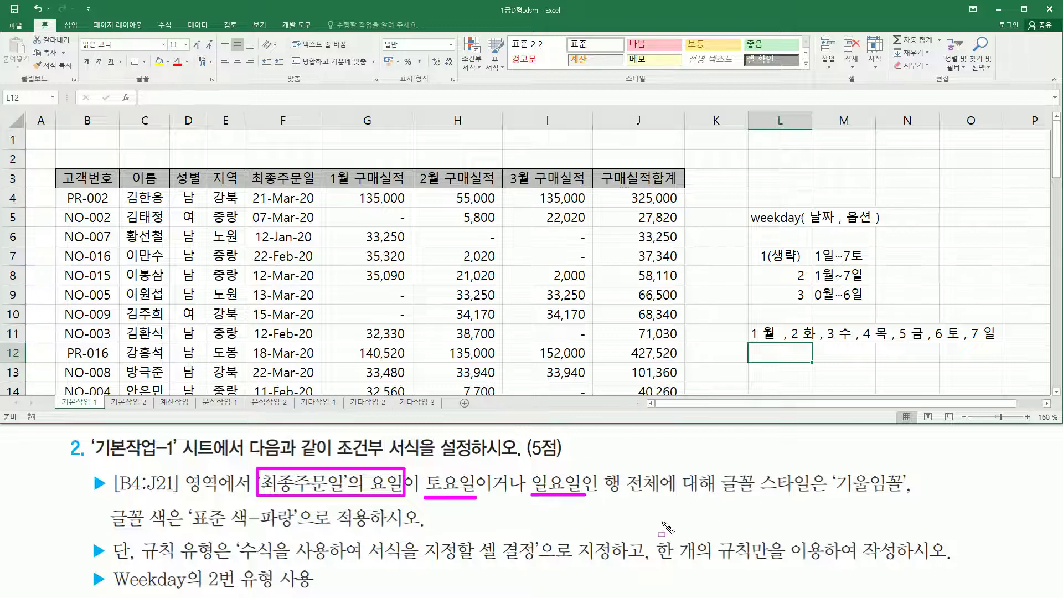
pyautogui.moveTo(747, 205)
pyautogui.mouseDown()
pyautogui.moveTo(745, 221)
pyautogui.moveTo(859, 240)
pyautogui.moveTo(886, 228)
pyautogui.mouseUp()
pyautogui.moveTo(789, 281); pyautogui.dragTo(808, 281)
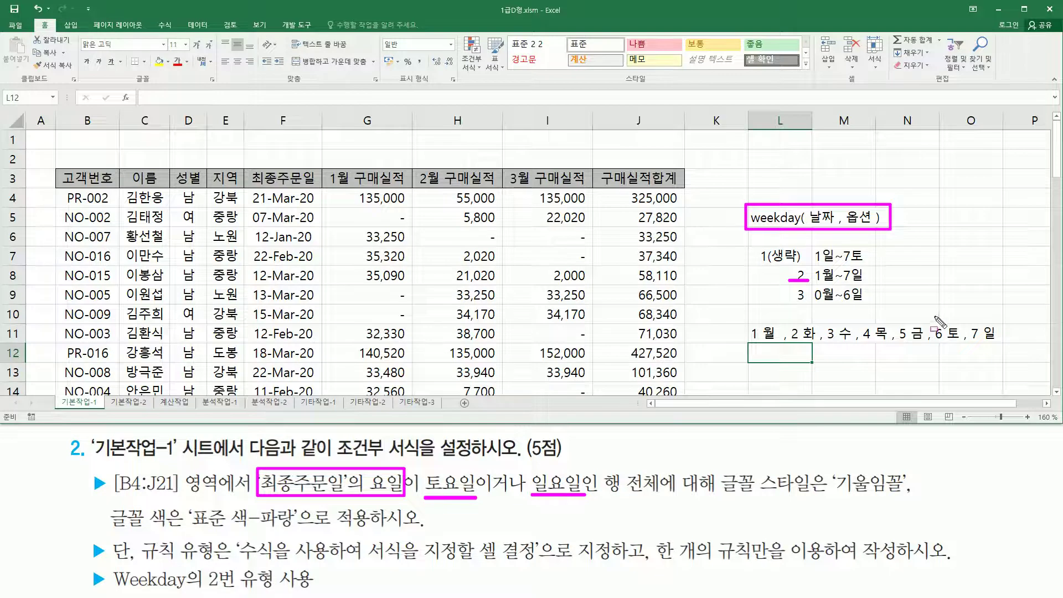
pyautogui.moveTo(933, 320)
pyautogui.mouseDown()
pyautogui.moveTo(944, 357)
pyautogui.moveTo(1005, 349)
pyautogui.mouseUp()
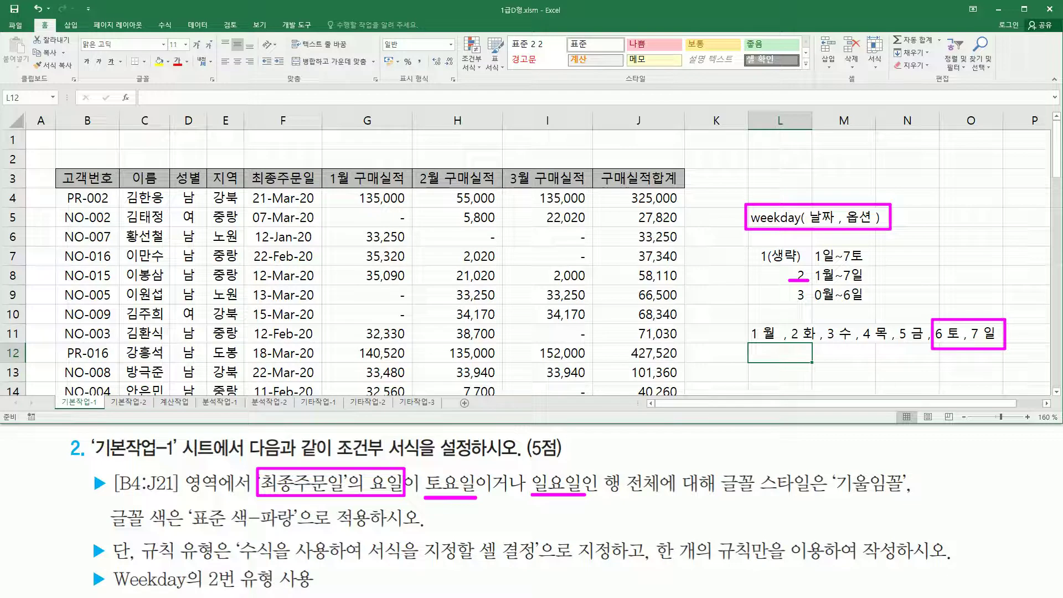
pyautogui.moveTo(786, 194); pyautogui.dragTo(804, 176)
pyautogui.moveTo(949, 343); pyautogui.dragTo(958, 341)
pyautogui.press('Escape')
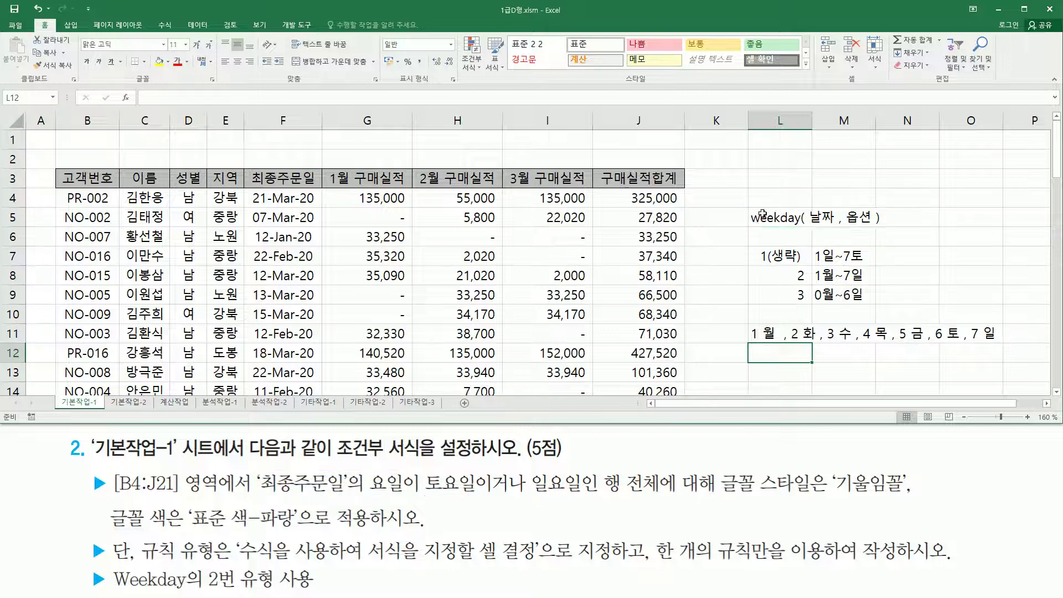
# Append the weekend condition ">= 6" to the weekday syntax note in L5
pyautogui.doubleClick(797, 218)
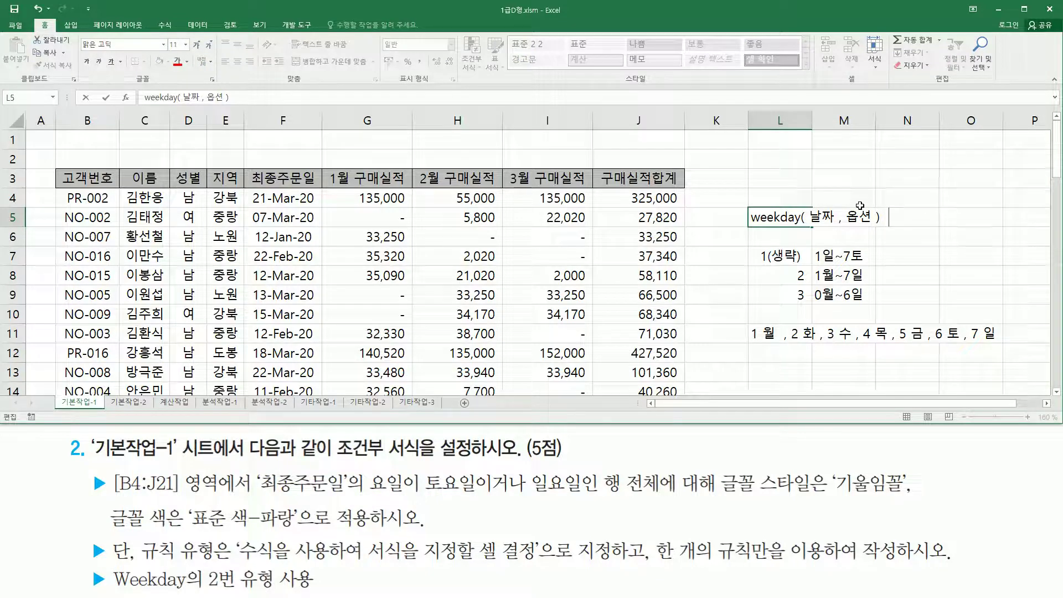
pyautogui.write('>= 6')
pyautogui.press('Return')
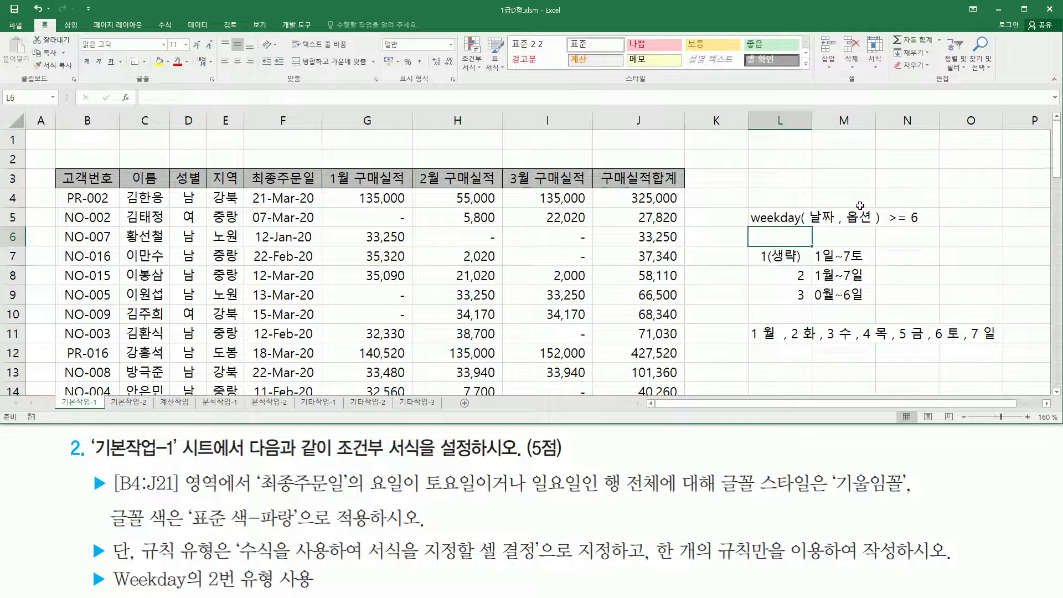
pyautogui.moveTo(887, 225); pyautogui.dragTo(922, 226)
pyautogui.moveTo(957, 320)
pyautogui.mouseDown()
pyautogui.moveTo(932, 332)
pyautogui.moveTo(991, 348)
pyautogui.moveTo(1002, 318)
pyautogui.mouseUp()
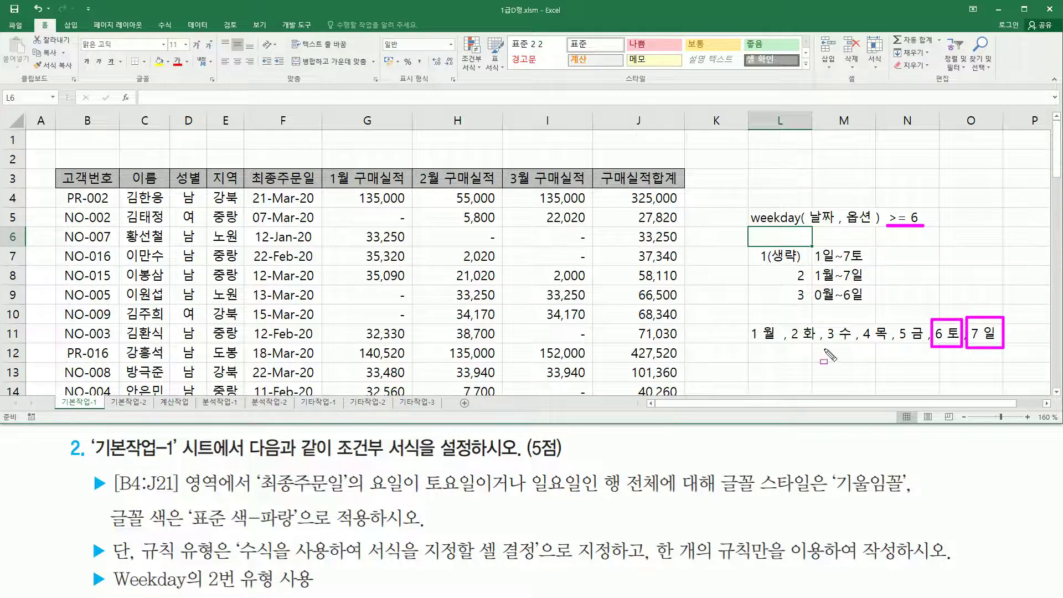
pyautogui.press('Escape')
# Select the data range B4:J21 and start a new conditional formatting rule for it
pyautogui.click(74, 197)
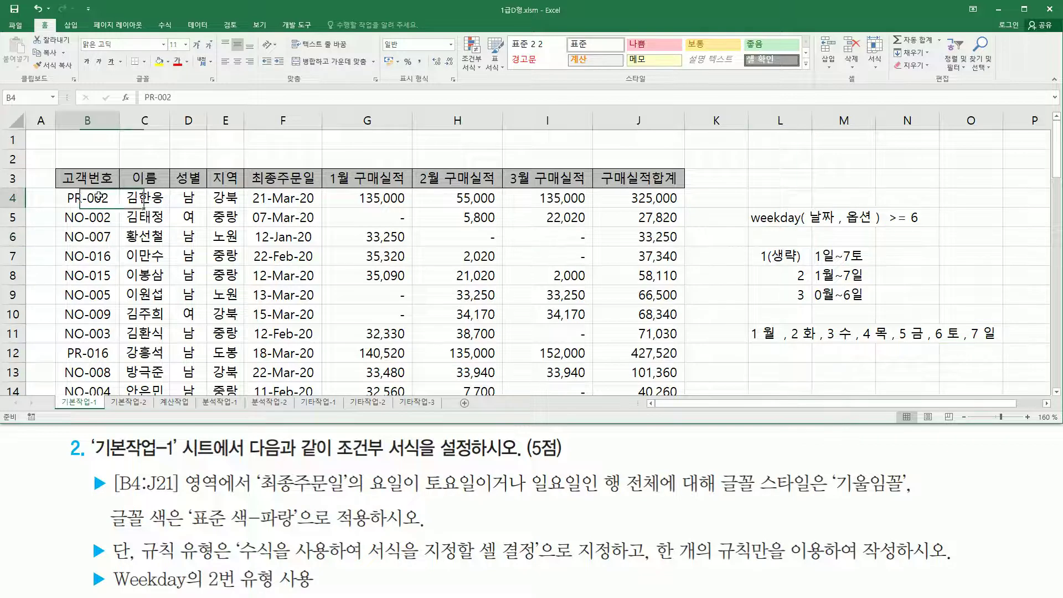
pyautogui.moveTo(75, 197); pyautogui.dragTo(652, 352)
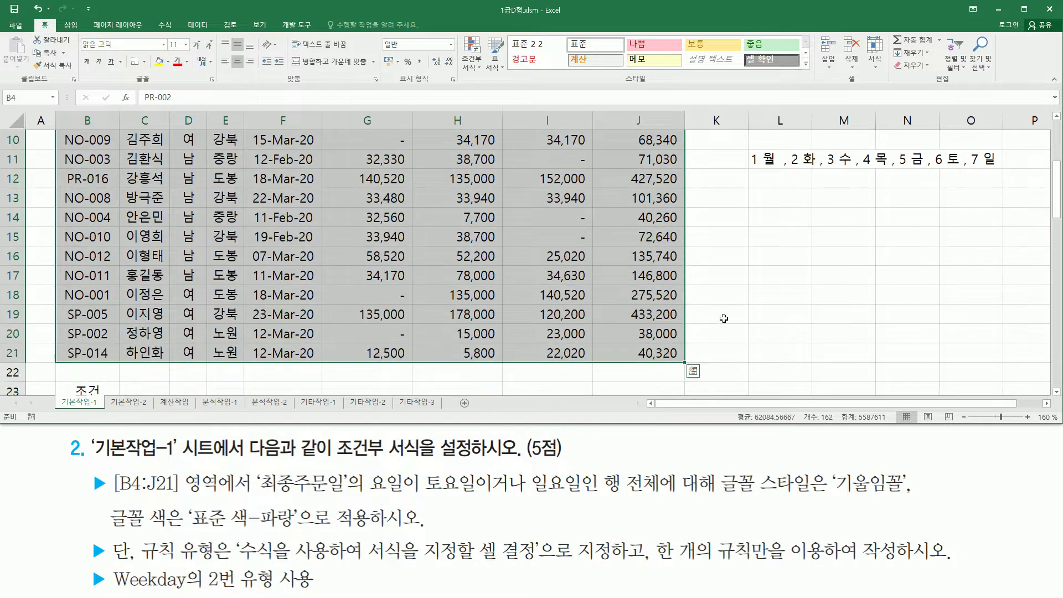
pyautogui.scroll(3, 723, 319)
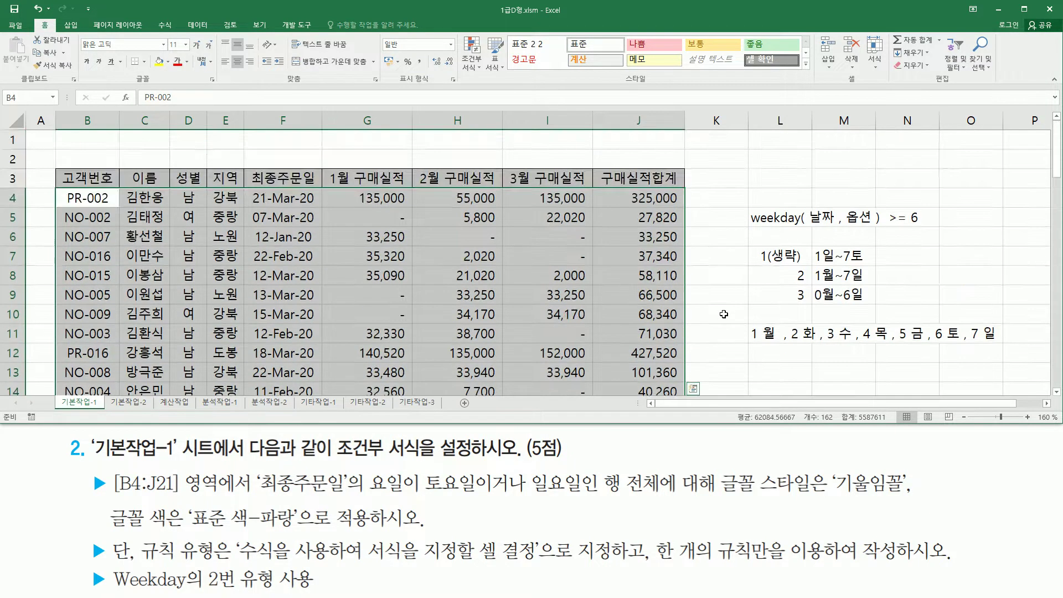
pyautogui.click(43, 25)
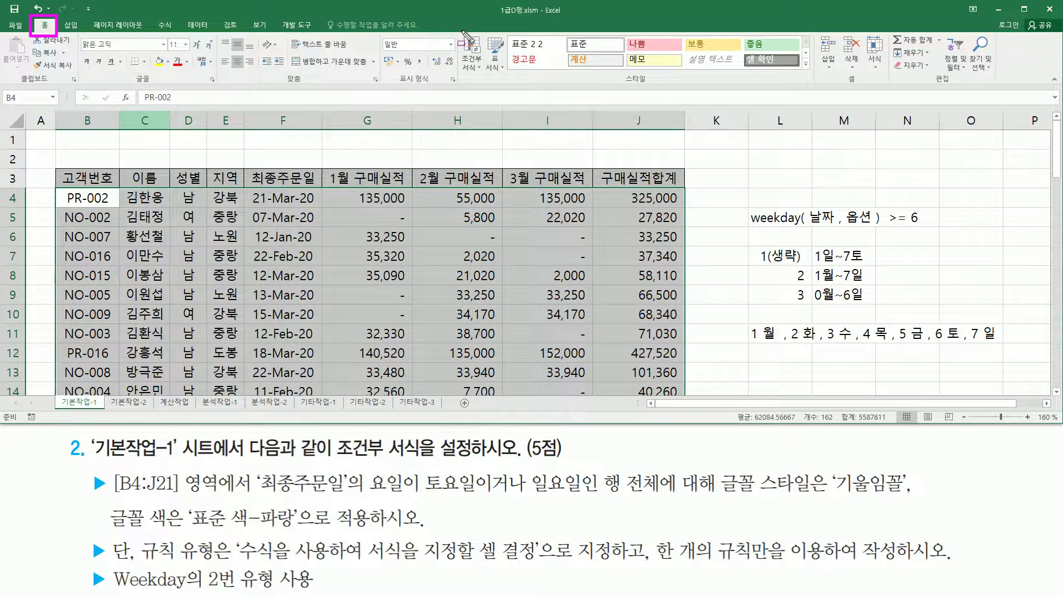
pyautogui.click(474, 61)
pyautogui.click(473, 60)
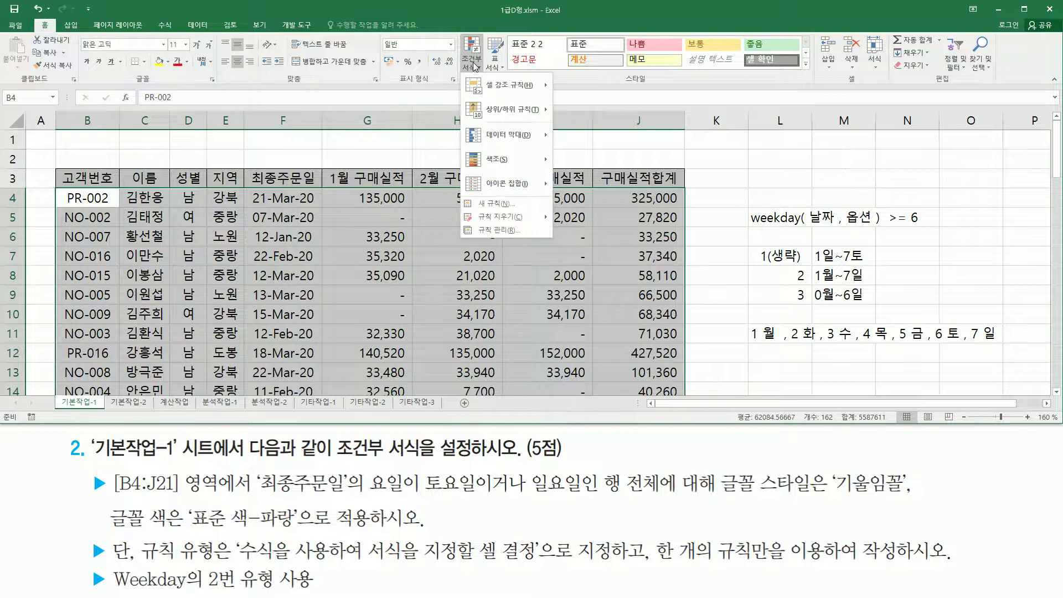
pyautogui.click(511, 204)
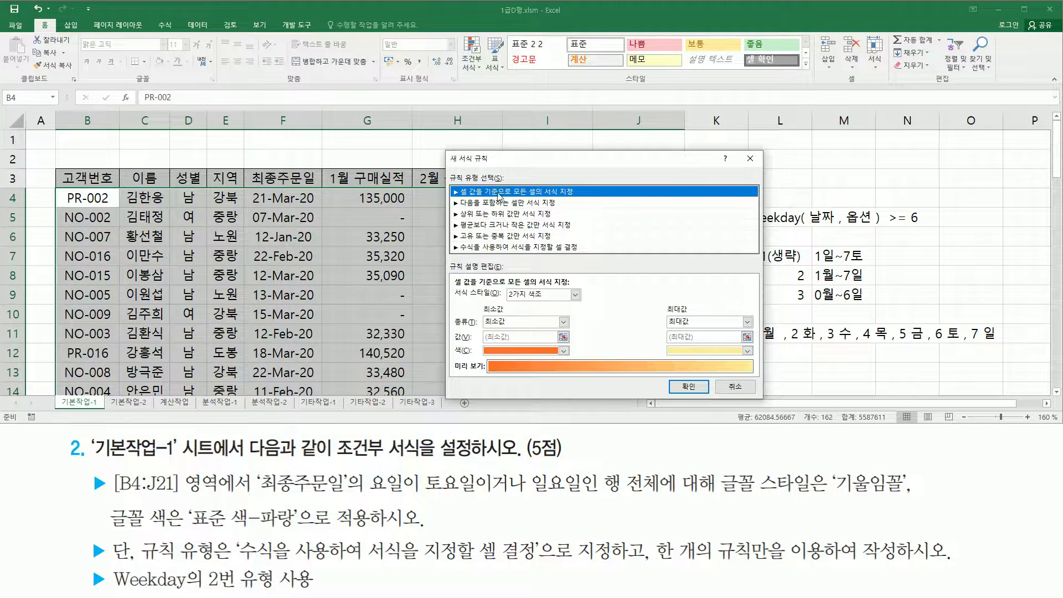
pyautogui.moveTo(448, 170); pyautogui.dragTo(634, 254)
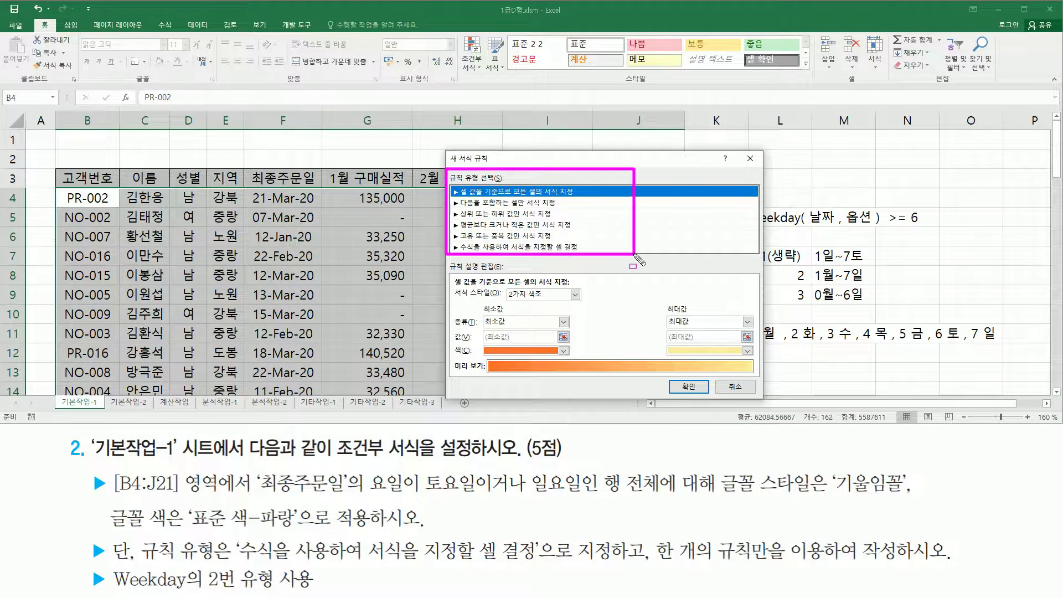
pyautogui.moveTo(242, 563); pyautogui.dragTo(545, 563)
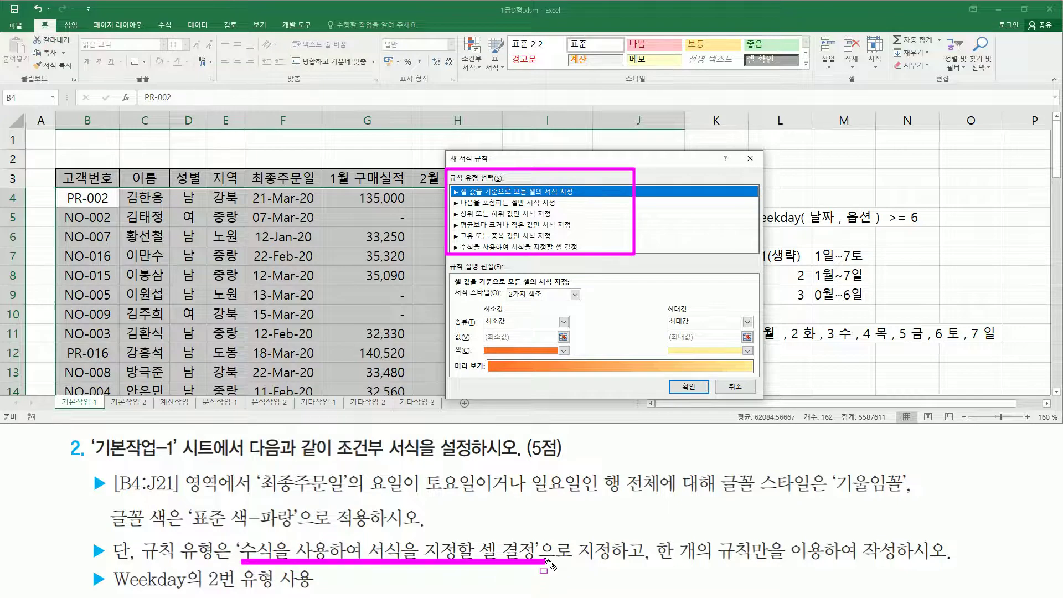
pyautogui.moveTo(461, 239); pyautogui.dragTo(581, 254)
pyautogui.press('Escape')
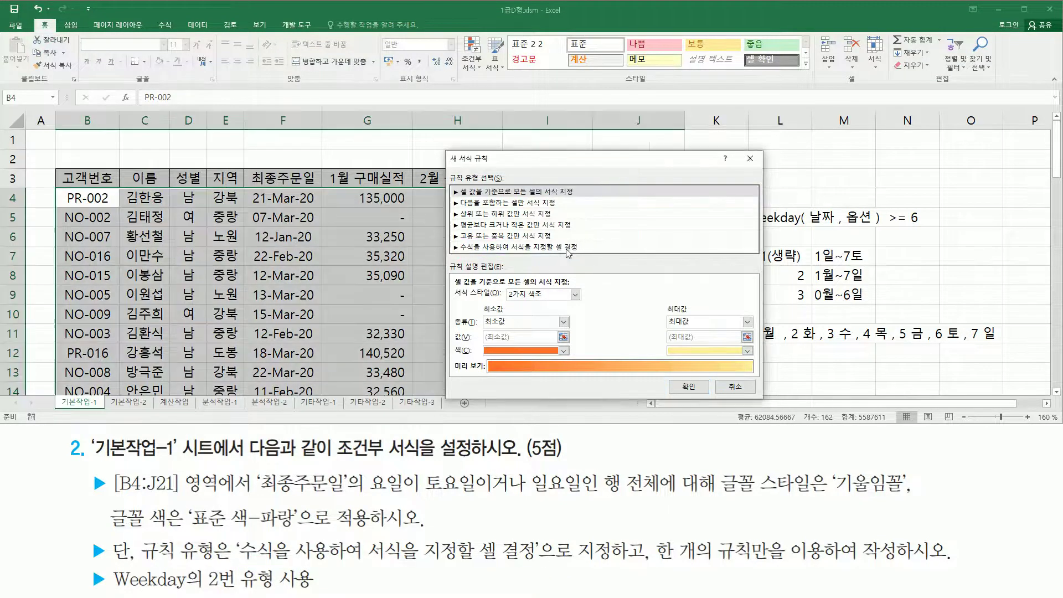
# Choose the formula-based rule type for the new rule and enter the condition =weekday( $F$4 , 2 ) >= 6
pyautogui.click(568, 247)
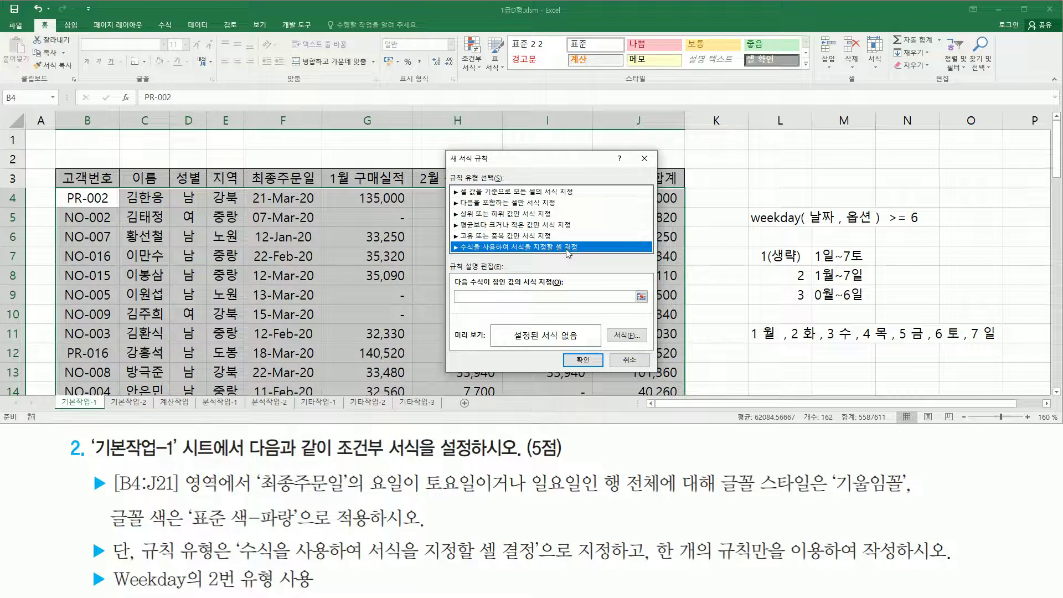
pyautogui.click(503, 298)
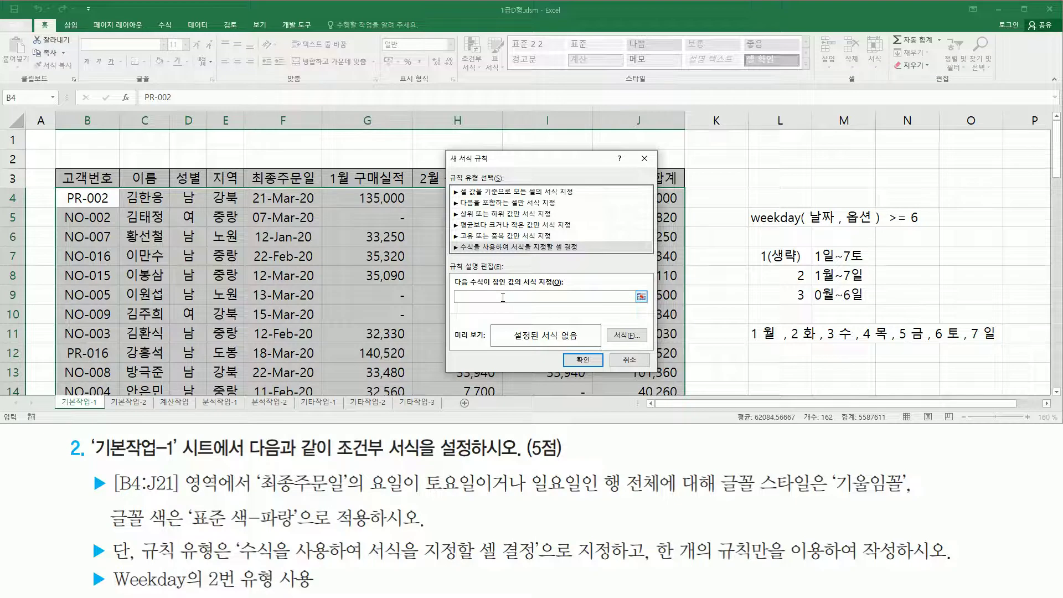
pyautogui.write('=ㅈ')
pyautogui.write('weekday(')
pyautogui.moveTo(568, 160)
pyautogui.mouseDown()
pyautogui.moveTo(478, 160)
pyautogui.moveTo(573, 169)
pyautogui.mouseUp()
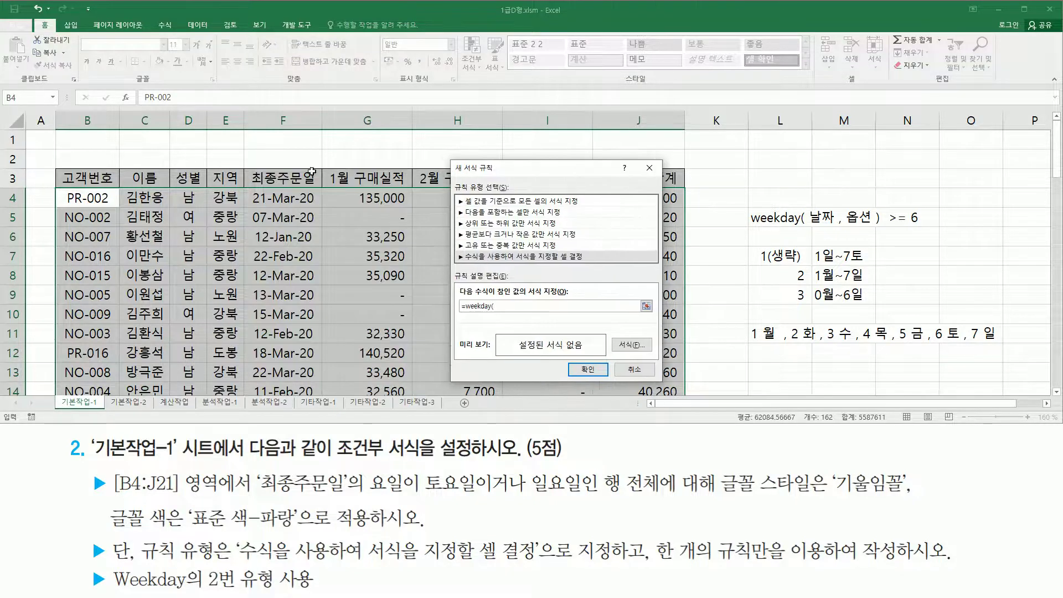
pyautogui.click(283, 198)
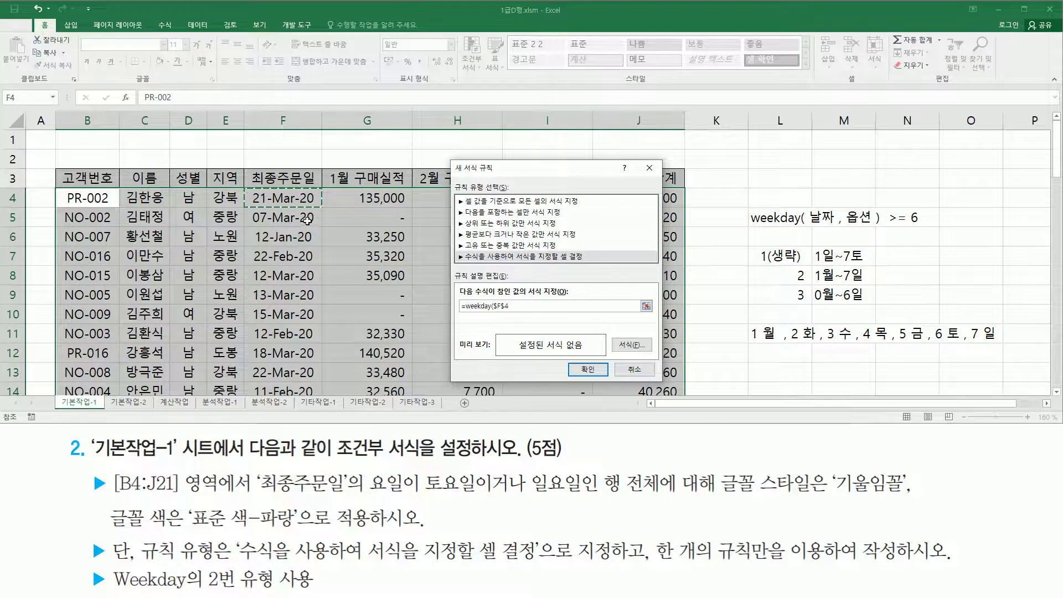
pyautogui.write(', 2 ) >= 6')
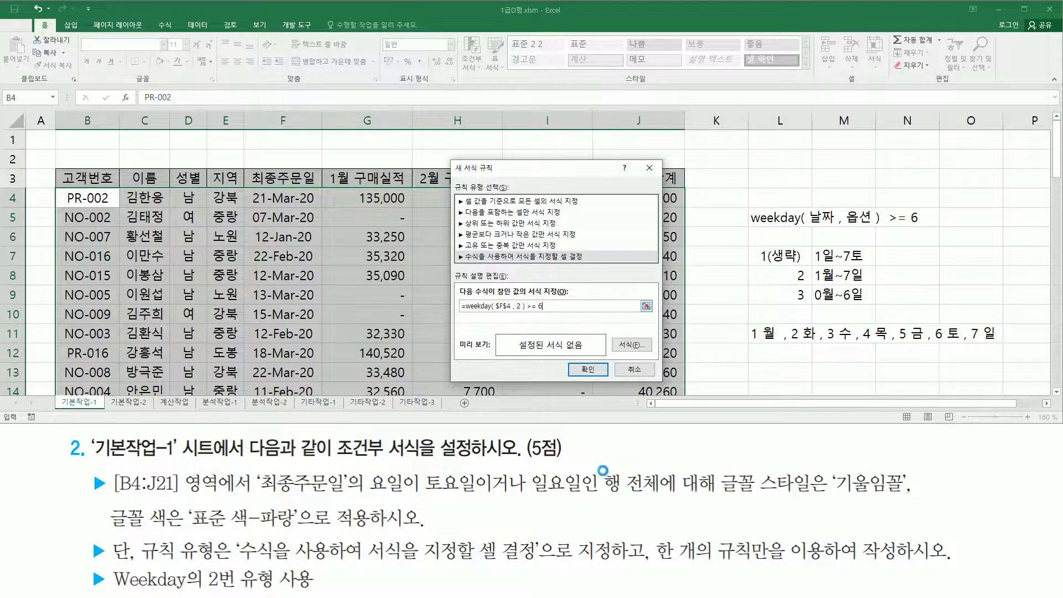
# Change the date reference in the rule formula to the column-only absolute form $F4 so the rule applies to whole rows
pyautogui.moveTo(603, 469); pyautogui.dragTo(669, 502)
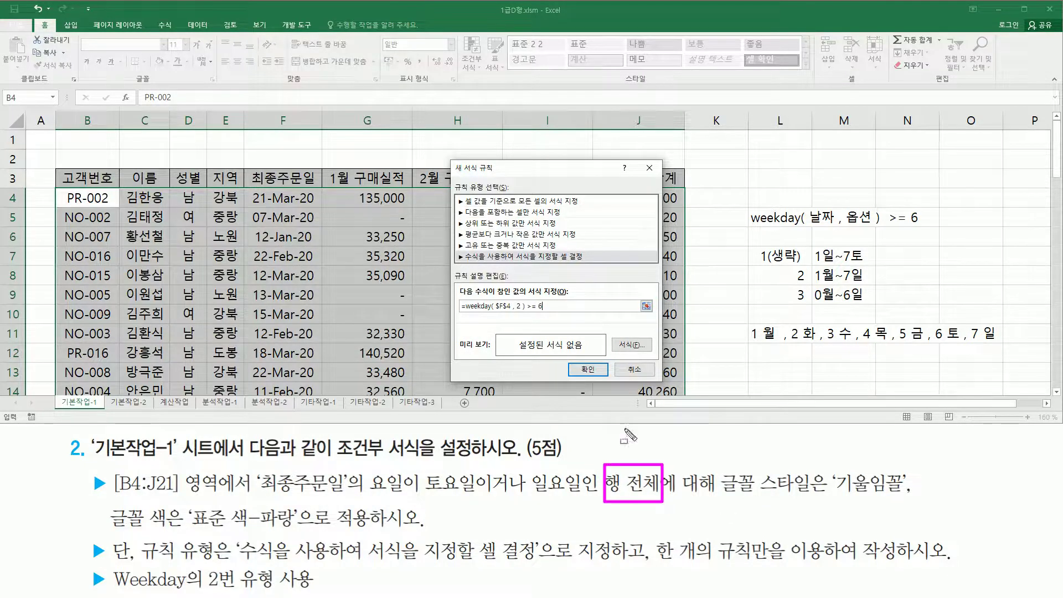
pyautogui.press('Escape')
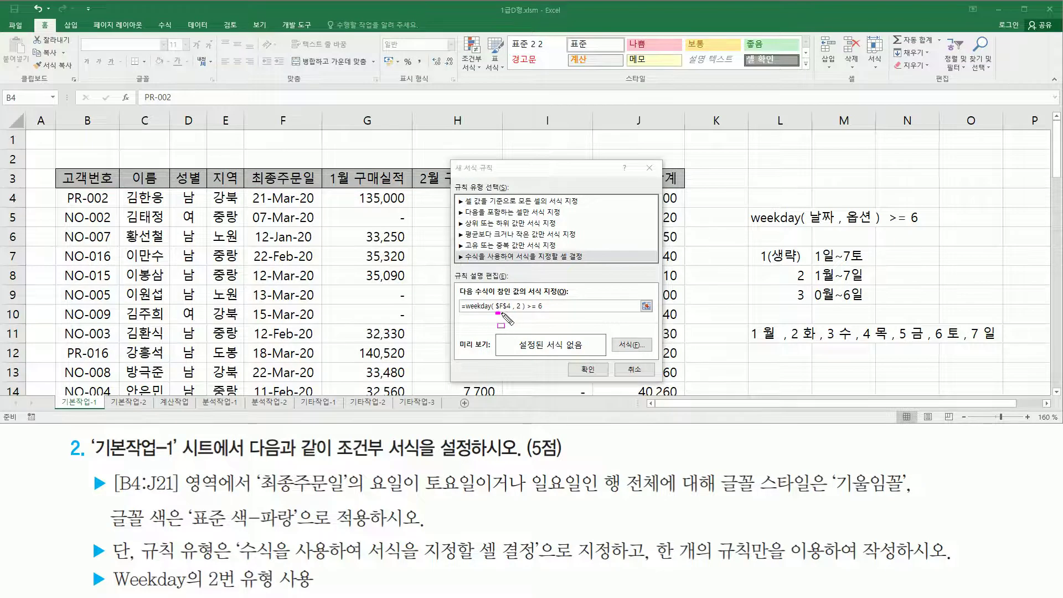
pyautogui.press('Escape')
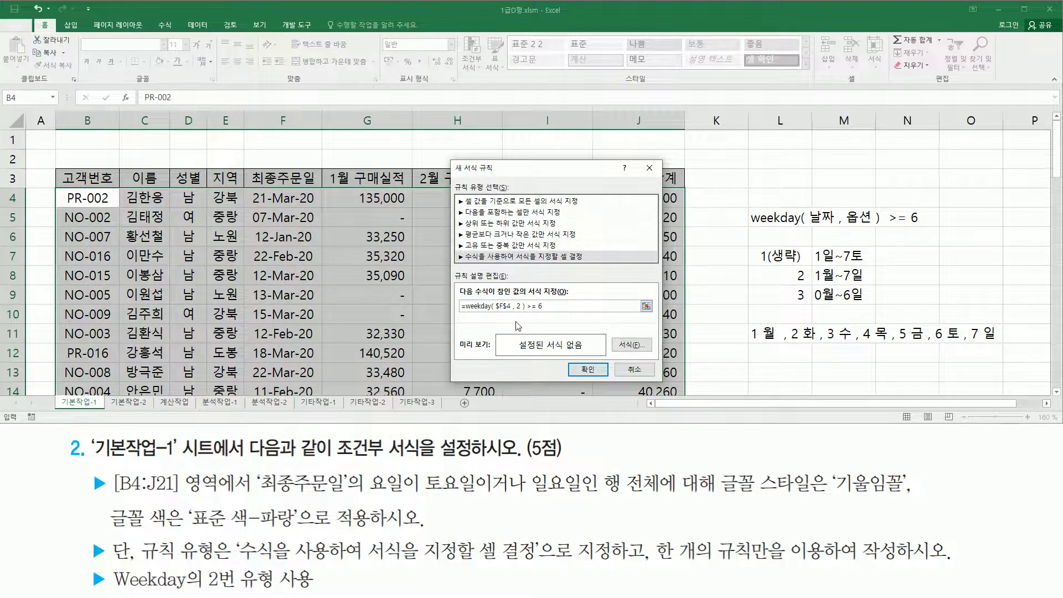
pyautogui.press('F4')
pyautogui.press('F4')
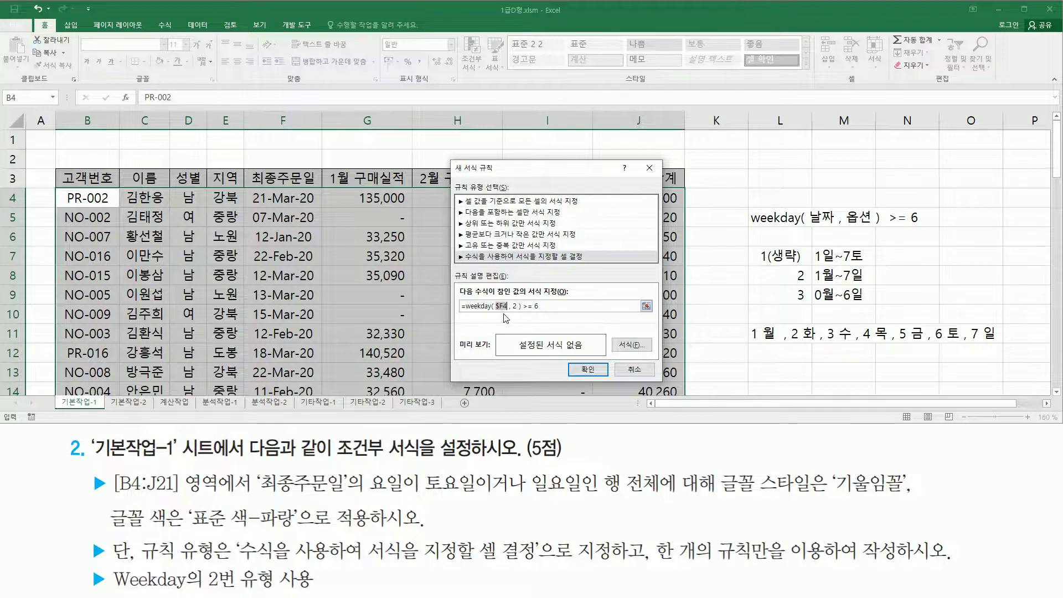
pyautogui.click(548, 308)
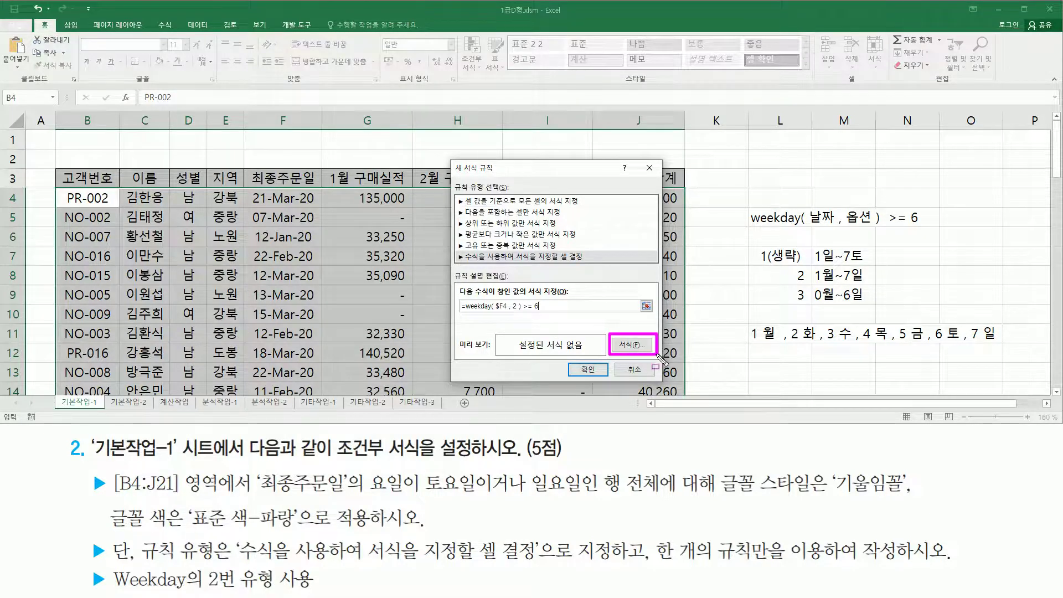
# Set the rule's font style to italic (기울임꼴) and its font color to standard blue, and apply the rule
pyautogui.click(630, 346)
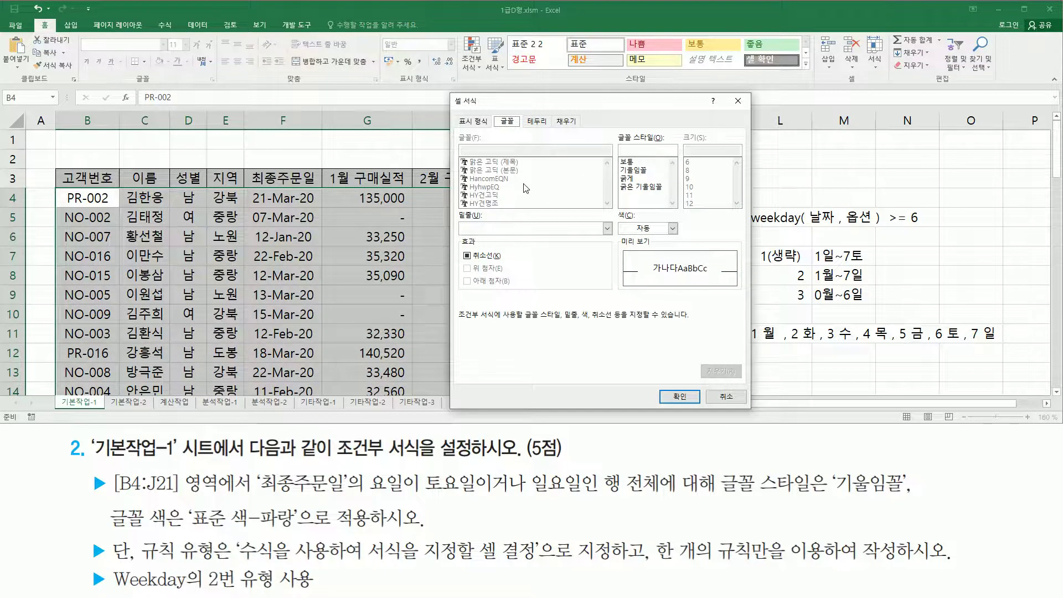
pyautogui.moveTo(720, 498); pyautogui.dragTo(920, 499)
pyautogui.moveTo(107, 533); pyautogui.dragTo(295, 533)
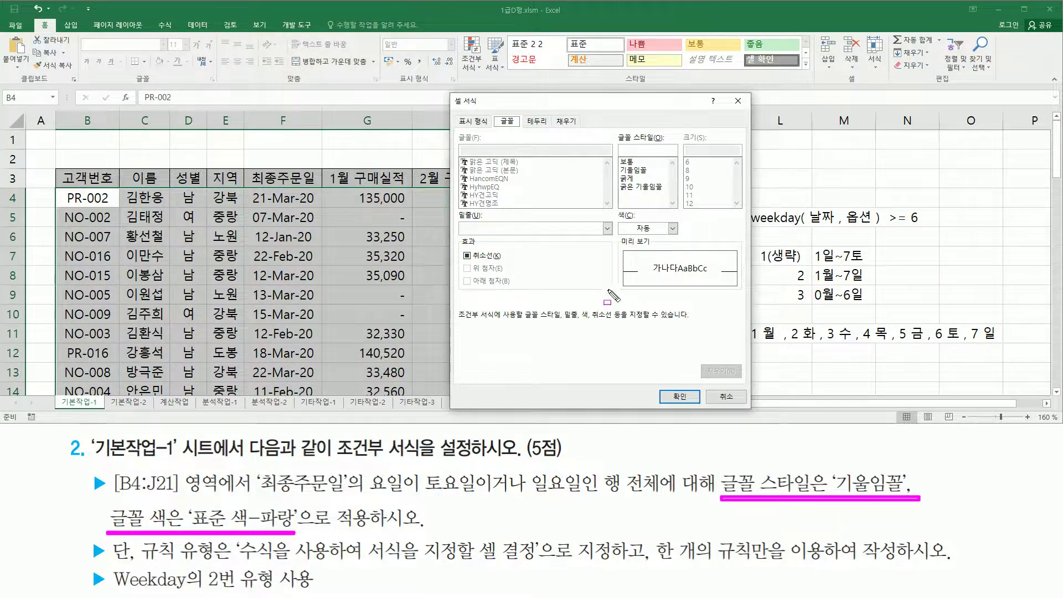
pyautogui.press('Escape')
pyautogui.click(636, 170)
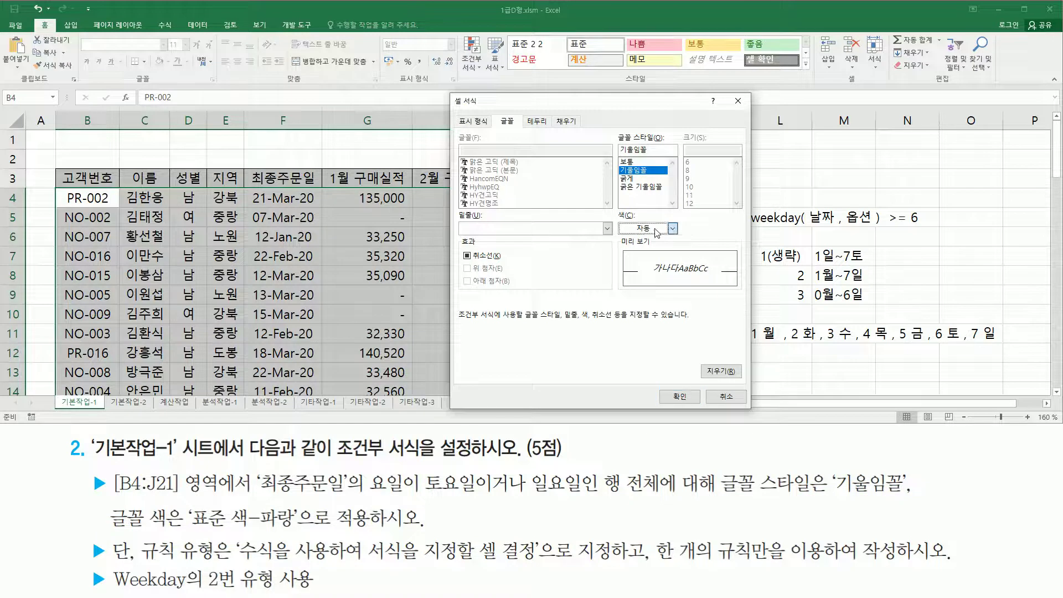
pyautogui.click(673, 228)
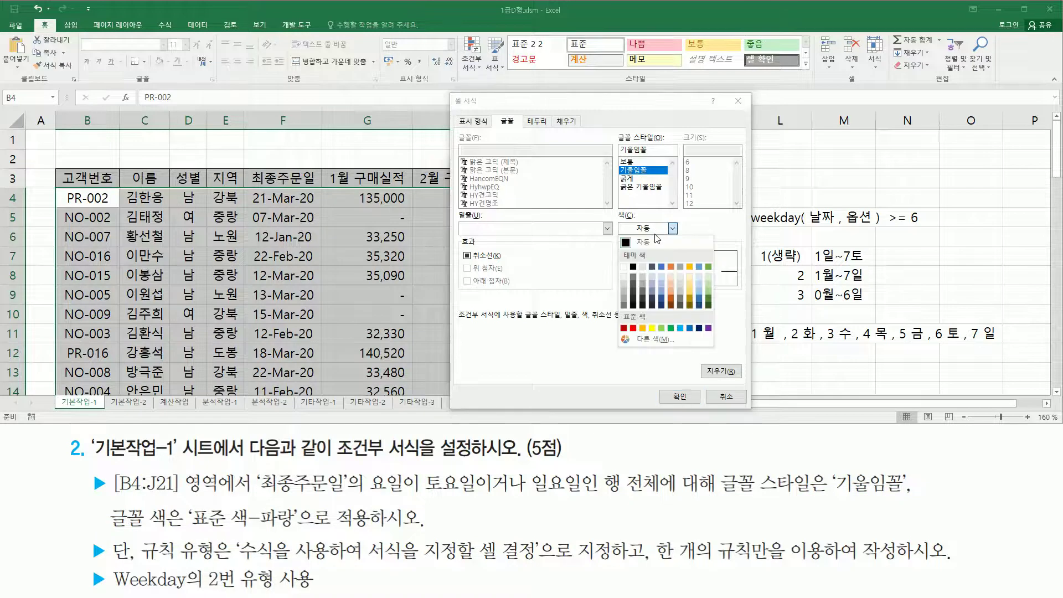
pyautogui.click(689, 329)
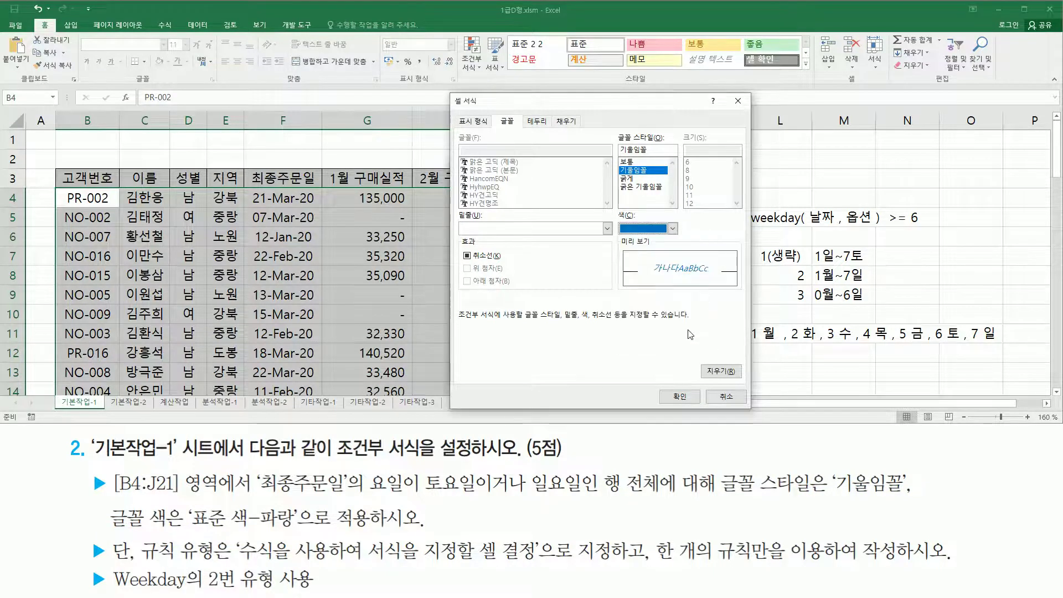
pyautogui.click(678, 397)
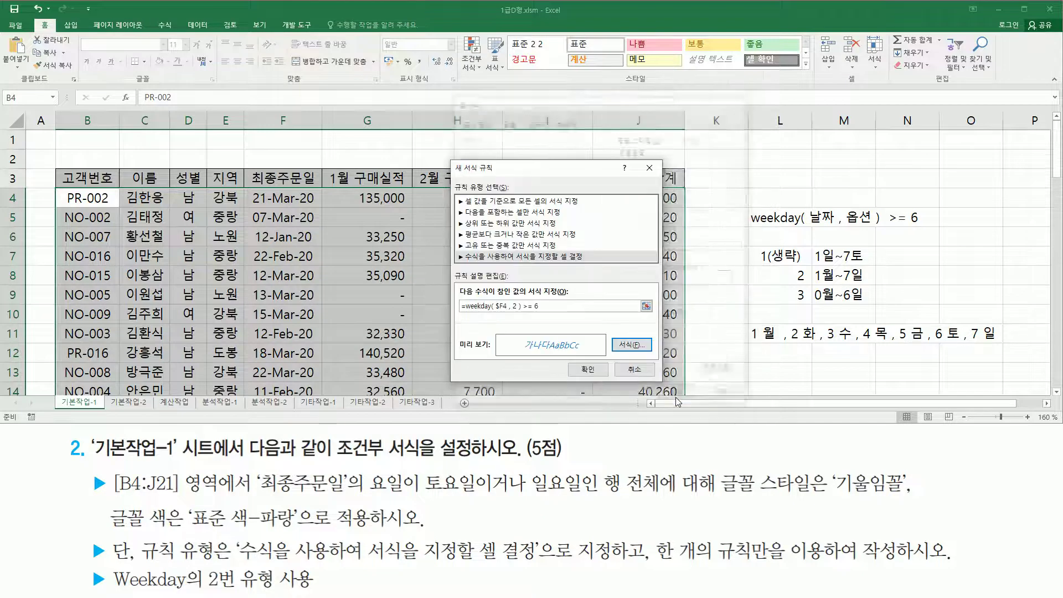
pyautogui.click(579, 370)
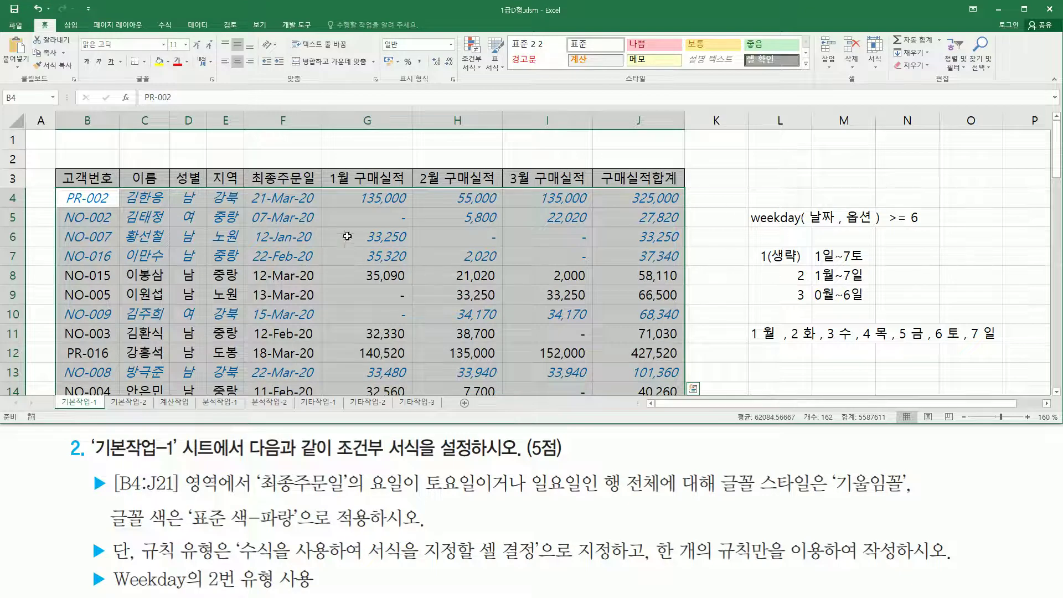
# Record the rule formula =weekday( $F4 , 2 ) >= 6 as a text note in cell L3
pyautogui.scroll(-3, 268, 264)
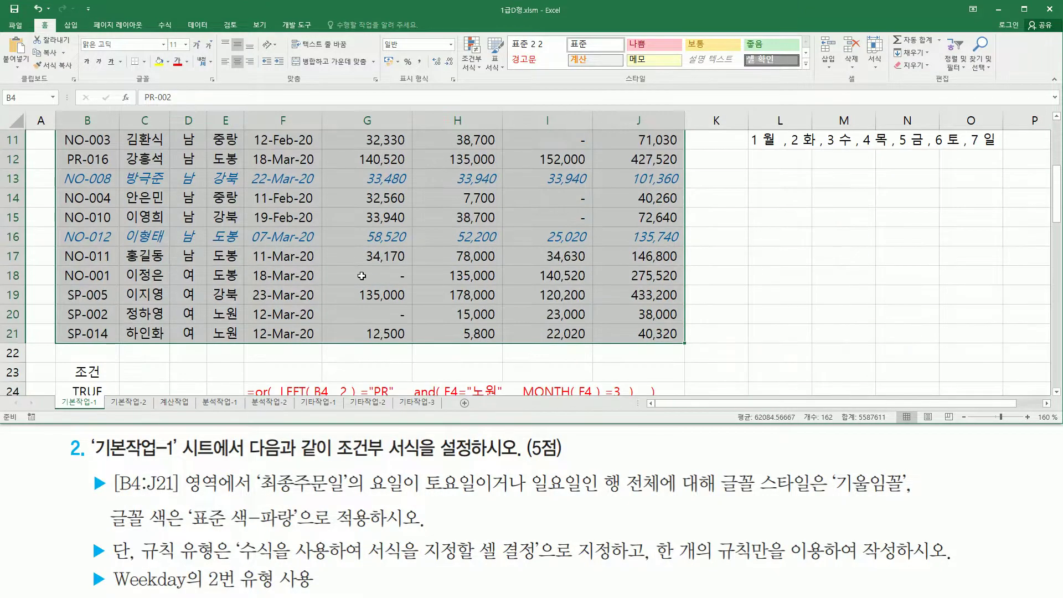
pyautogui.scroll(3, 692, 349)
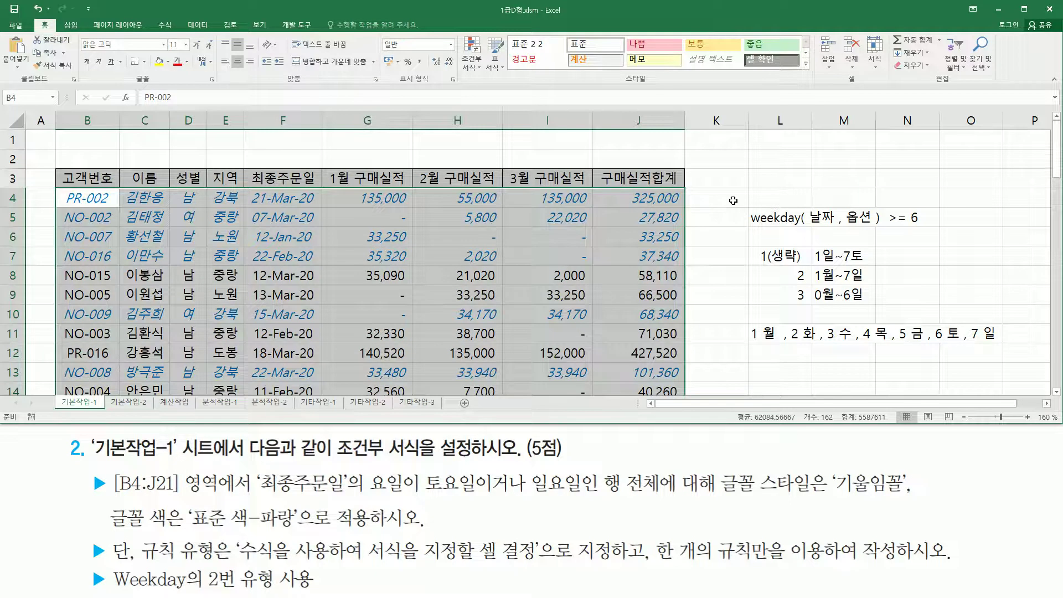
pyautogui.click(759, 178)
pyautogui.write('=weekday( $F4 , 2 ) >= 6')
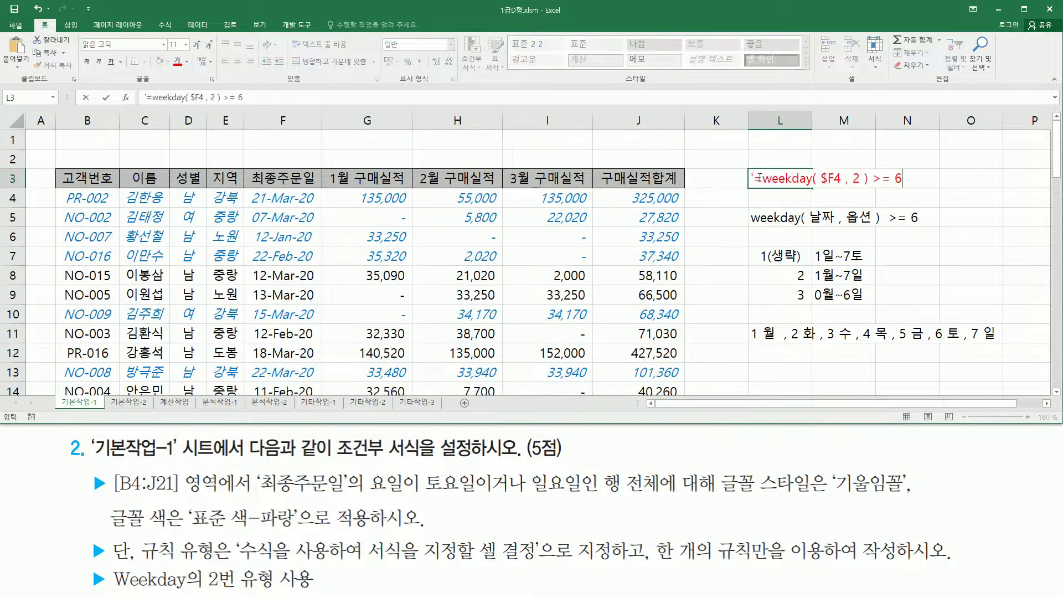
pyautogui.press('Return')
pyautogui.click(915, 287)
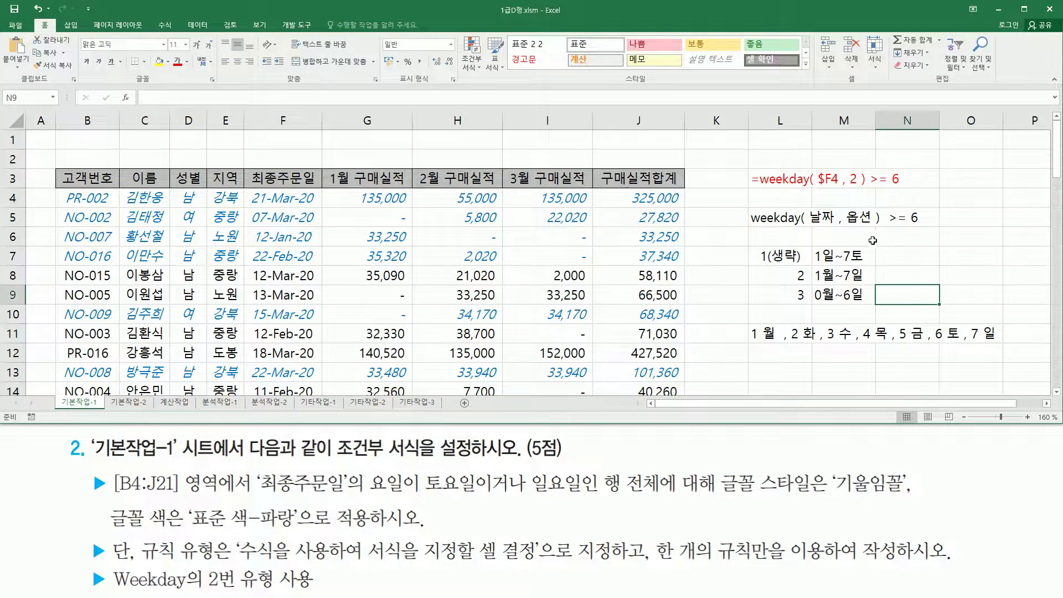
pyautogui.moveTo(818, 187); pyautogui.dragTo(856, 189)
pyautogui.moveTo(932, 316); pyautogui.dragTo(1000, 351)
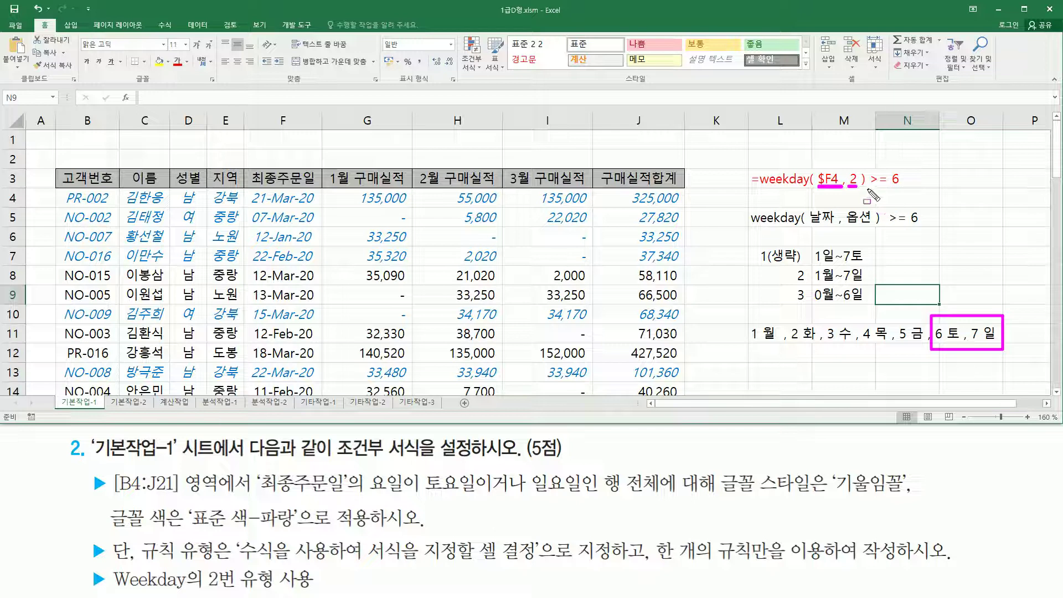
pyautogui.moveTo(866, 189); pyautogui.dragTo(906, 191)
pyautogui.press('Escape')
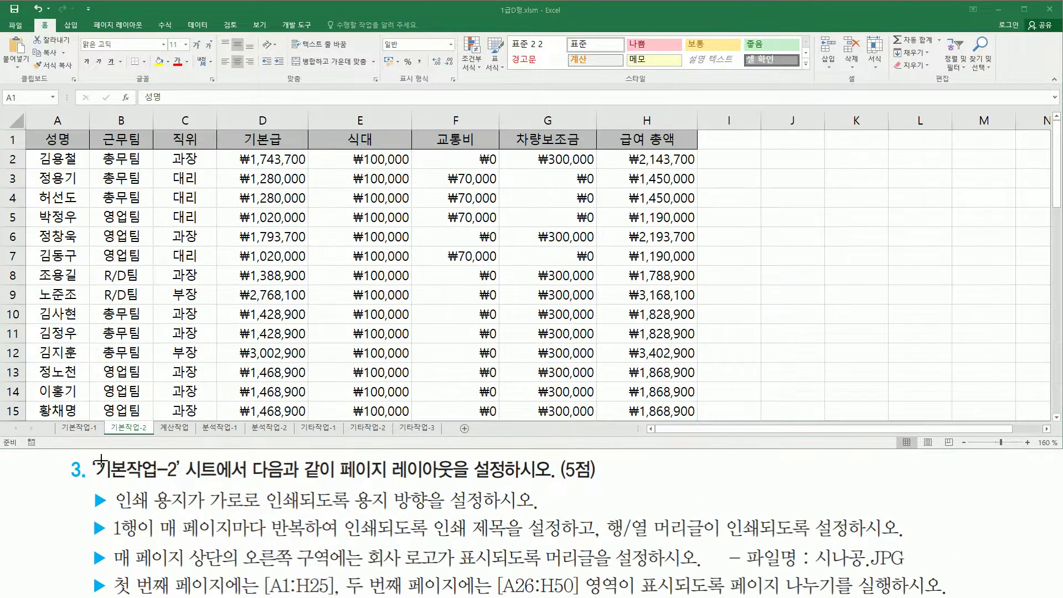
# Set the page orientation of the 기본작업-2 sheet to landscape (가로) in the page setup
pyautogui.moveTo(93, 480); pyautogui.dragTo(177, 481)
pyautogui.moveTo(336, 482); pyautogui.dragTo(507, 484)
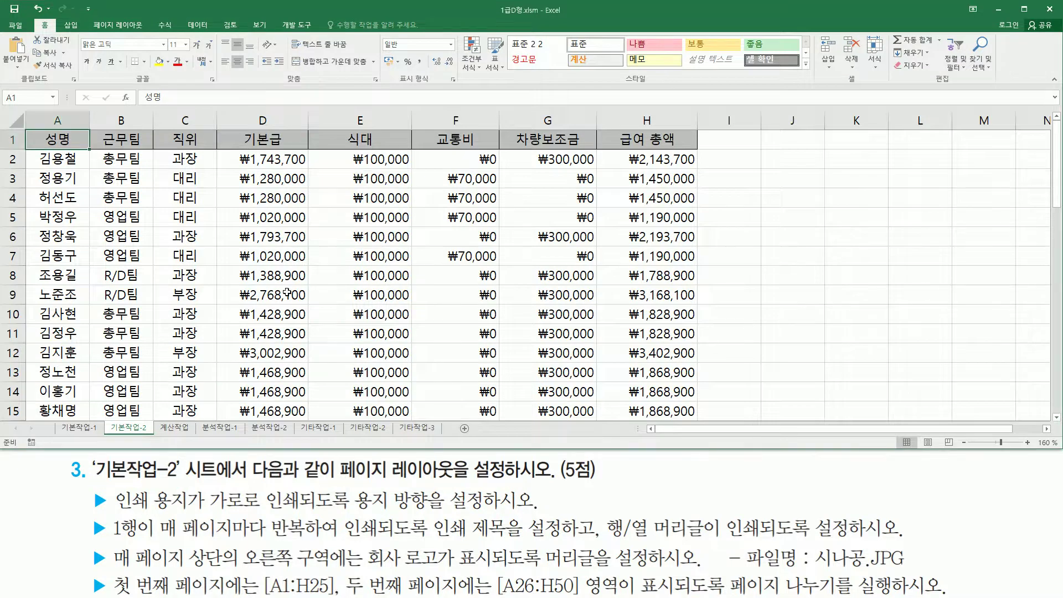
pyautogui.scroll(-7, 287, 293)
pyautogui.scroll(-7, 287, 293)
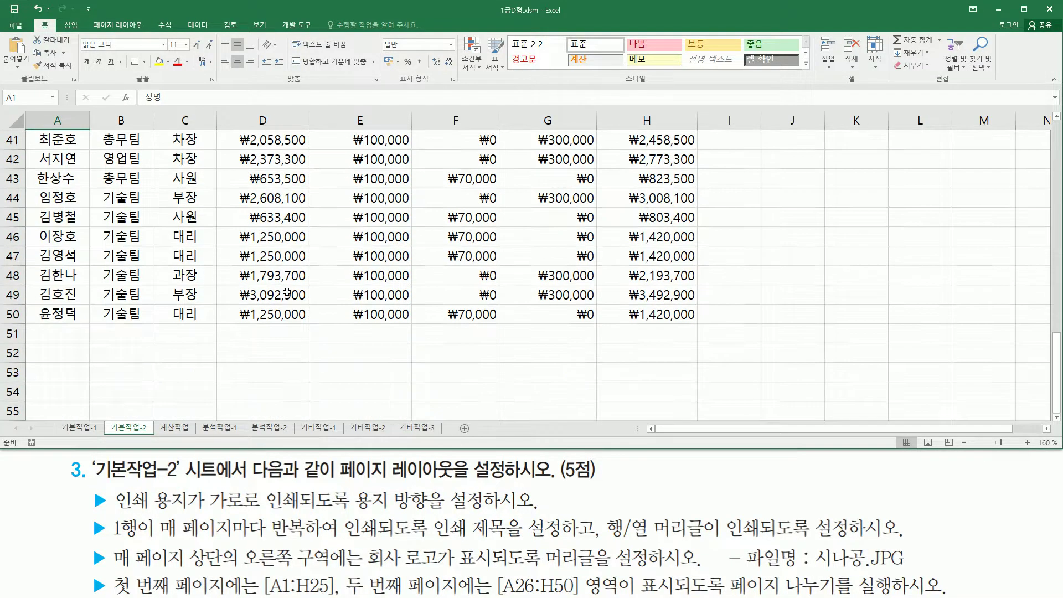
pyautogui.scroll(13, 288, 293)
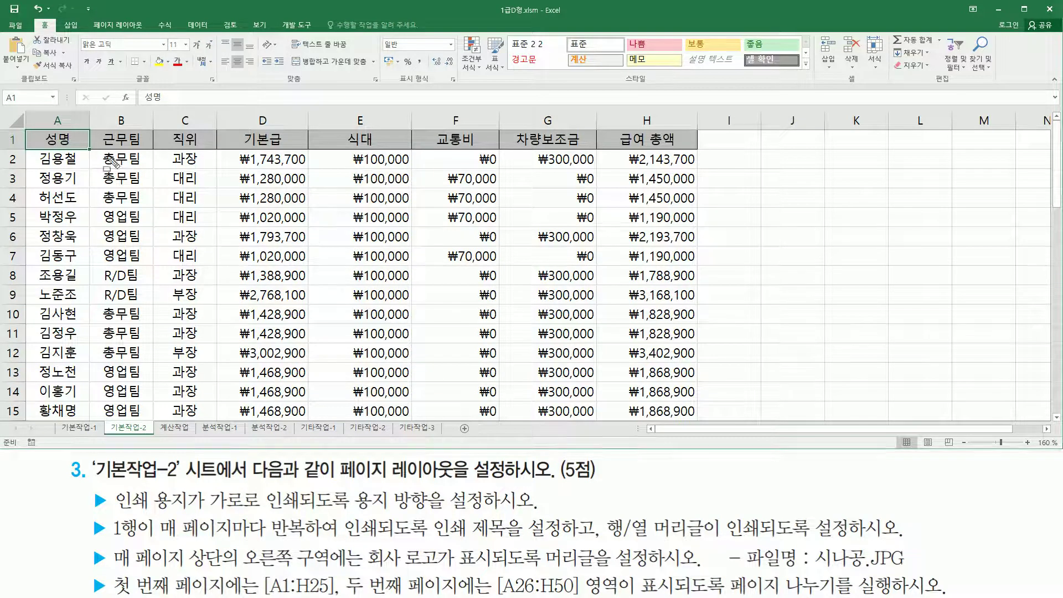
pyautogui.click(112, 26)
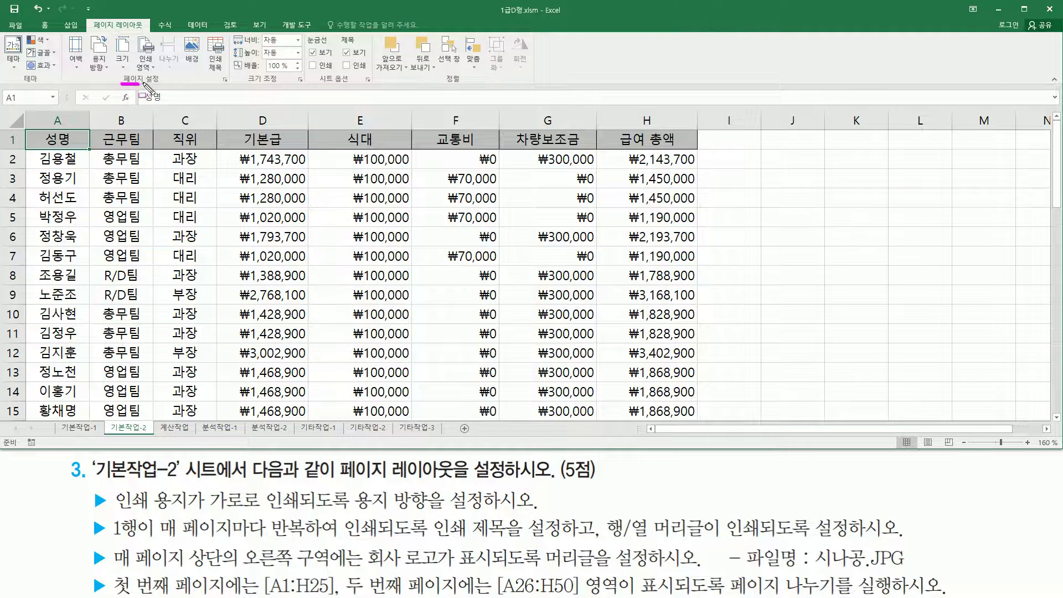
pyautogui.click(225, 79)
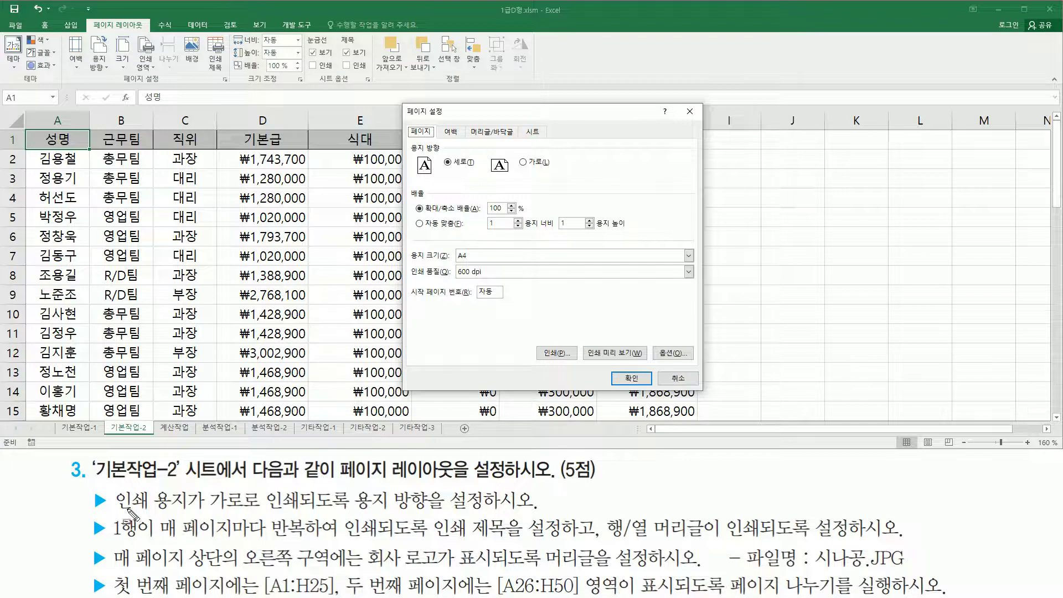
pyautogui.moveTo(110, 522)
pyautogui.mouseDown()
pyautogui.moveTo(116, 511)
pyautogui.moveTo(194, 509)
pyautogui.moveTo(220, 496)
pyautogui.moveTo(207, 488)
pyautogui.moveTo(245, 499)
pyautogui.moveTo(245, 510)
pyautogui.moveTo(481, 512)
pyautogui.mouseUp()
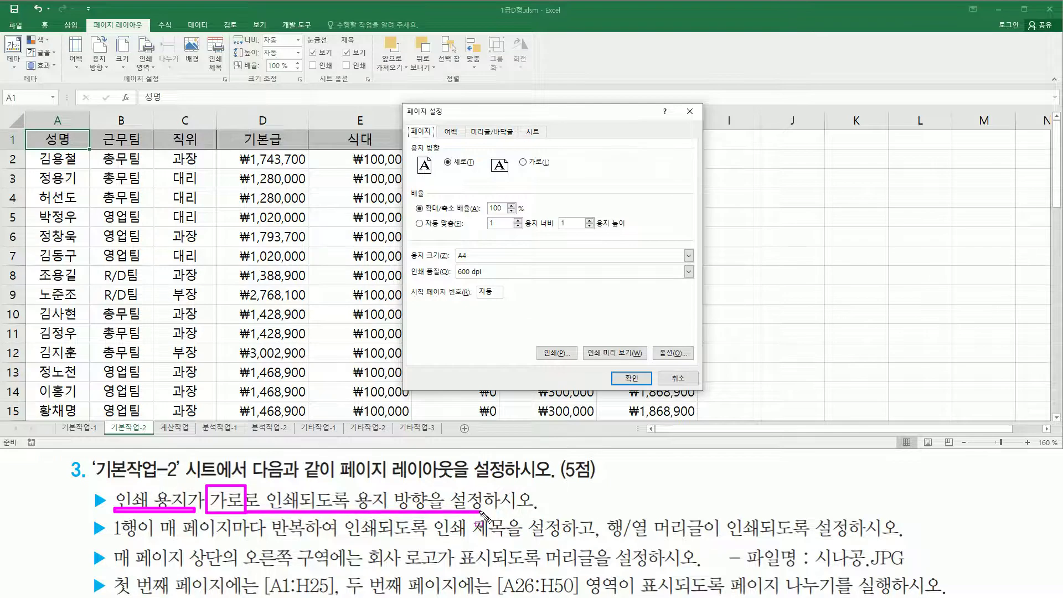
pyautogui.moveTo(410, 143)
pyautogui.mouseDown()
pyautogui.moveTo(526, 153)
pyautogui.moveTo(557, 173)
pyautogui.mouseUp()
pyautogui.press('Escape')
pyautogui.click(523, 162)
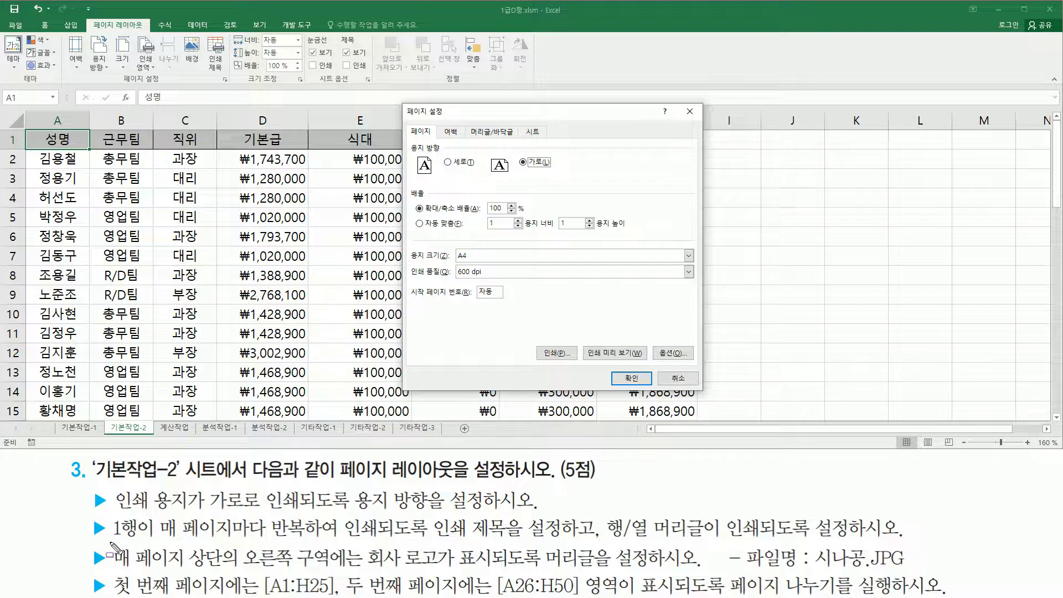
# Set row 1 ($1:$1) as the print title row that repeats on every page of the 기본작업-2 sheet
pyautogui.moveTo(109, 538); pyautogui.dragTo(566, 542)
pyautogui.moveTo(596, 507); pyautogui.dragTo(597, 546)
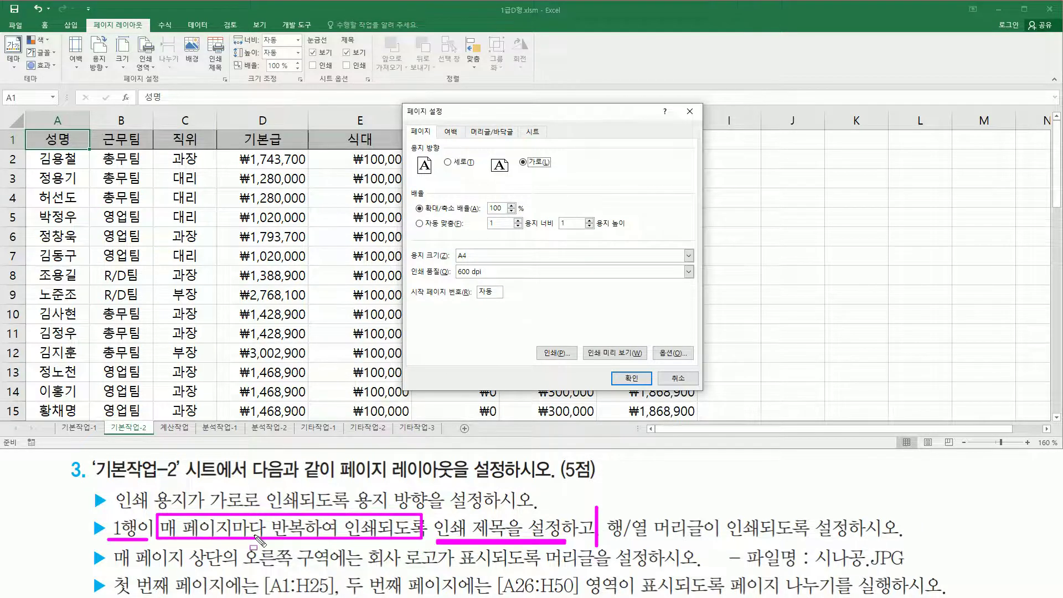
pyautogui.moveTo(27, 127)
pyautogui.mouseDown()
pyautogui.moveTo(41, 143)
pyautogui.moveTo(406, 155)
pyautogui.mouseUp()
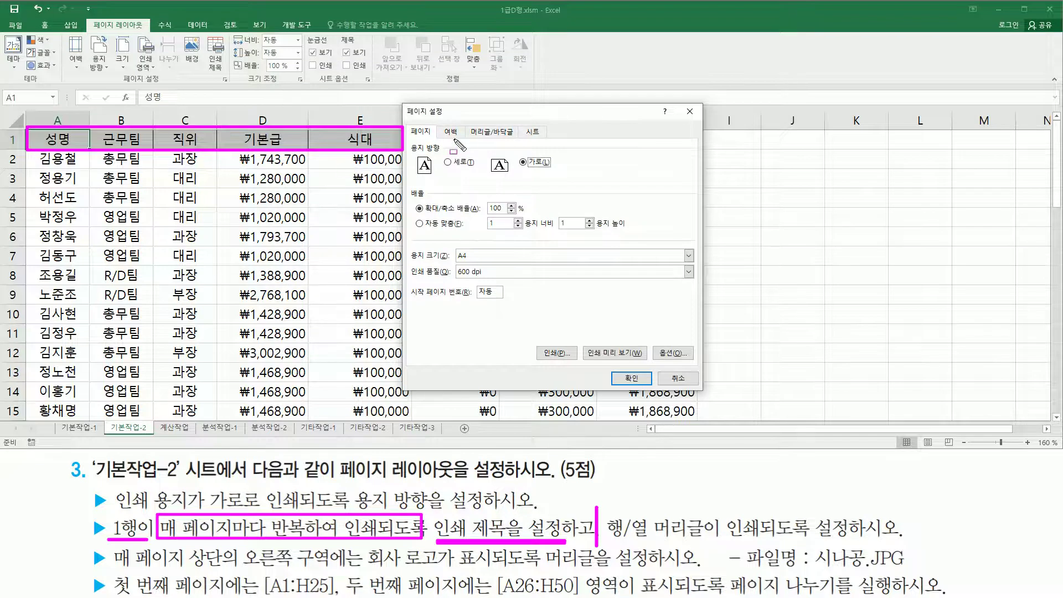
pyautogui.moveTo(520, 122); pyautogui.dragTo(551, 140)
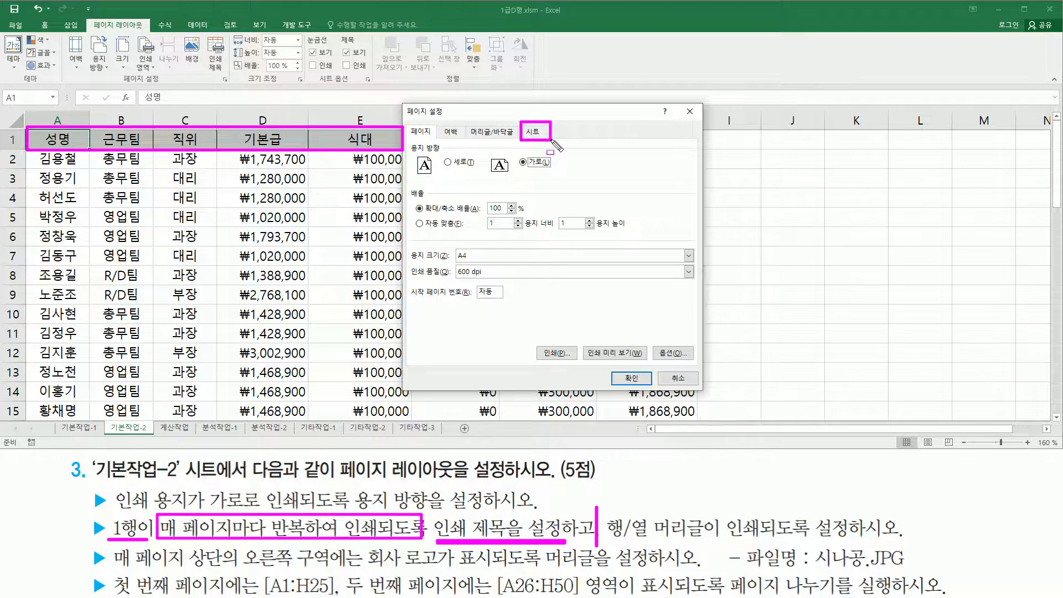
pyautogui.click(533, 132)
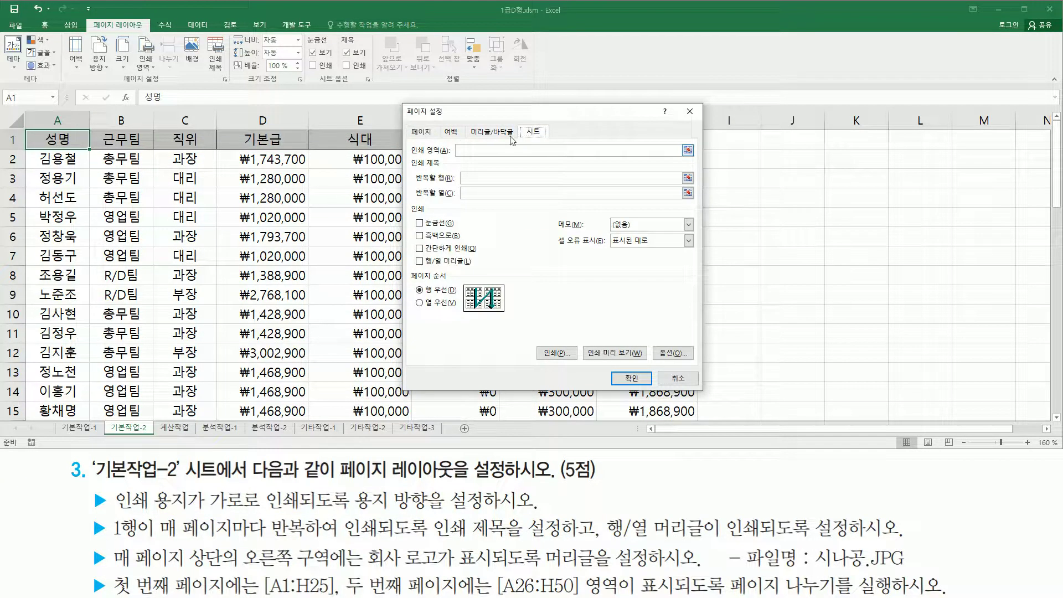
pyautogui.moveTo(404, 156)
pyautogui.mouseDown()
pyautogui.moveTo(446, 169)
pyautogui.moveTo(471, 205)
pyautogui.moveTo(699, 203)
pyautogui.mouseUp()
pyautogui.click(480, 178)
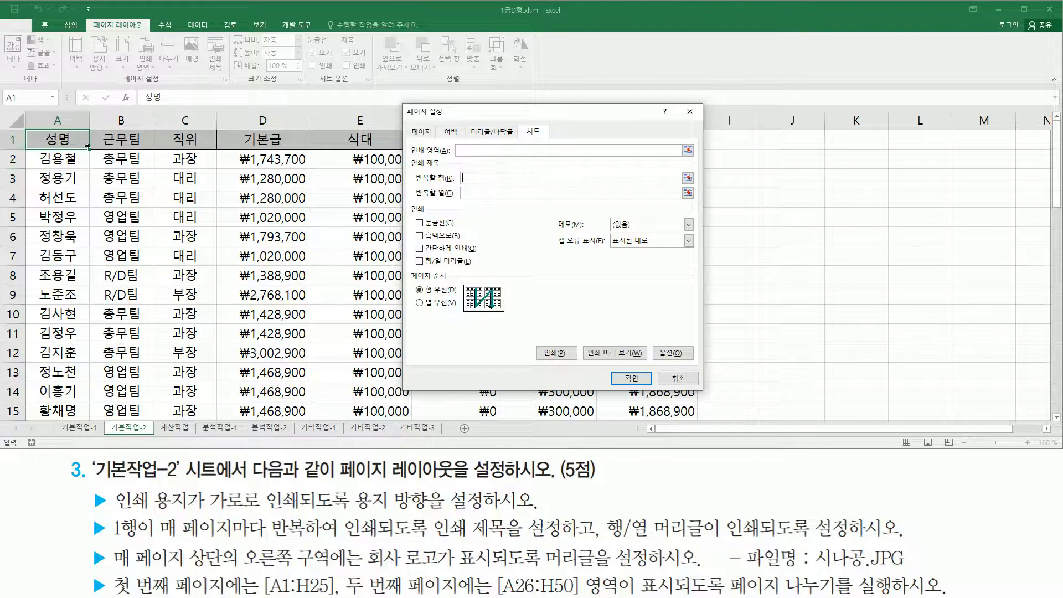
pyautogui.click(44, 140)
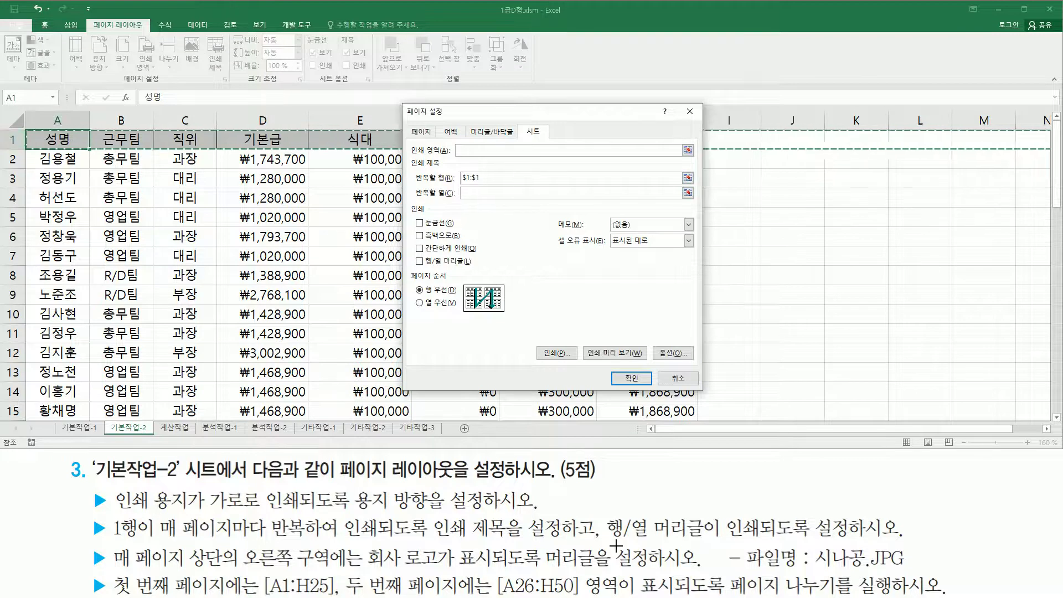
# Turn on printing of the row and column headings (행/열 머리글) in the page setup
pyautogui.moveTo(600, 507); pyautogui.dragTo(599, 540)
pyautogui.moveTo(610, 540); pyautogui.dragTo(910, 544)
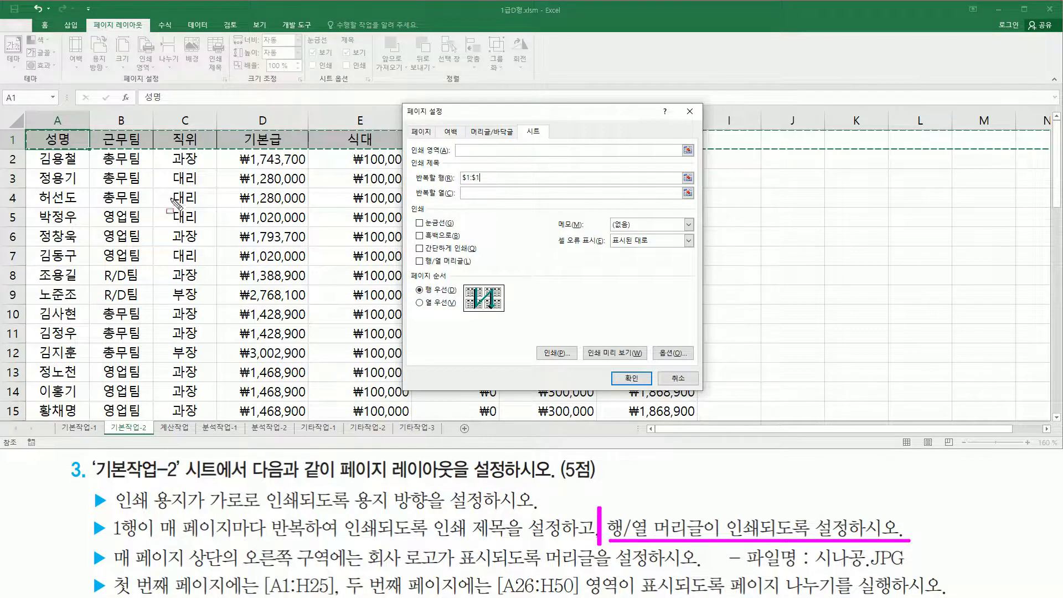
pyautogui.moveTo(37, 109); pyautogui.dragTo(403, 128)
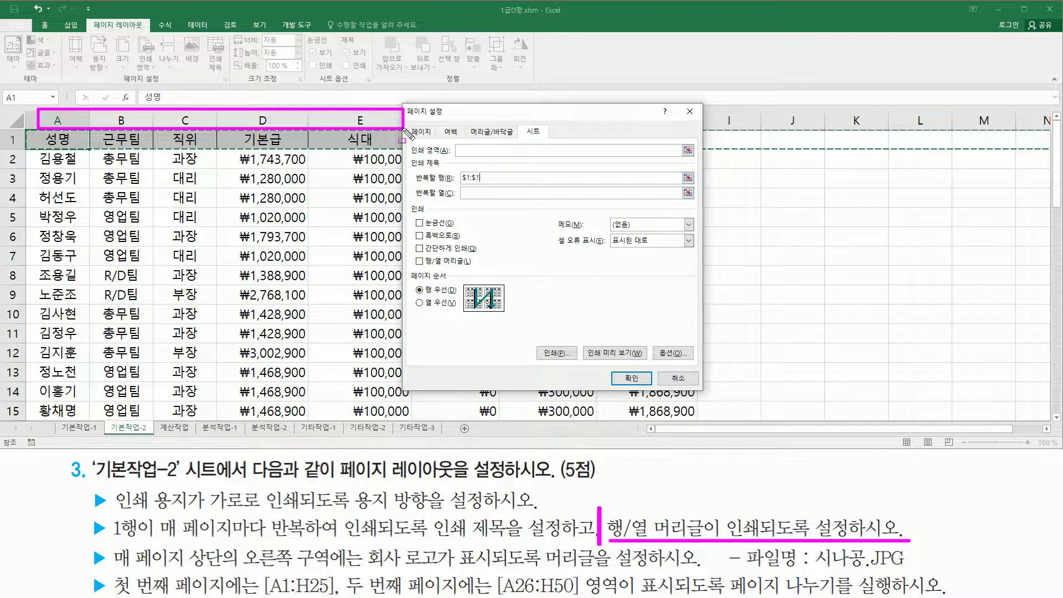
pyautogui.moveTo(4, 131); pyautogui.dragTo(23, 410)
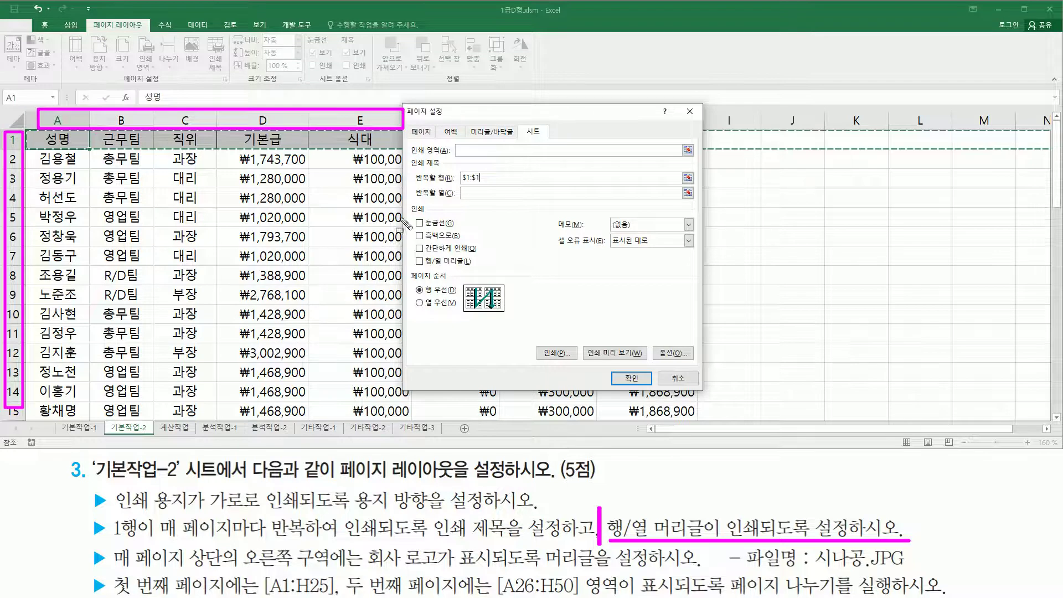
pyautogui.moveTo(404, 198)
pyautogui.mouseDown()
pyautogui.moveTo(436, 278)
pyautogui.moveTo(702, 269)
pyautogui.mouseUp()
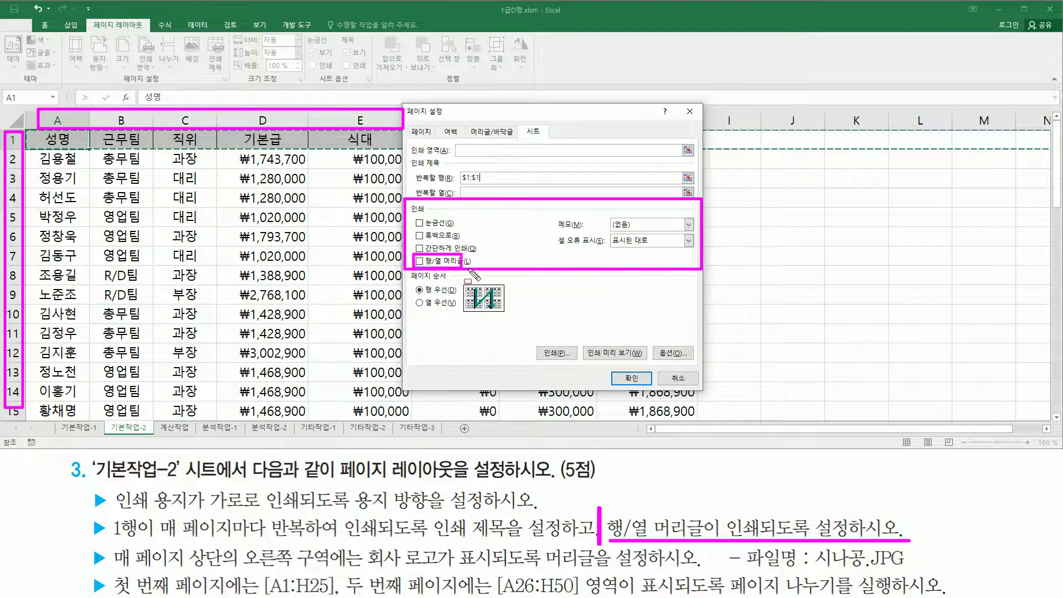
pyautogui.press('Escape')
pyautogui.click(421, 262)
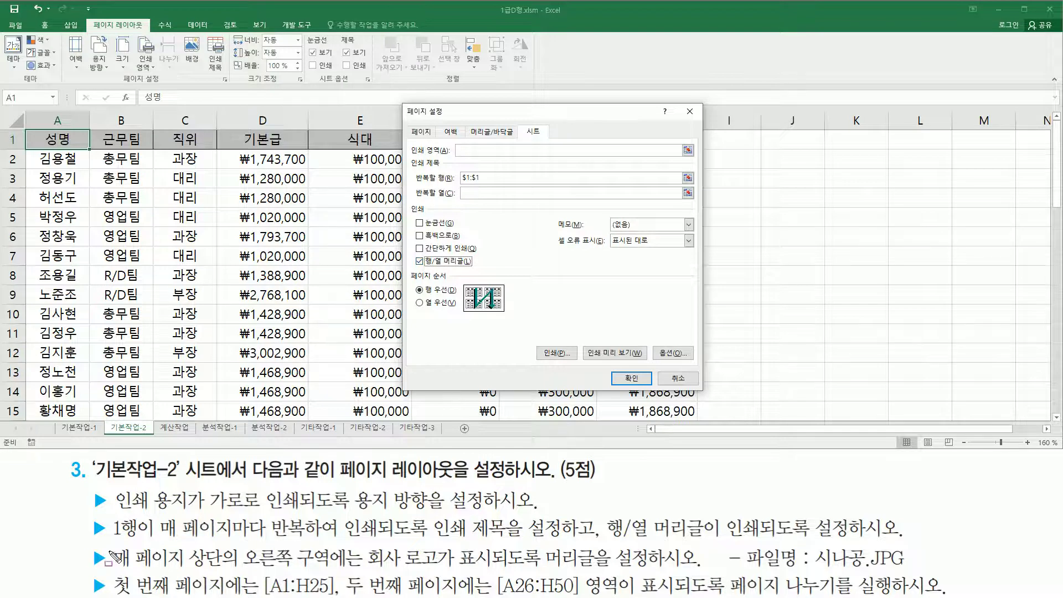
# Open the custom header editor (머리글 편집) for the 기본작업-2 sheet
pyautogui.moveTo(110, 572); pyautogui.dragTo(518, 574)
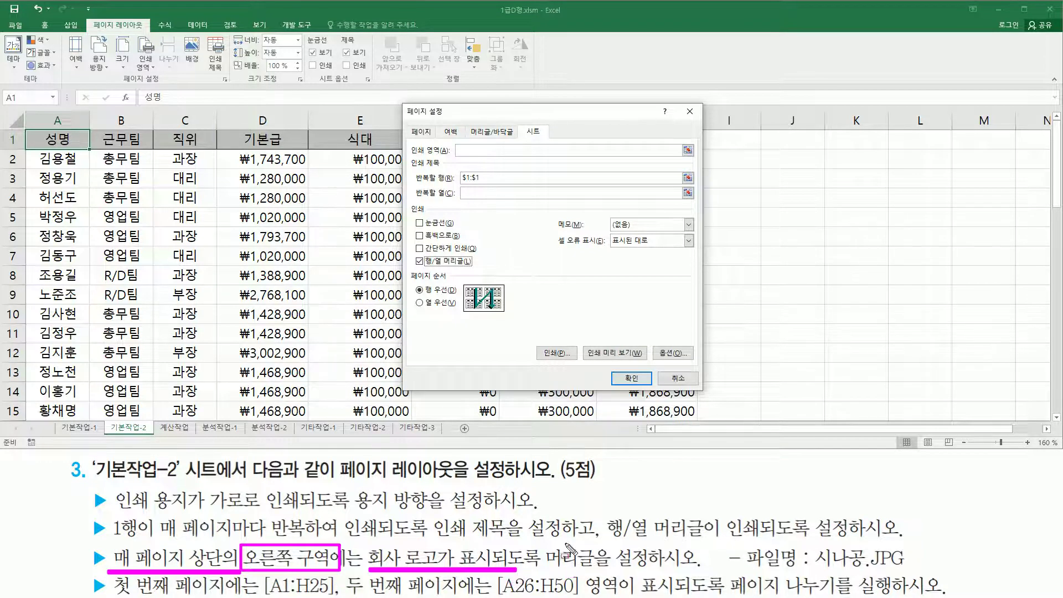
pyautogui.moveTo(547, 546); pyautogui.dragTo(605, 566)
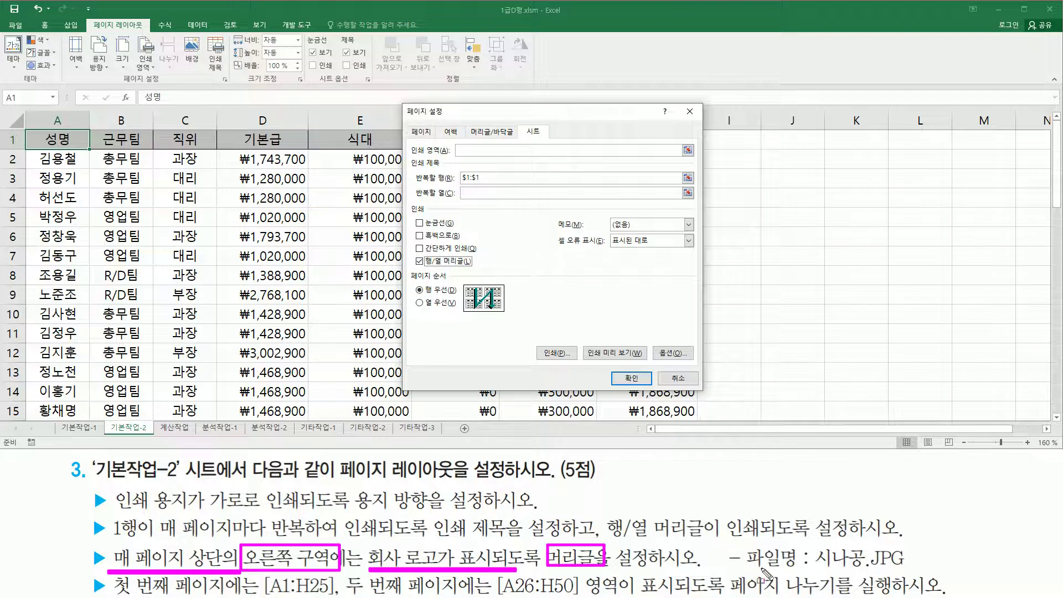
pyautogui.moveTo(747, 570); pyautogui.dragTo(916, 571)
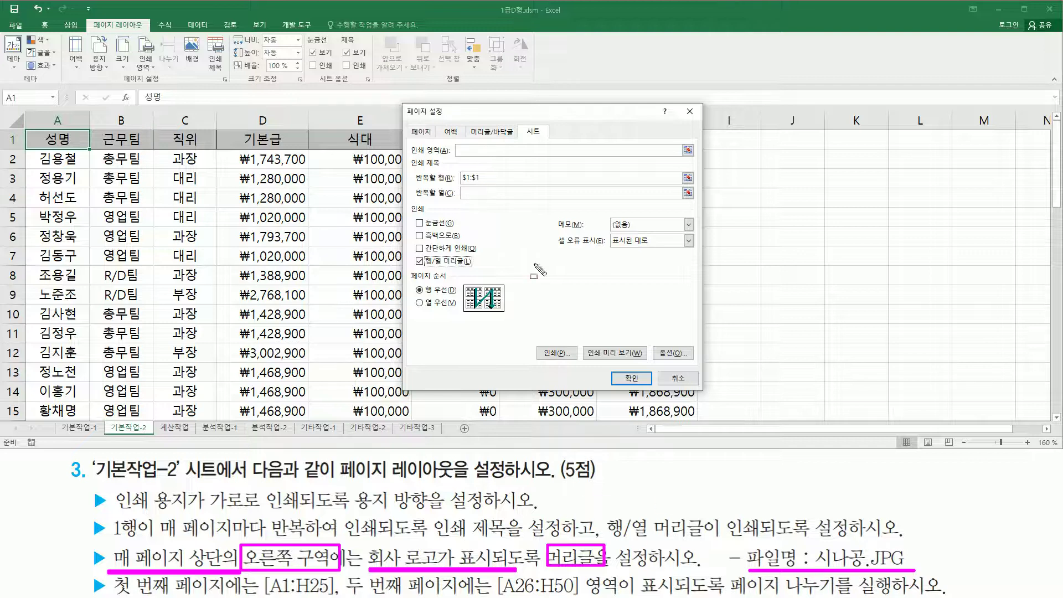
pyautogui.moveTo(467, 123); pyautogui.dragTo(518, 138)
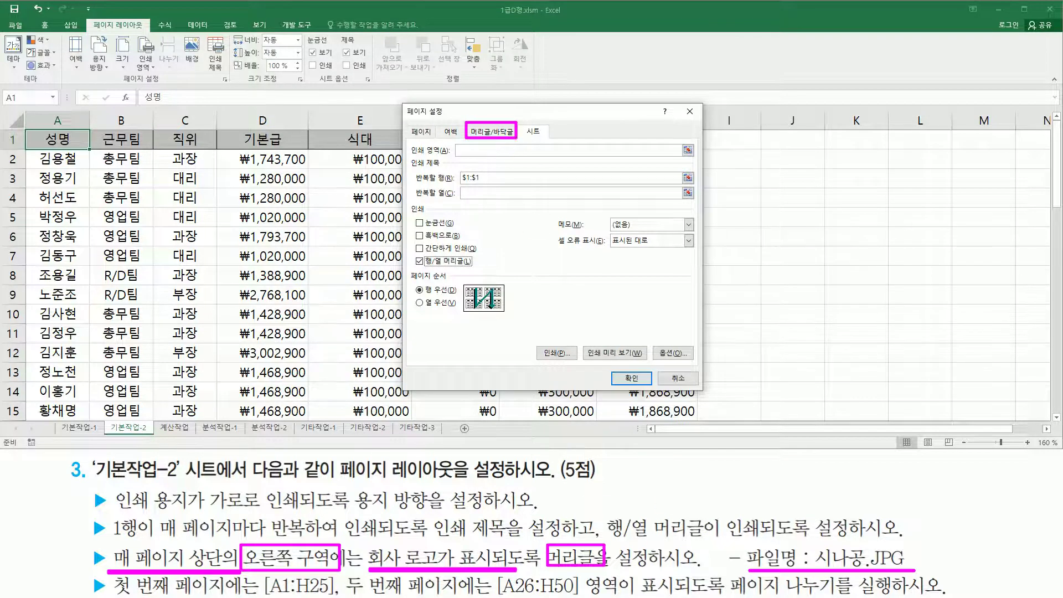
pyautogui.click(509, 133)
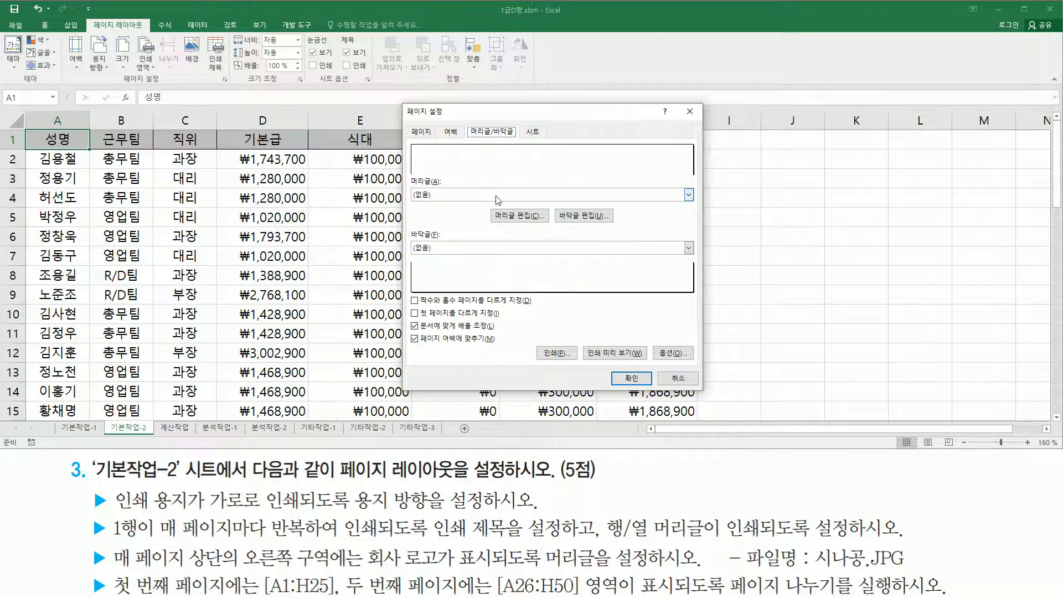
pyautogui.moveTo(486, 203); pyautogui.dragTo(551, 227)
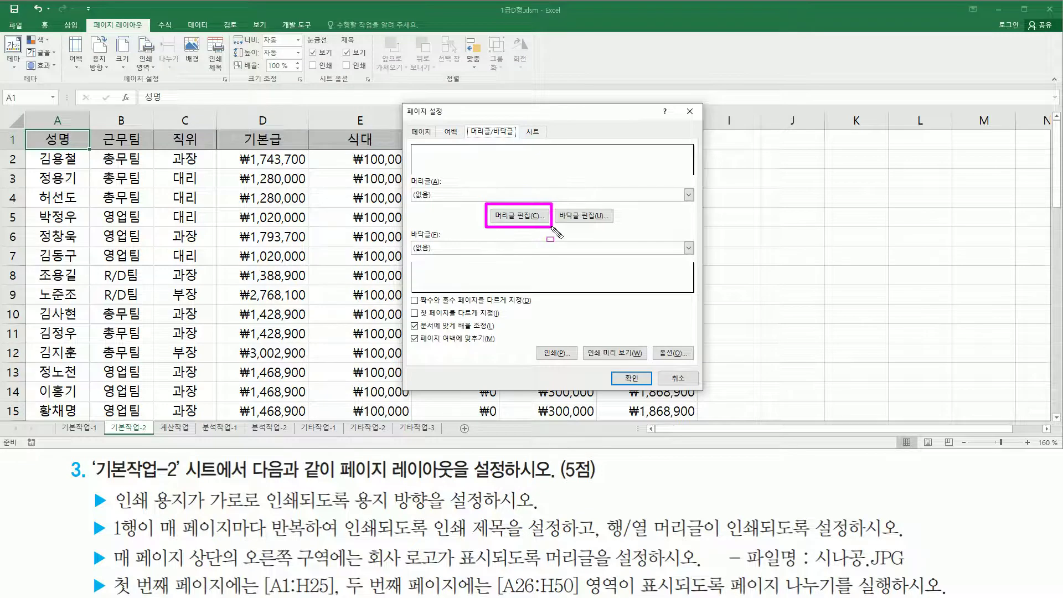
pyautogui.click(518, 215)
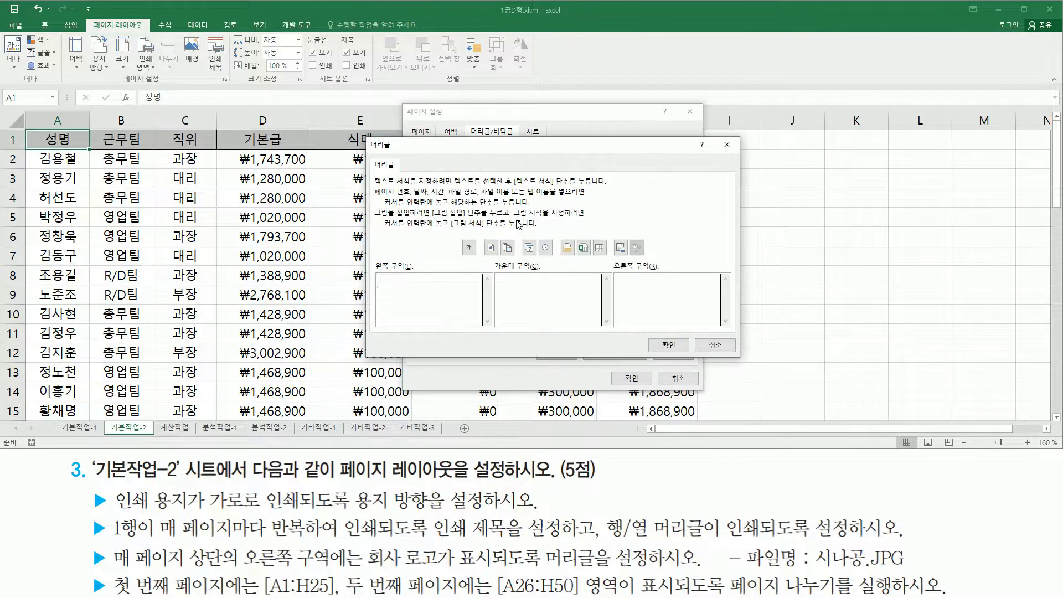
# Start inserting a picture from a local file into the right section (오른쪽 구역) of the header
pyautogui.moveTo(372, 252); pyautogui.dragTo(447, 326)
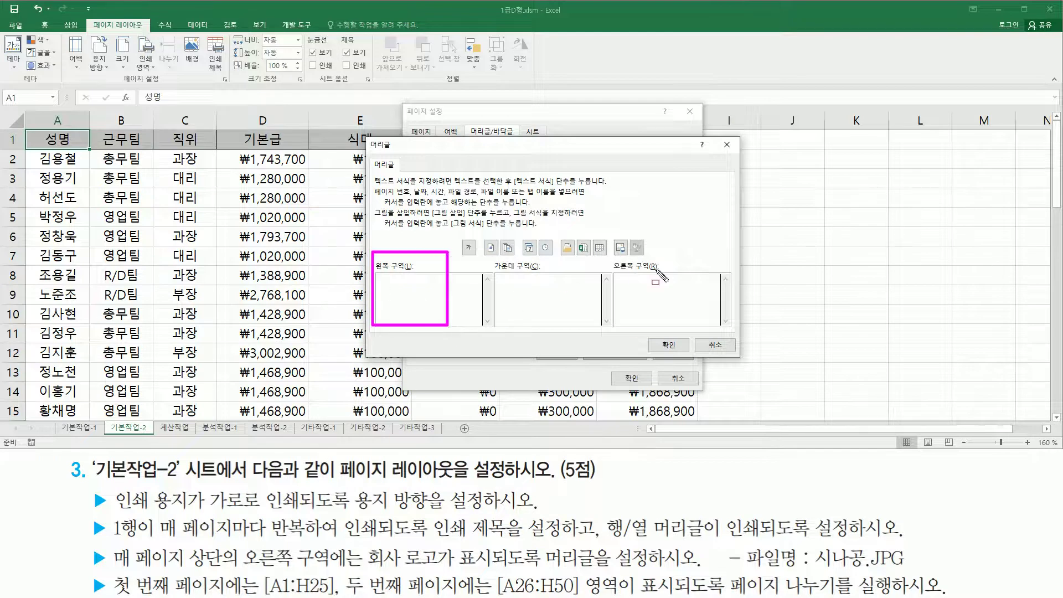
pyautogui.moveTo(615, 256); pyautogui.dragTo(706, 322)
pyautogui.moveTo(496, 258); pyautogui.dragTo(585, 323)
pyautogui.moveTo(240, 571)
pyautogui.mouseDown()
pyautogui.moveTo(341, 571)
pyautogui.moveTo(330, 545)
pyautogui.mouseUp()
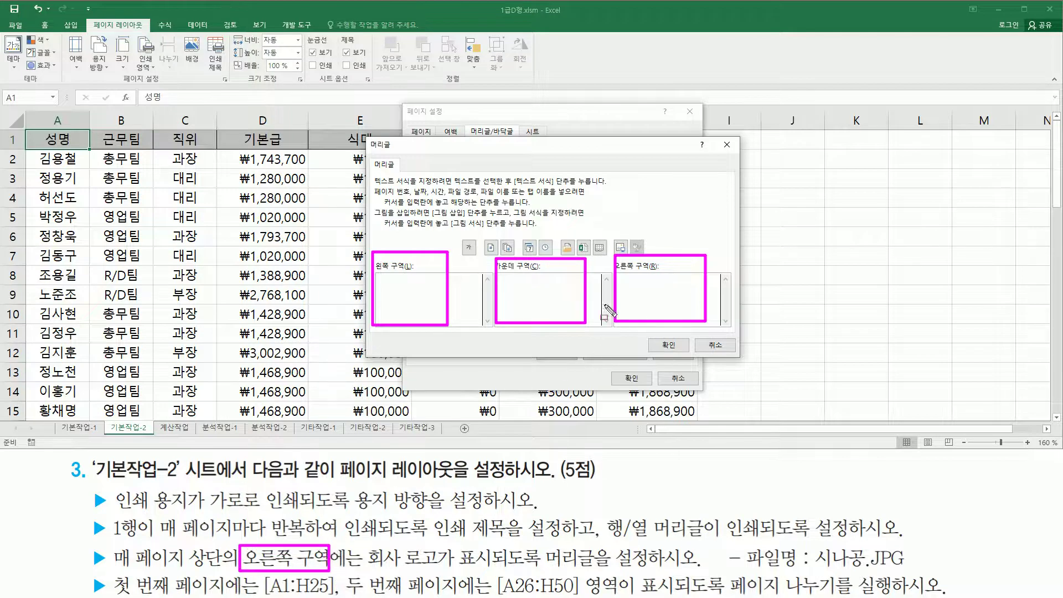
pyautogui.press('Escape')
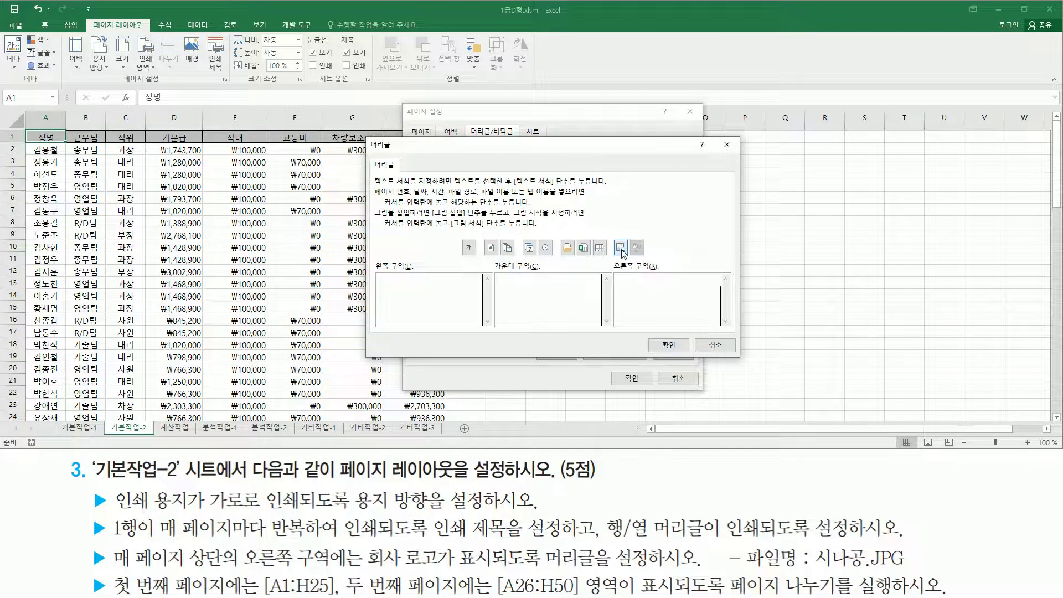
pyautogui.moveTo(608, 231); pyautogui.dragTo(631, 258)
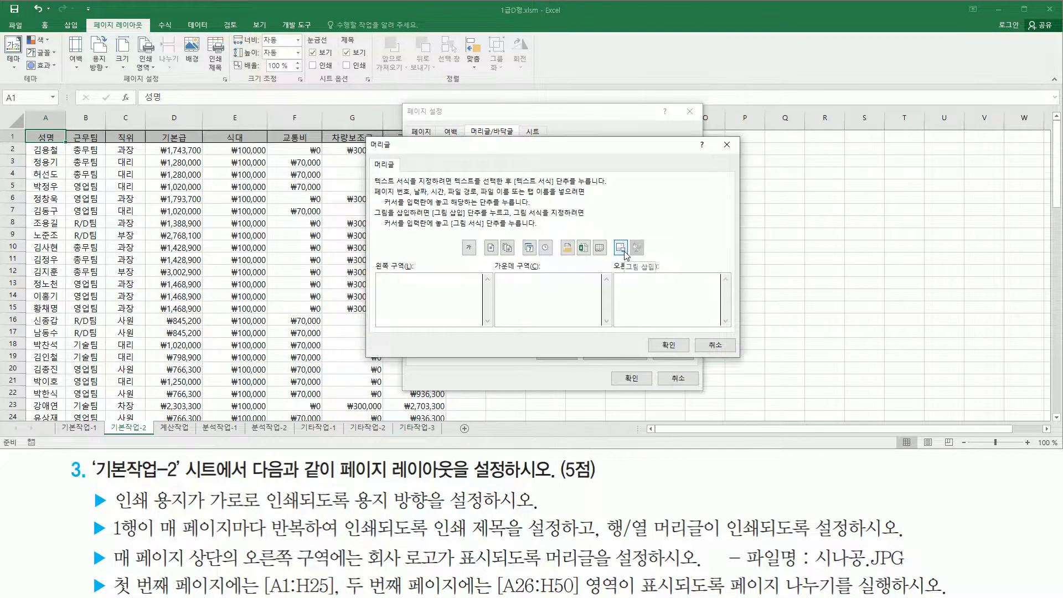
pyautogui.click(625, 252)
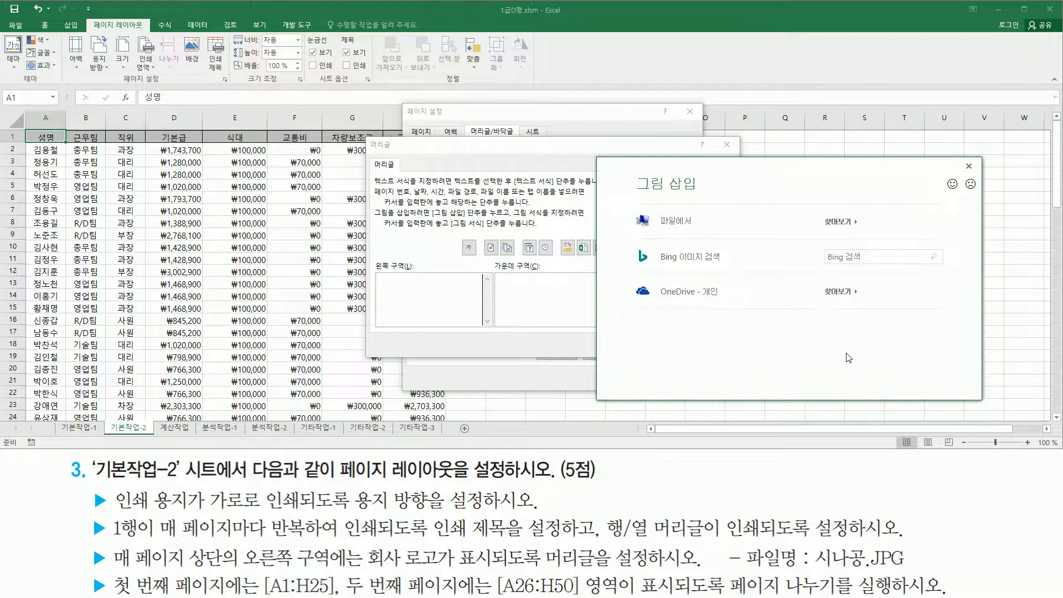
pyautogui.moveTo(650, 208); pyautogui.dragTo(698, 231)
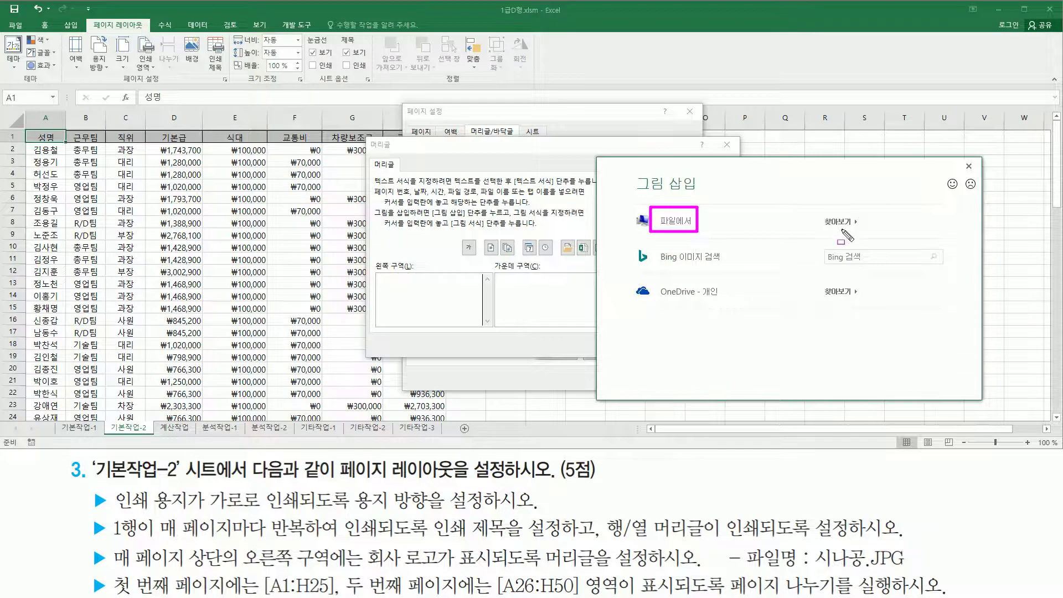
pyautogui.moveTo(819, 209); pyautogui.dragTo(872, 235)
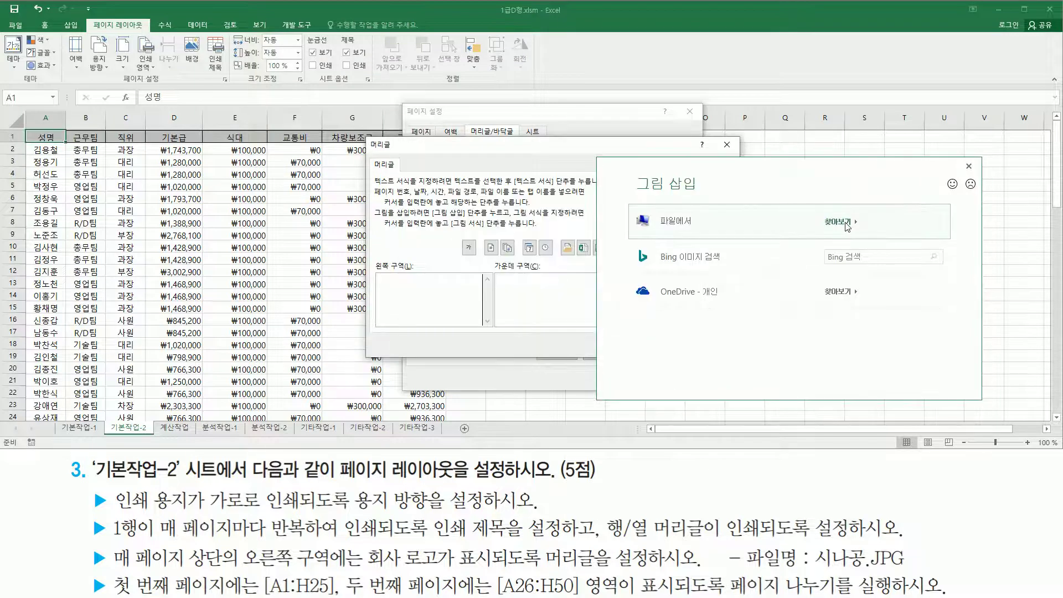
pyautogui.click(841, 223)
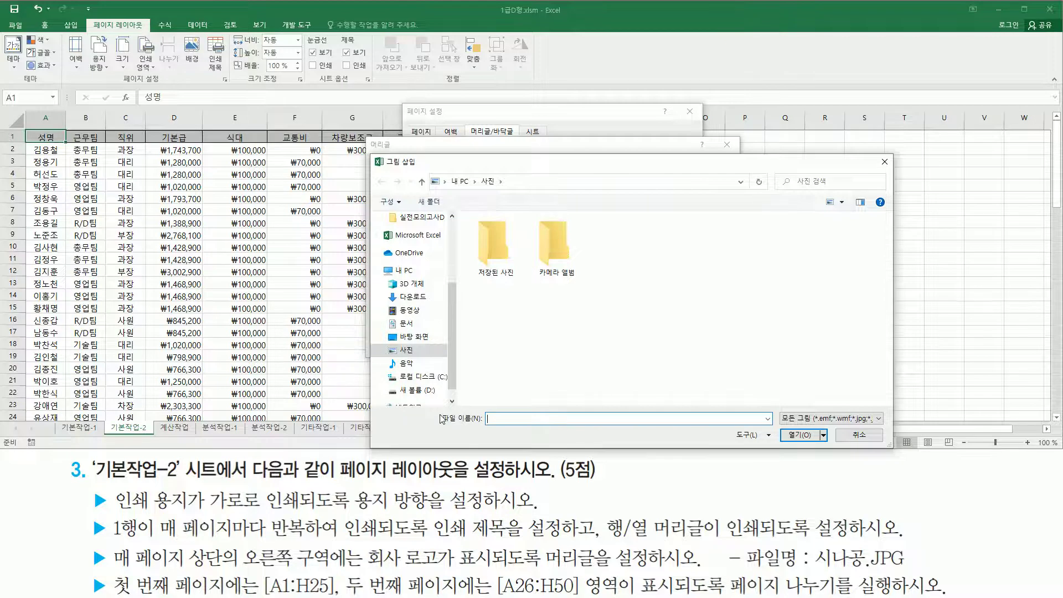
# Insert the logo file 시나공.JPG from C:\길벗컴활1급\01 엑셀\04 실전모의고사 as the header picture
pyautogui.click(420, 376)
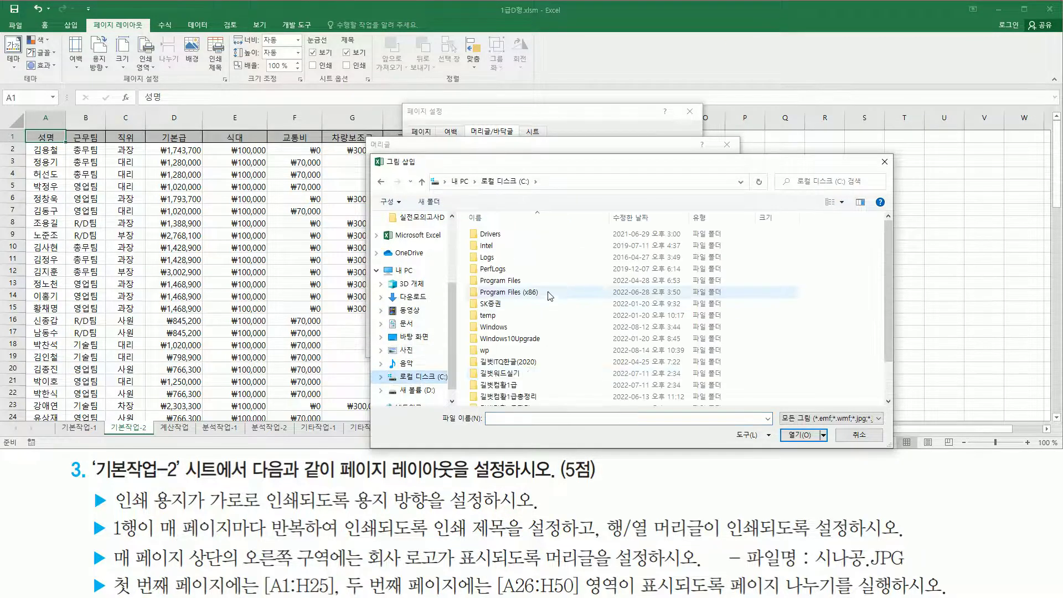
pyautogui.doubleClick(521, 387)
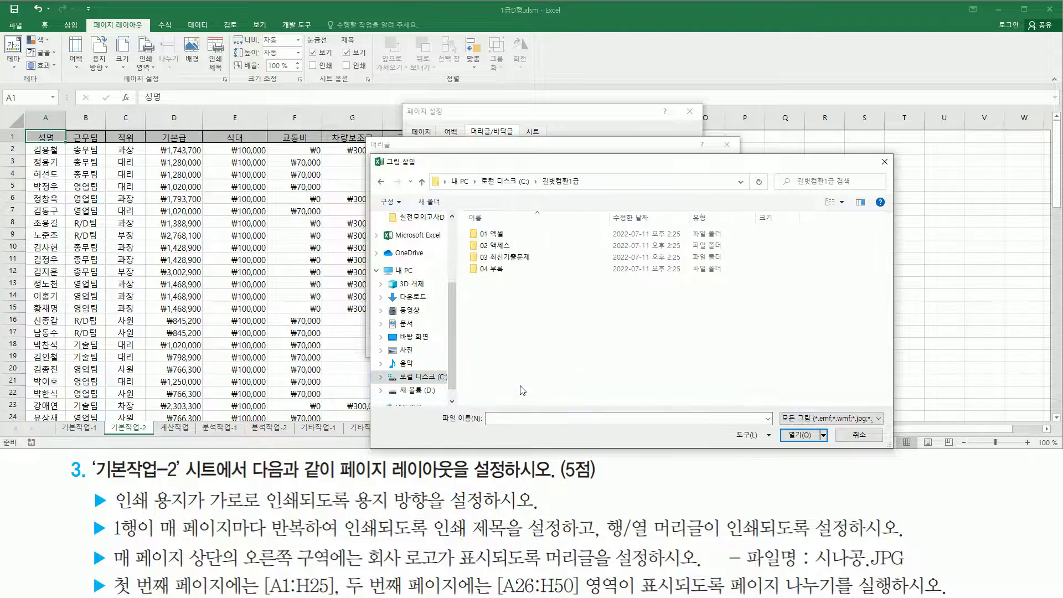
pyautogui.doubleClick(515, 234)
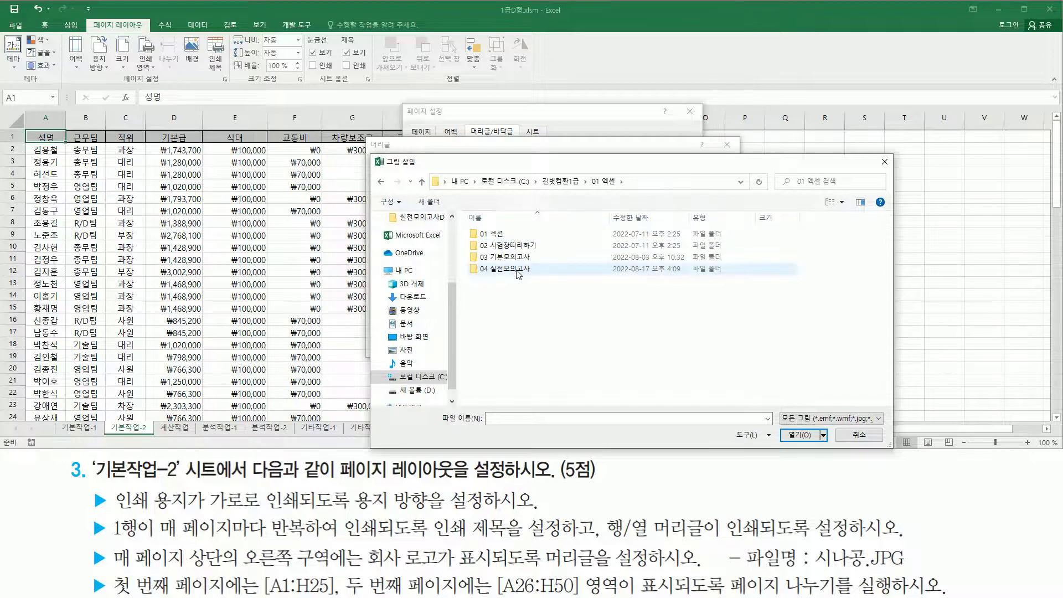
pyautogui.doubleClick(517, 269)
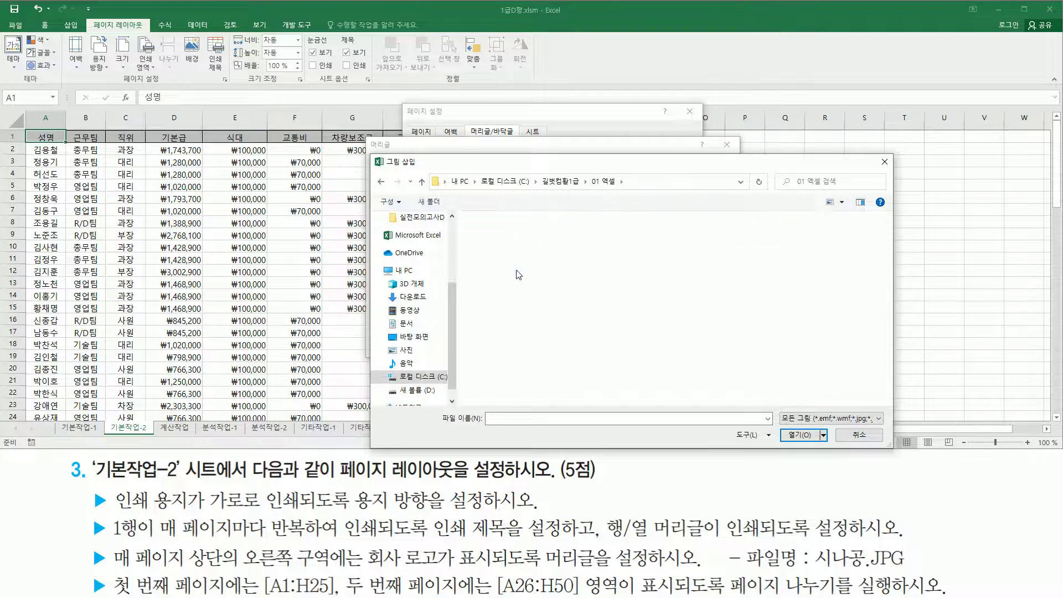
pyautogui.click(505, 252)
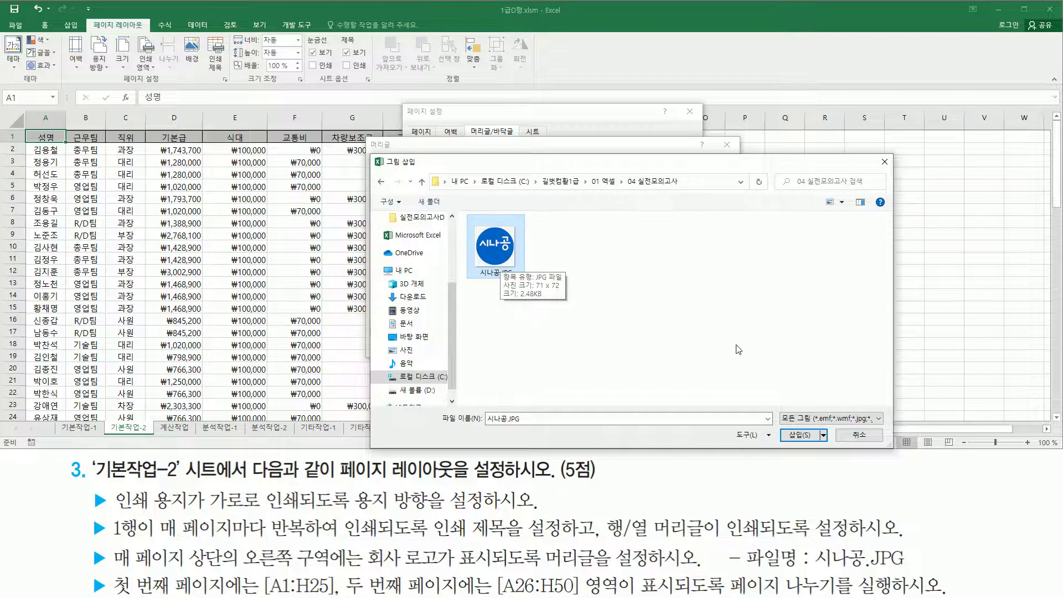
pyautogui.click(801, 435)
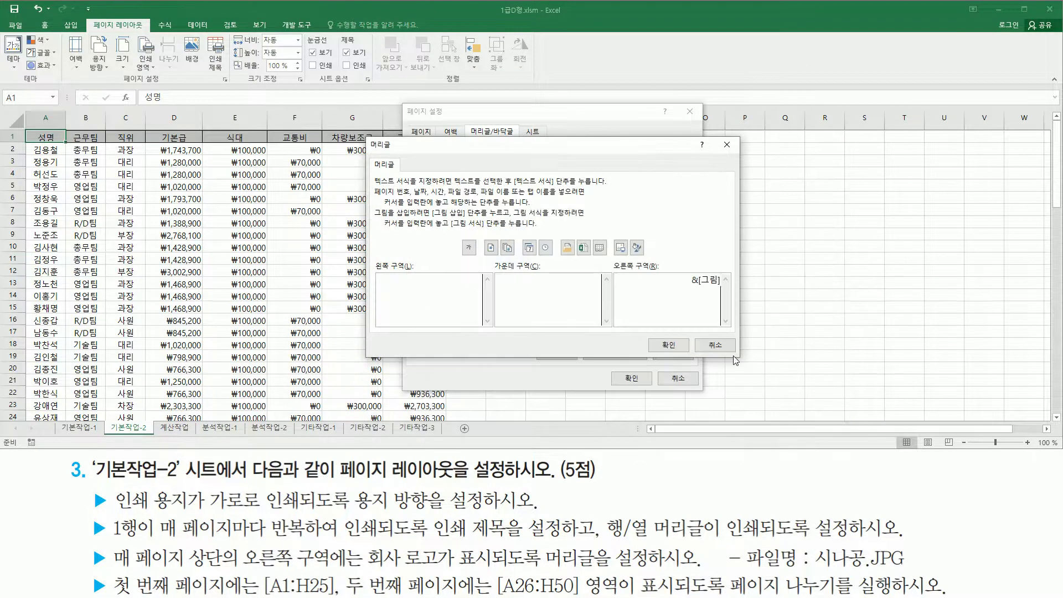
# Accept the custom header with the &[그림] picture code and check the logo in the page setup's header preview
pyautogui.hotkey('ctrl', '2')
pyautogui.moveTo(687, 290); pyautogui.dragTo(725, 290)
pyautogui.moveTo(651, 333); pyautogui.dragTo(687, 359)
pyautogui.press('Escape')
pyautogui.click(668, 346)
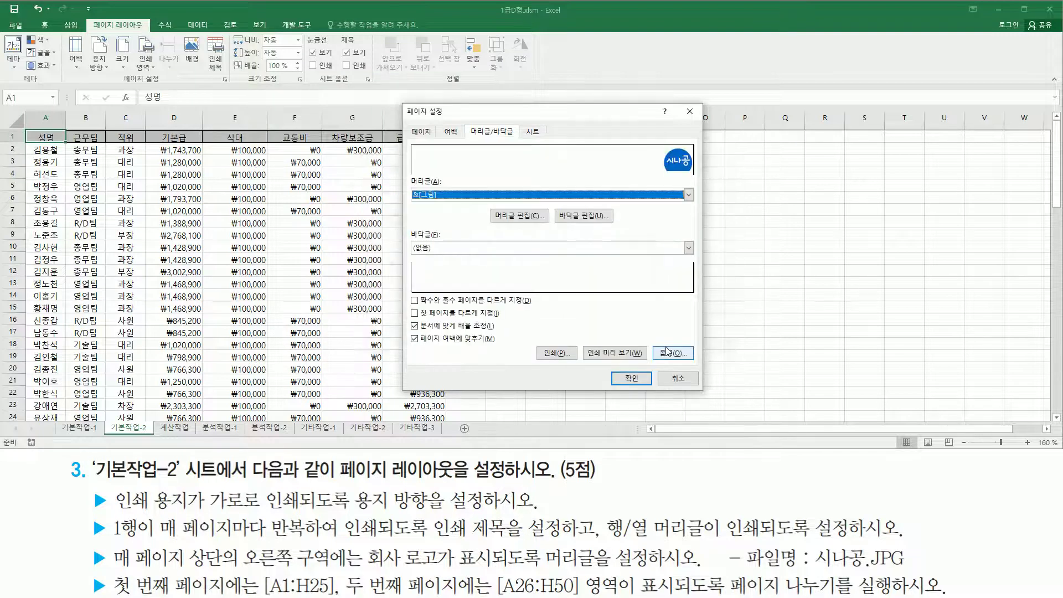
pyautogui.hotkey('ctrl', '2')
pyautogui.moveTo(406, 147)
pyautogui.mouseDown()
pyautogui.moveTo(488, 171)
pyautogui.moveTo(700, 179)
pyautogui.mouseUp()
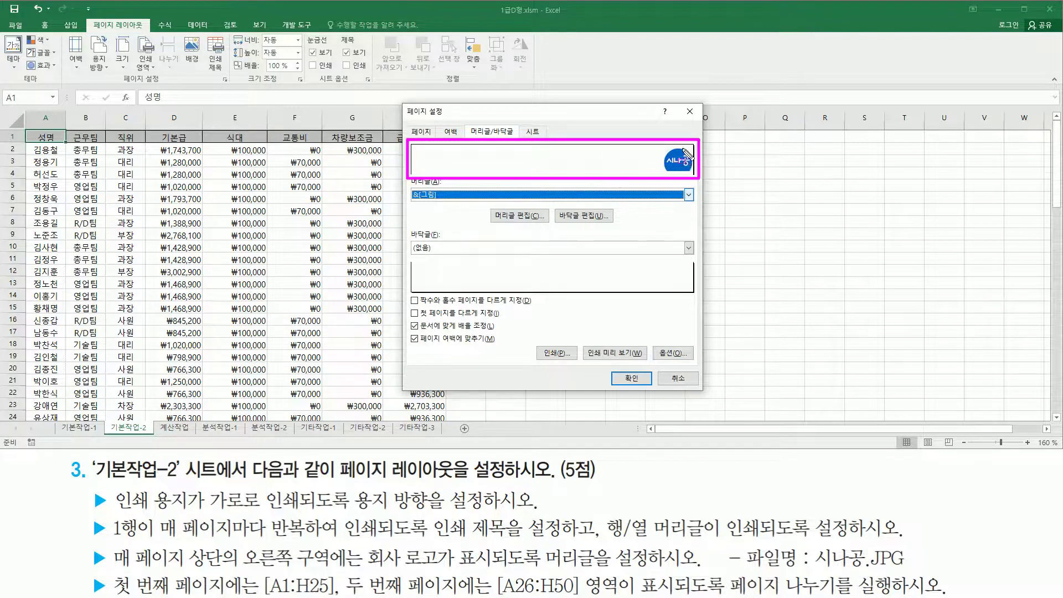
pyautogui.press('Escape')
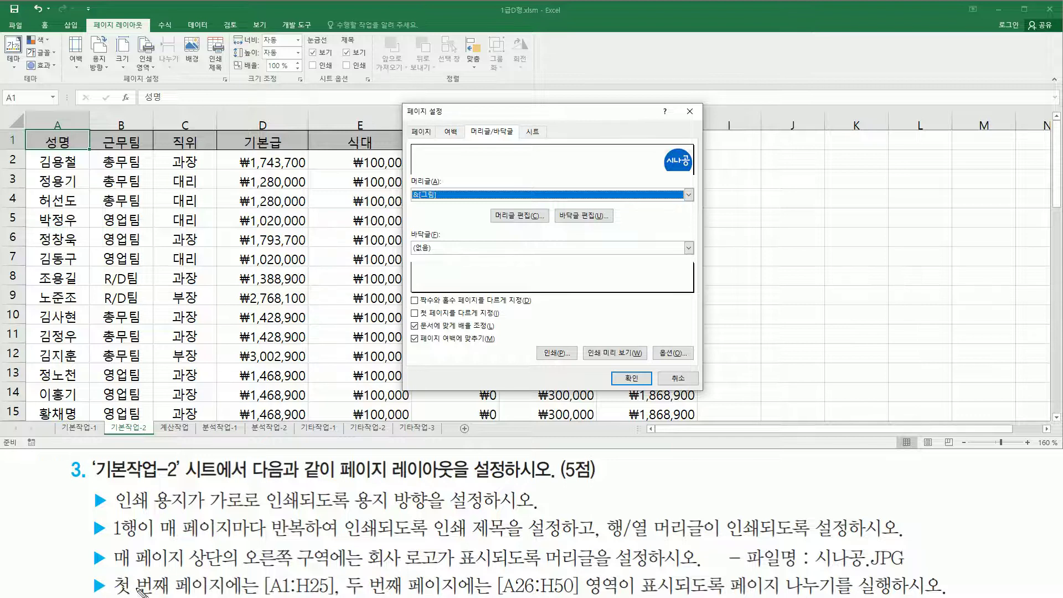
# Apply the page setup containing the right-section logo header to the 기본작업-2 sheet
pyautogui.moveTo(259, 570); pyautogui.dragTo(339, 596)
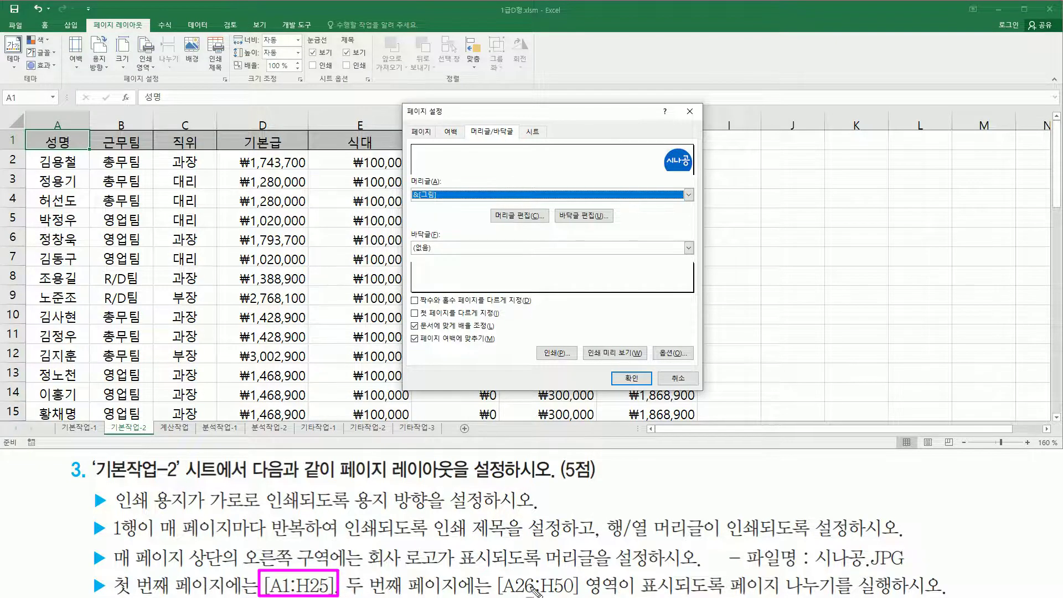
pyautogui.moveTo(494, 571)
pyautogui.mouseDown()
pyautogui.moveTo(506, 586)
pyautogui.moveTo(582, 596)
pyautogui.mouseUp()
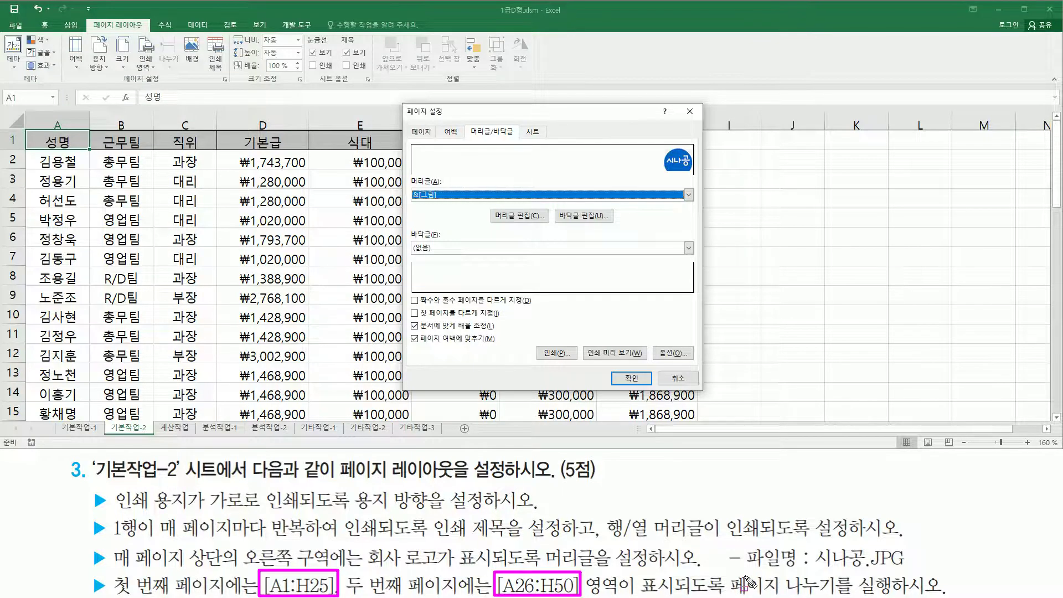
pyautogui.moveTo(730, 571); pyautogui.dragTo(837, 596)
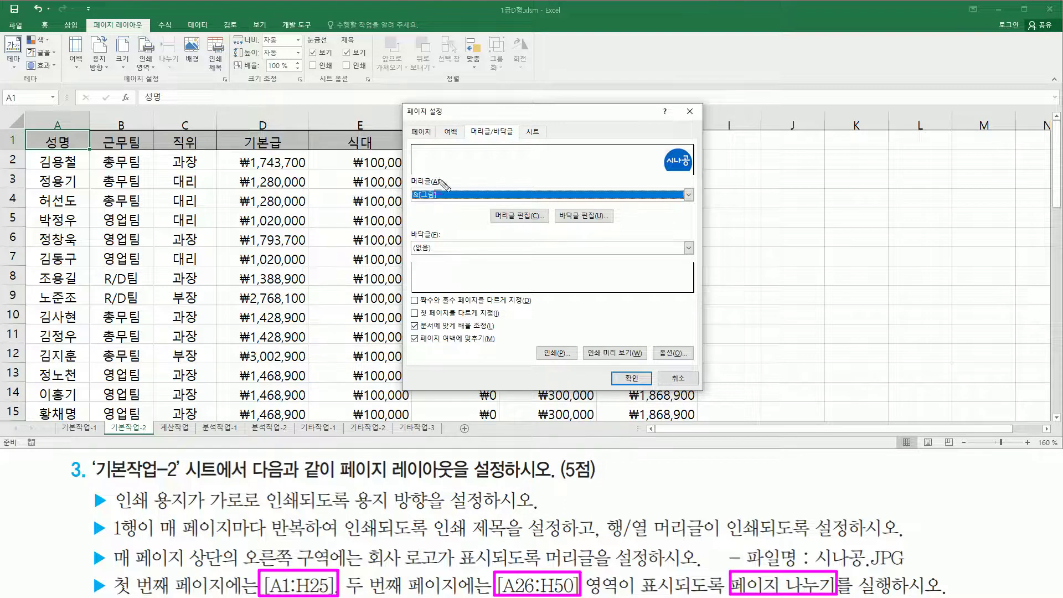
pyautogui.moveTo(397, 102)
pyautogui.mouseDown()
pyautogui.moveTo(424, 188)
pyautogui.moveTo(642, 364)
pyautogui.moveTo(709, 399)
pyautogui.mouseUp()
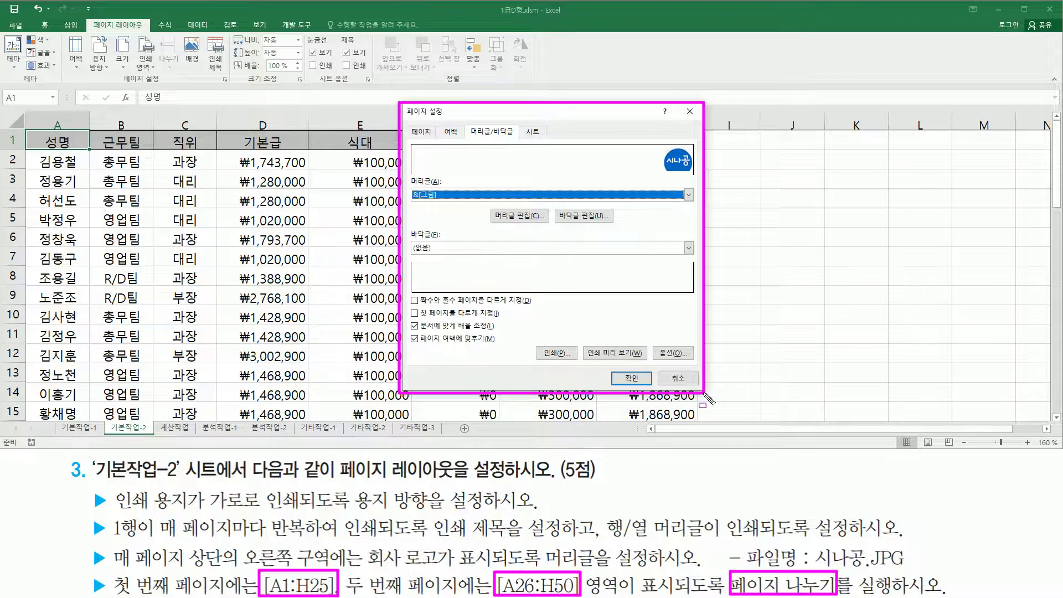
pyautogui.moveTo(616, 367); pyautogui.dragTo(634, 379)
pyautogui.click(632, 378)
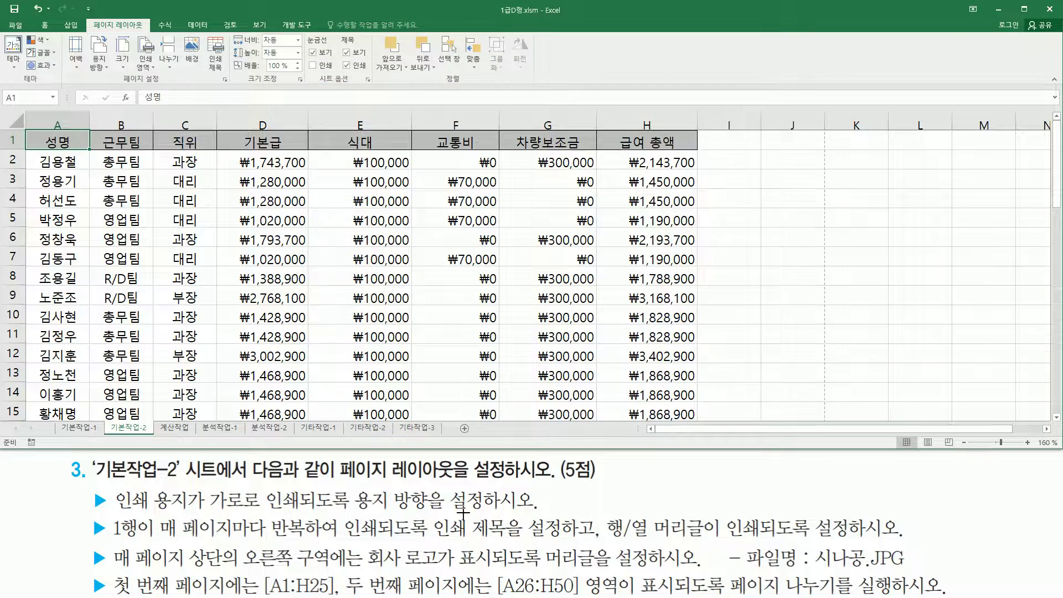
# Insert a page break (페이지 나누기 삽입) at cell A26 so the second page starts at row 26
pyautogui.moveTo(343, 569)
pyautogui.mouseDown()
pyautogui.moveTo(451, 595)
pyautogui.moveTo(537, 591)
pyautogui.mouseUp()
pyautogui.press('Escape')
pyautogui.scroll(-3, 67, 300)
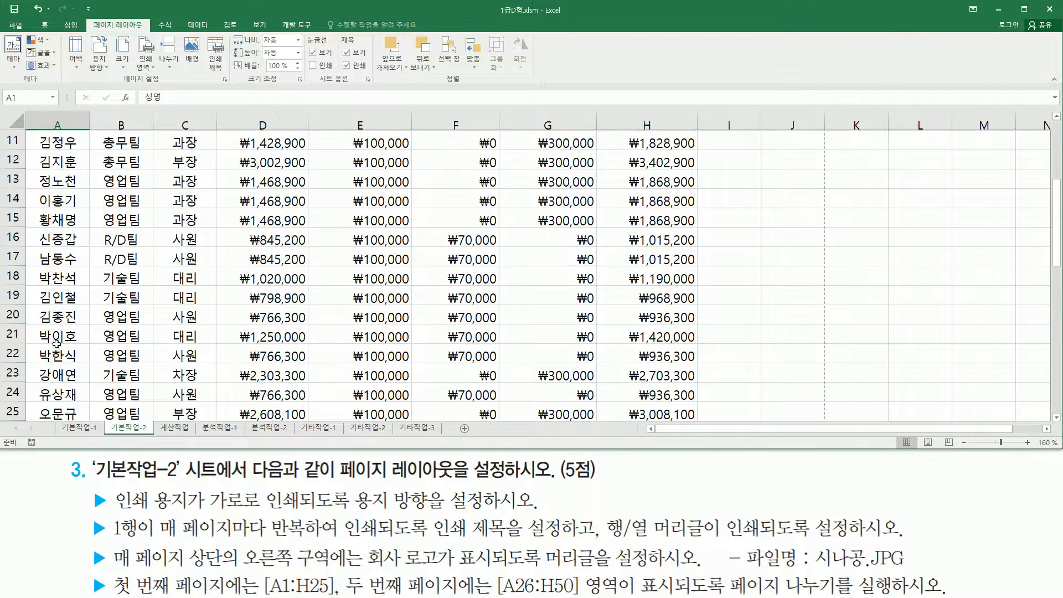
pyautogui.scroll(-3, 60, 350)
pyautogui.click(51, 240)
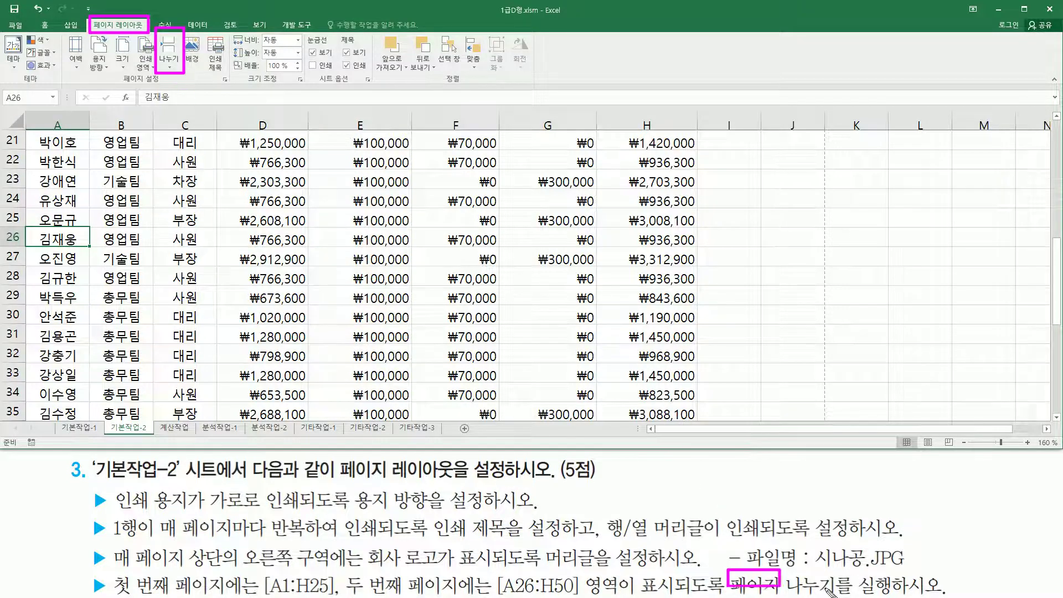
pyautogui.click(171, 66)
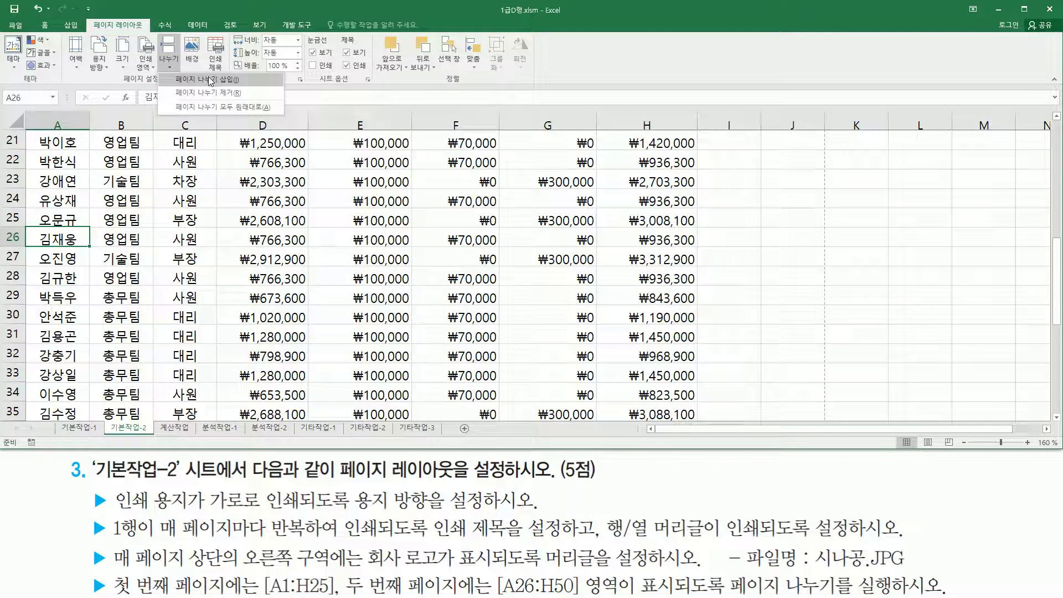
pyautogui.click(261, 80)
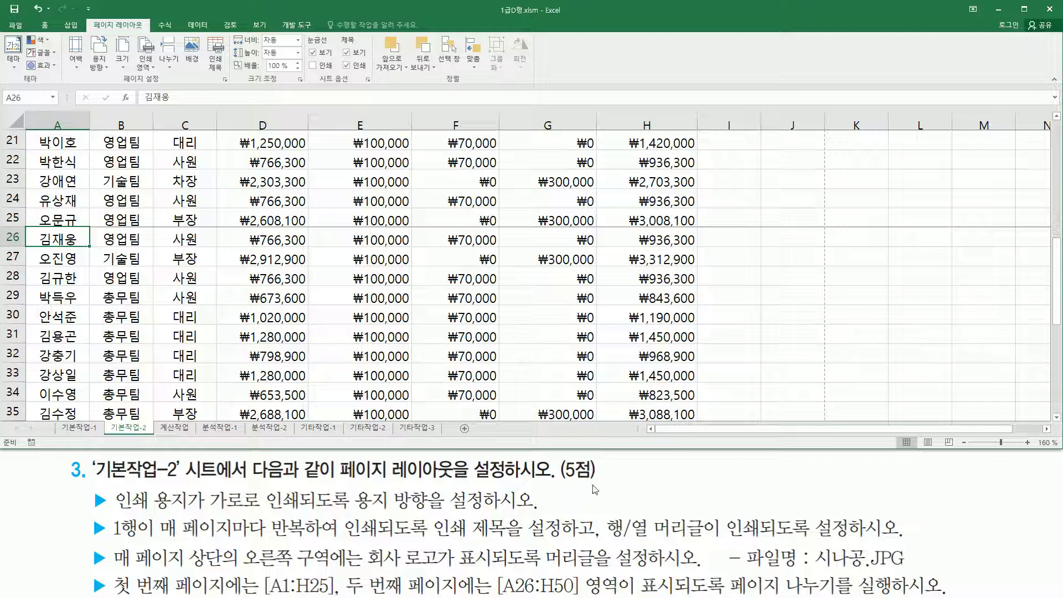
pyautogui.moveTo(343, 573)
pyautogui.mouseDown()
pyautogui.moveTo(357, 588)
pyautogui.moveTo(536, 595)
pyautogui.mouseUp()
pyautogui.moveTo(39, 229)
pyautogui.mouseDown()
pyautogui.moveTo(53, 247)
pyautogui.moveTo(76, 247)
pyautogui.mouseUp()
pyautogui.moveTo(90, 20)
pyautogui.mouseDown()
pyautogui.moveTo(145, 30)
pyautogui.moveTo(183, 71)
pyautogui.mouseUp()
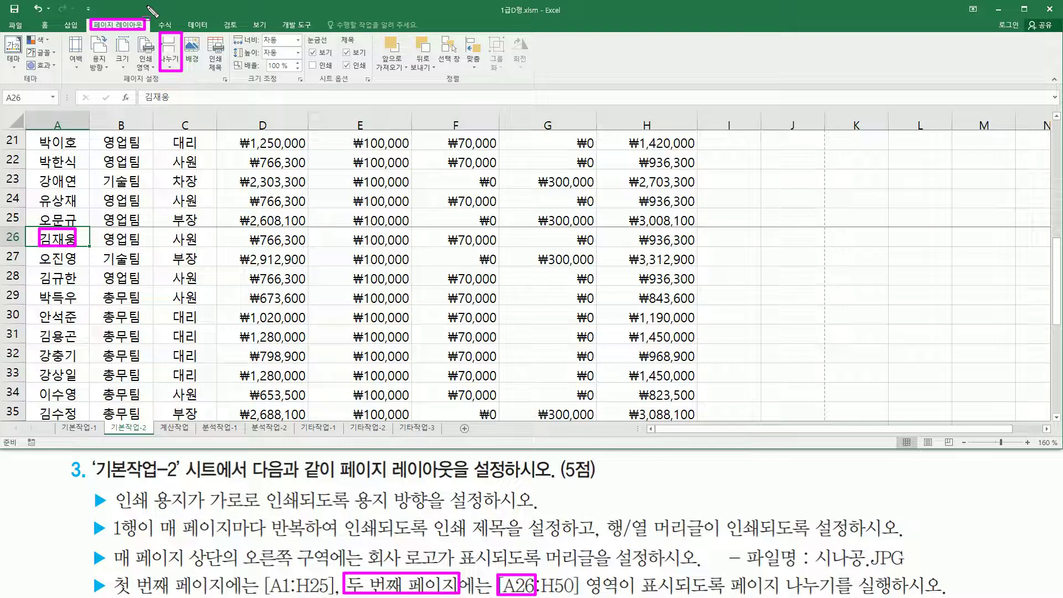
pyautogui.press('Escape')
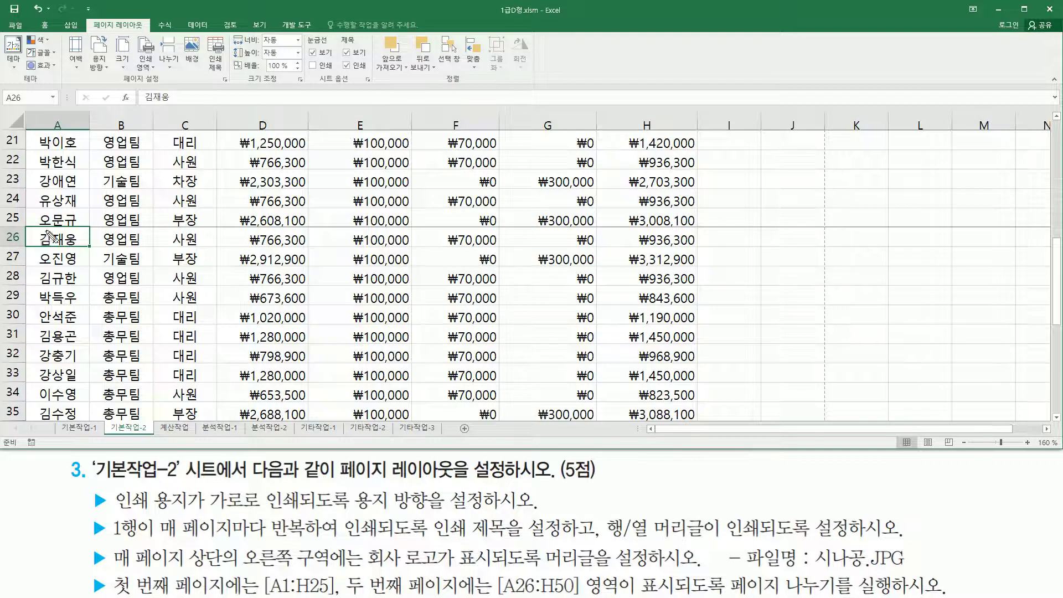
pyautogui.moveTo(38, 231)
pyautogui.mouseDown()
pyautogui.moveTo(45, 244)
pyautogui.moveTo(83, 249)
pyautogui.mouseUp()
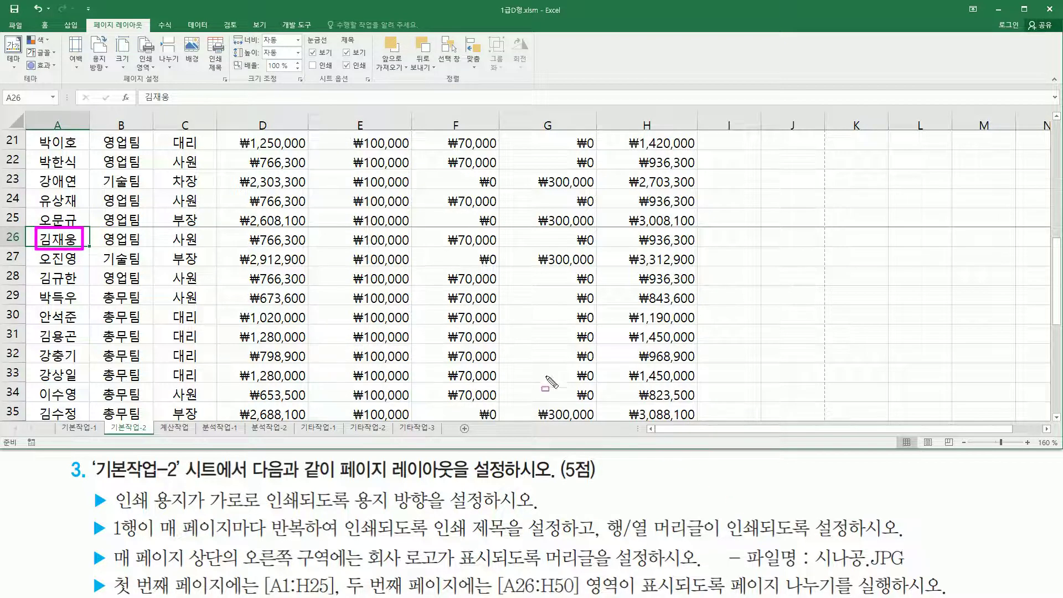
pyautogui.moveTo(36, 208)
pyautogui.mouseDown()
pyautogui.moveTo(36, 220)
pyautogui.moveTo(84, 227)
pyautogui.mouseUp()
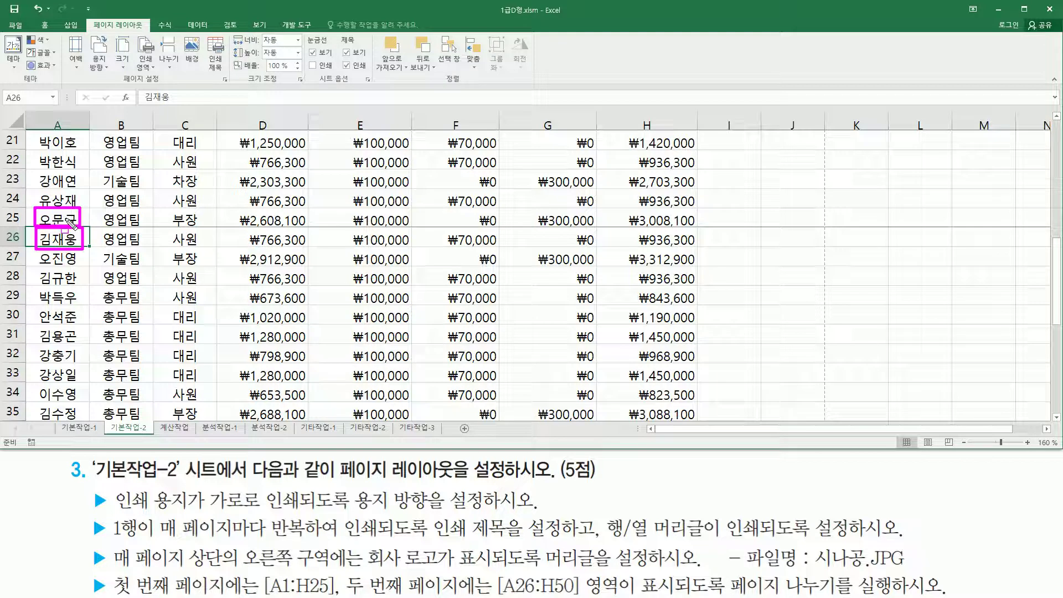
pyautogui.press('Escape')
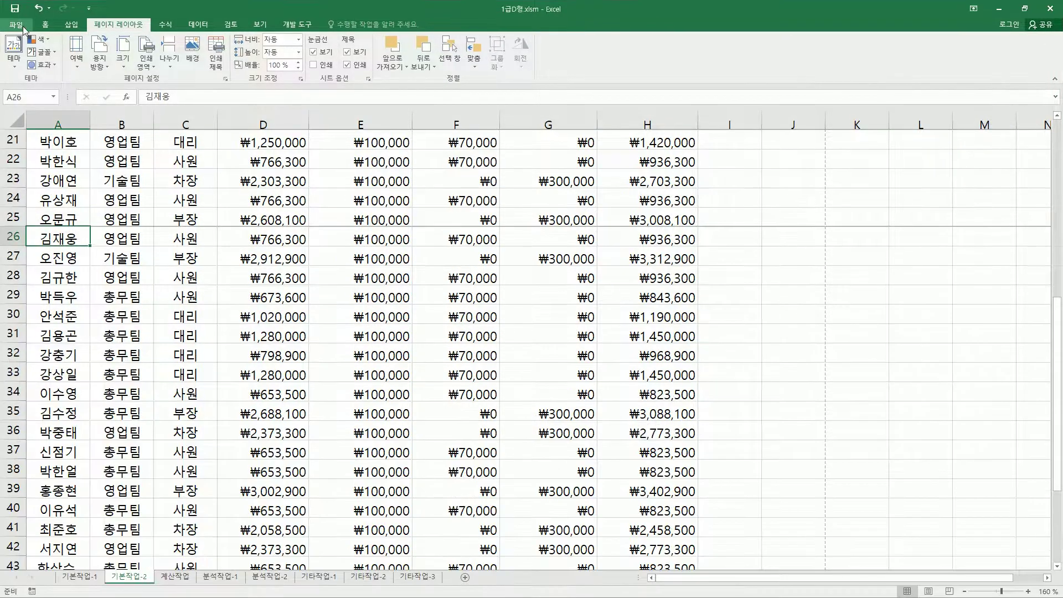
# Open the print preview of 기본작업-2 and examine the first page's orientation, title row and the page count
pyautogui.click(15, 25)
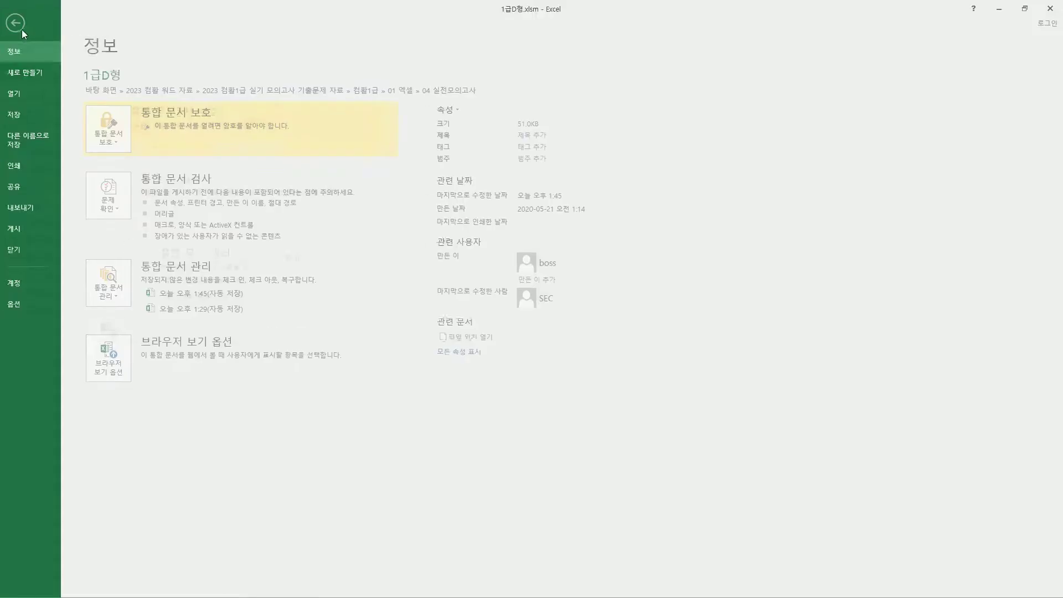
pyautogui.click(21, 165)
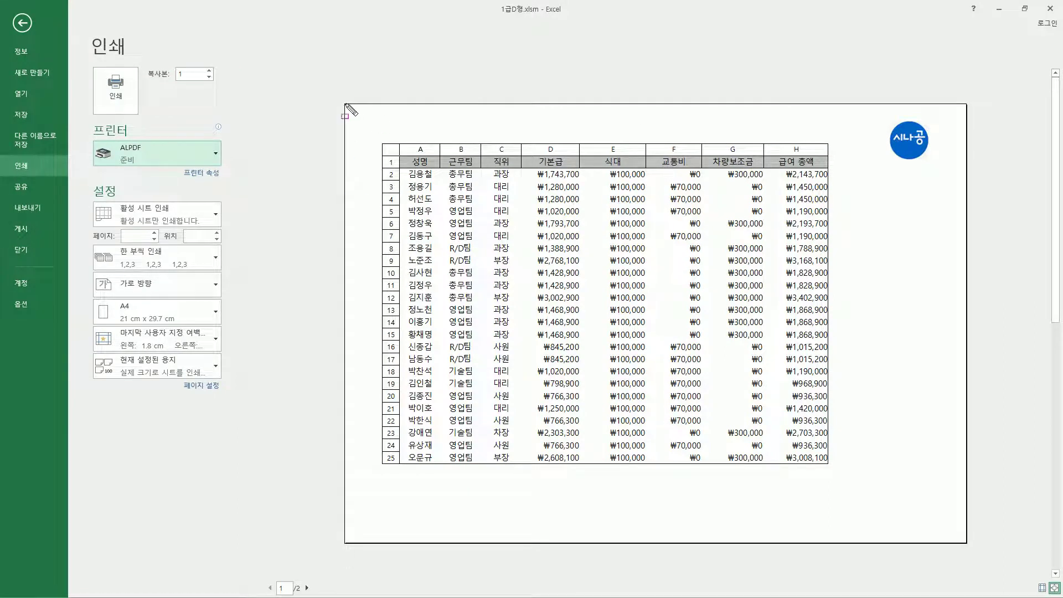
pyautogui.moveTo(349, 105)
pyautogui.mouseDown()
pyautogui.moveTo(656, 489)
pyautogui.moveTo(986, 551)
pyautogui.moveTo(965, 548)
pyautogui.mouseUp()
pyautogui.moveTo(395, 153); pyautogui.dragTo(830, 167)
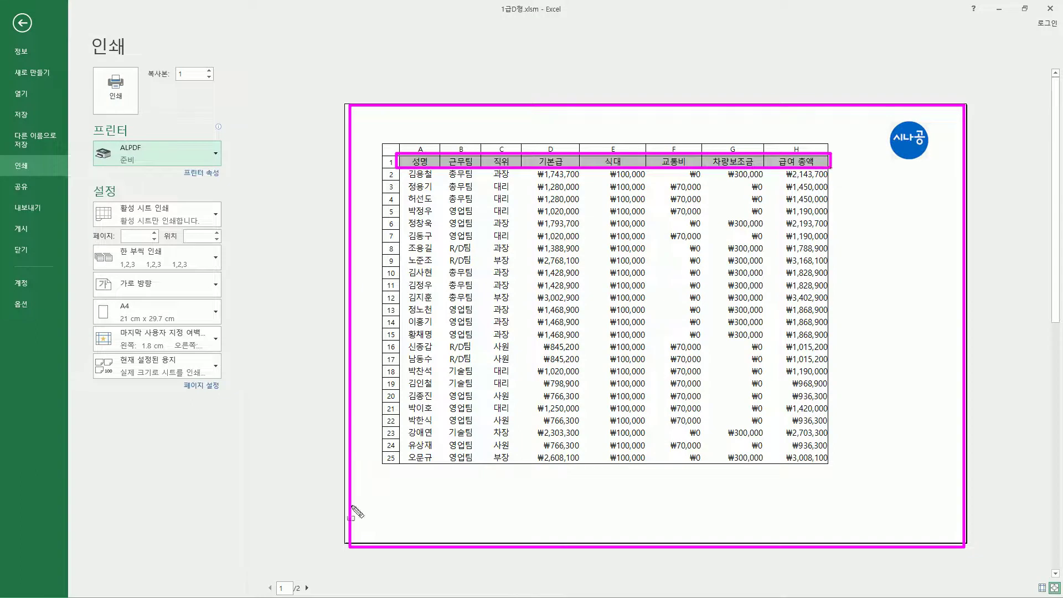
pyautogui.moveTo(263, 575); pyautogui.dragTo(313, 597)
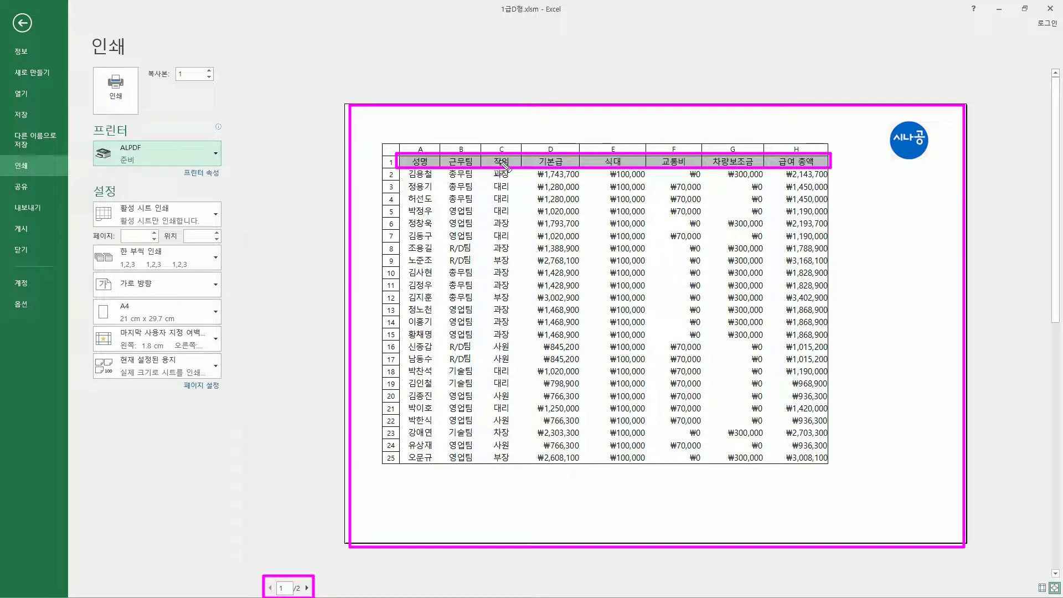
pyautogui.press('Escape')
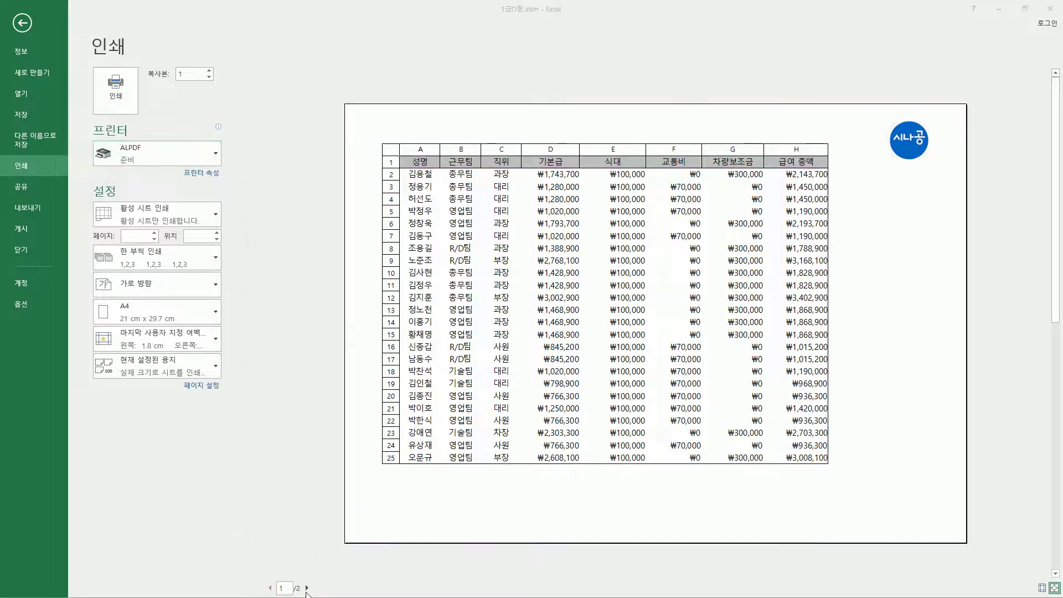
# Examine the second preview page for the repeated row 1 and the printed row and column headings
pyautogui.click(307, 588)
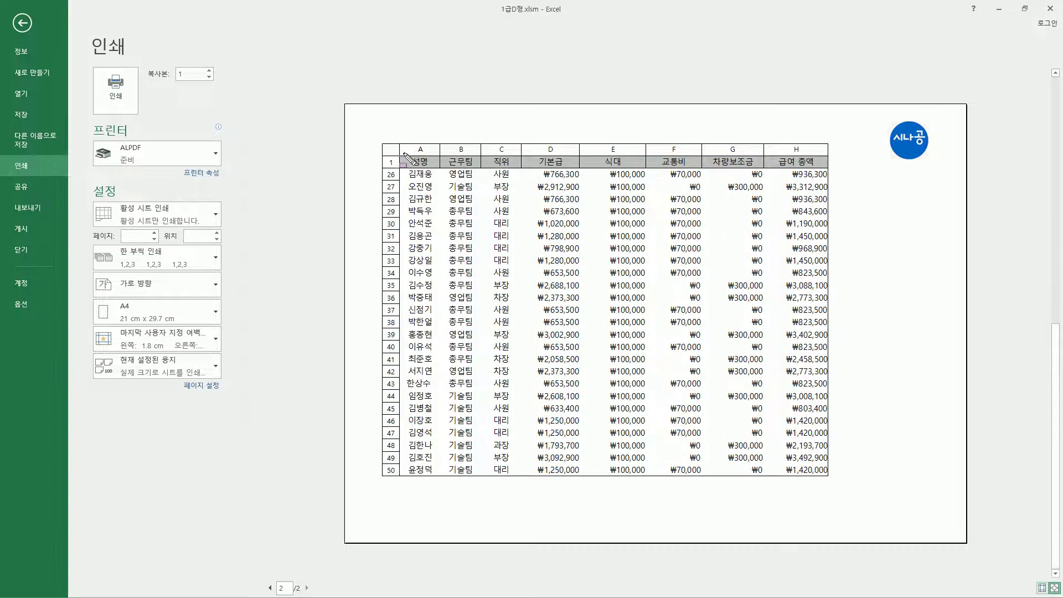
pyautogui.moveTo(402, 154)
pyautogui.mouseDown()
pyautogui.moveTo(584, 177)
pyautogui.moveTo(824, 168)
pyautogui.mouseUp()
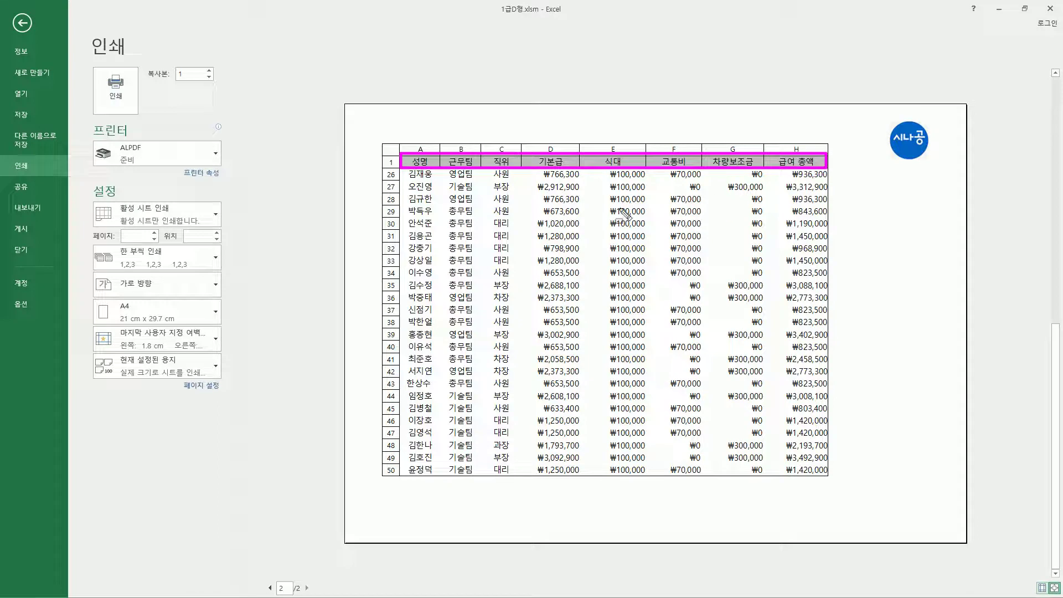
pyautogui.press('Escape')
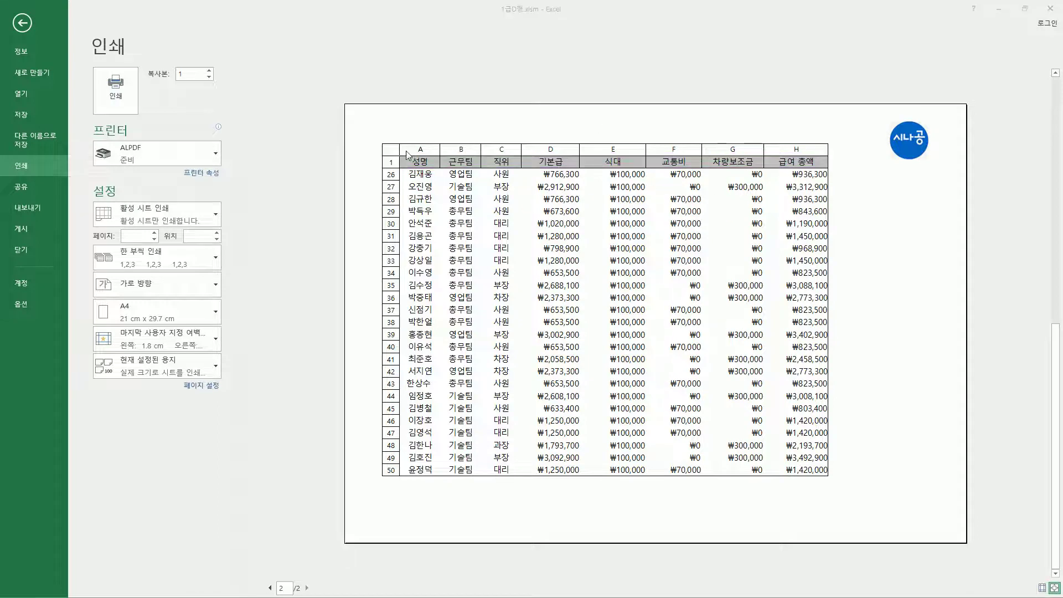
pyautogui.moveTo(397, 139); pyautogui.dragTo(831, 155)
pyautogui.moveTo(380, 155); pyautogui.dragTo(402, 490)
pyautogui.press('Escape')
# Check the header logo on the first preview page and the starting cell A26 on the second page
pyautogui.click(269, 588)
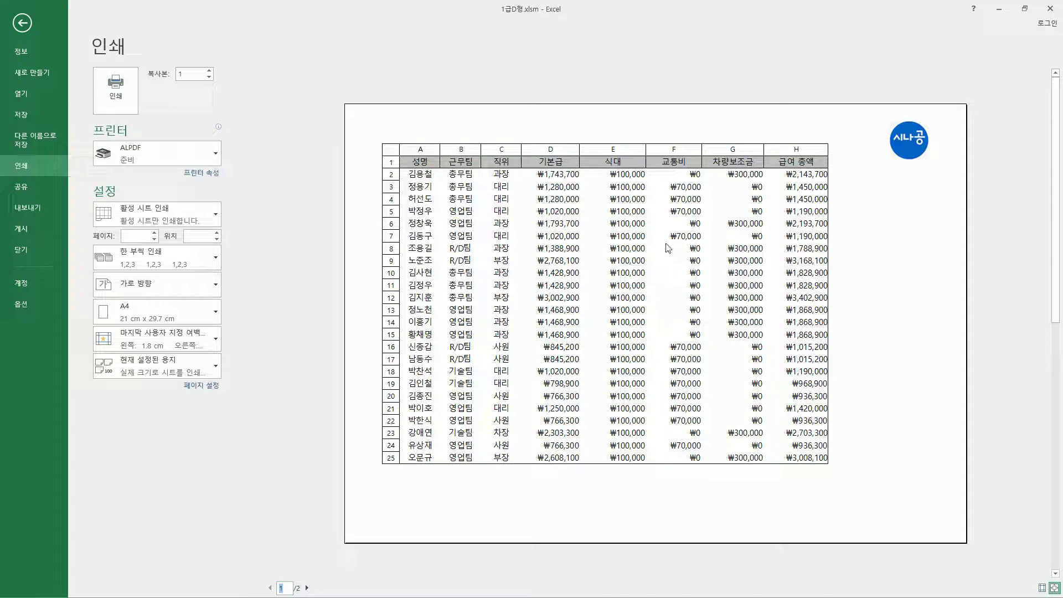
pyautogui.moveTo(884, 113)
pyautogui.mouseDown()
pyautogui.moveTo(885, 162)
pyautogui.moveTo(935, 166)
pyautogui.mouseUp()
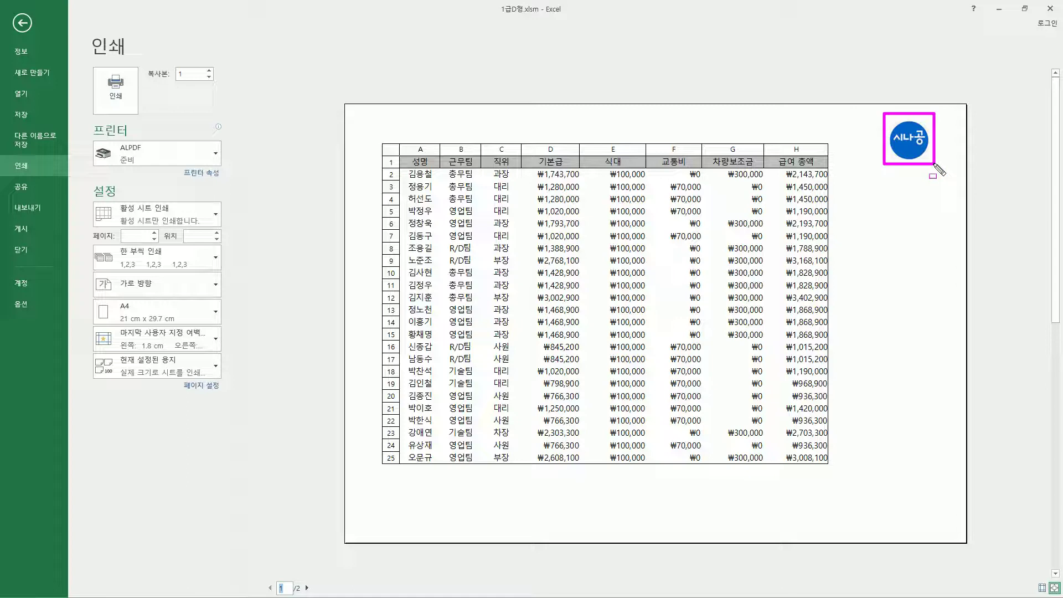
pyautogui.press('Escape')
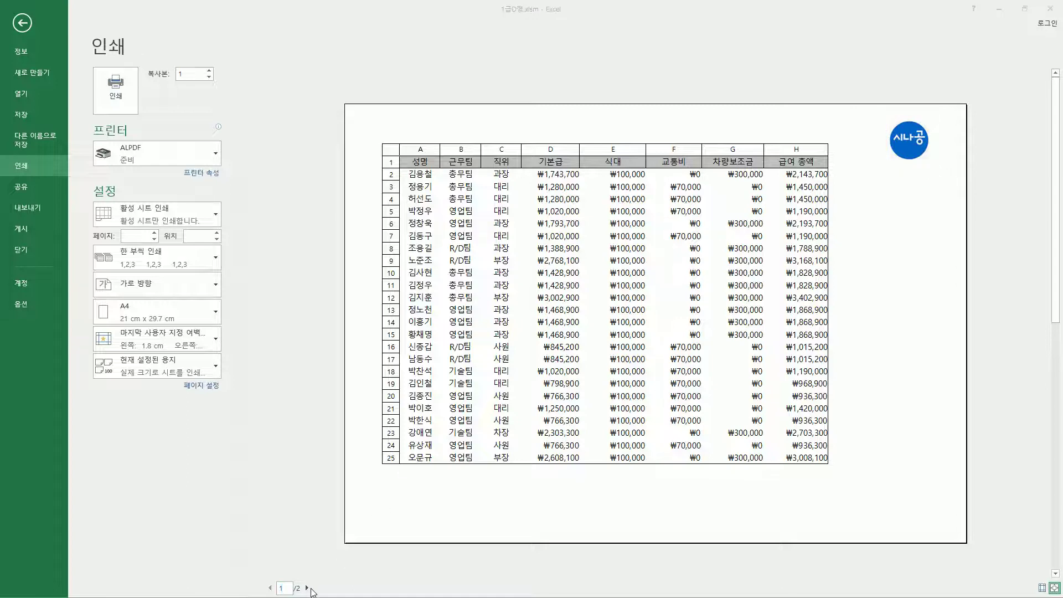
pyautogui.click(307, 588)
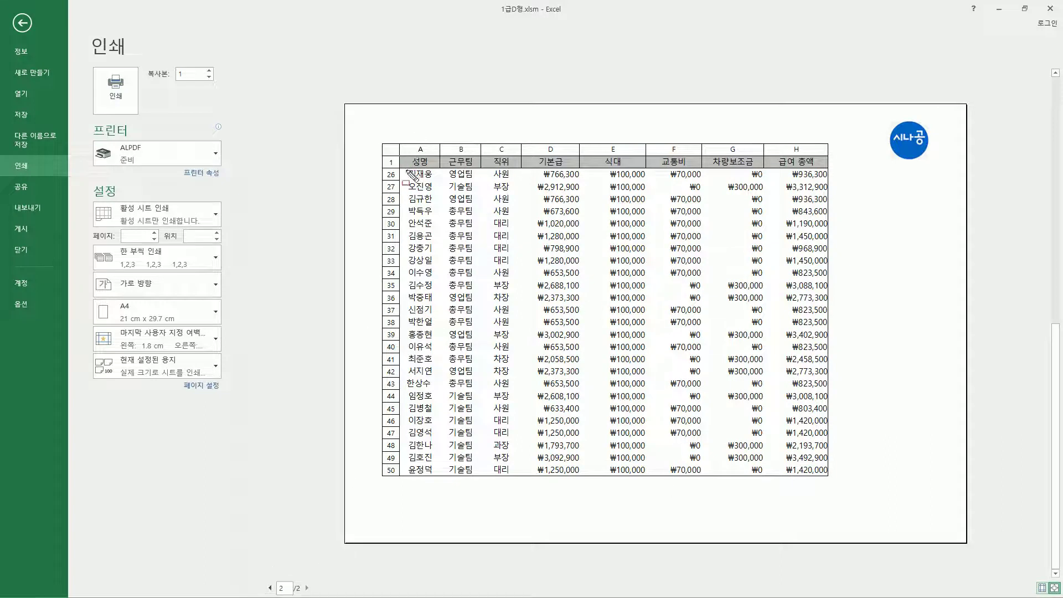
pyautogui.moveTo(404, 167); pyautogui.dragTo(438, 182)
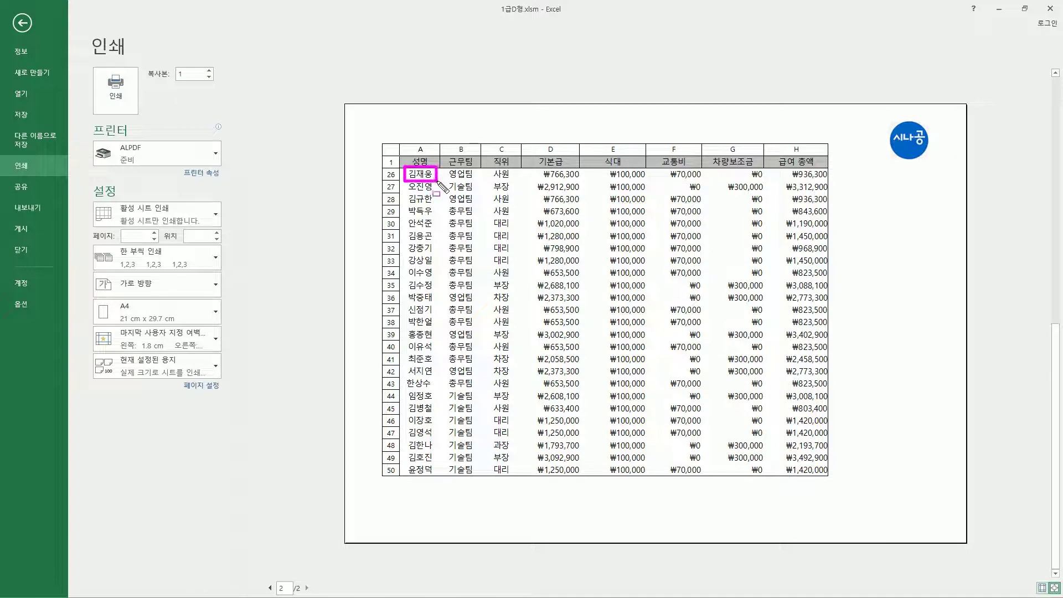
pyautogui.moveTo(411, 142)
pyautogui.mouseDown()
pyautogui.moveTo(433, 159)
pyautogui.moveTo(389, 177)
pyautogui.moveTo(401, 182)
pyautogui.mouseUp()
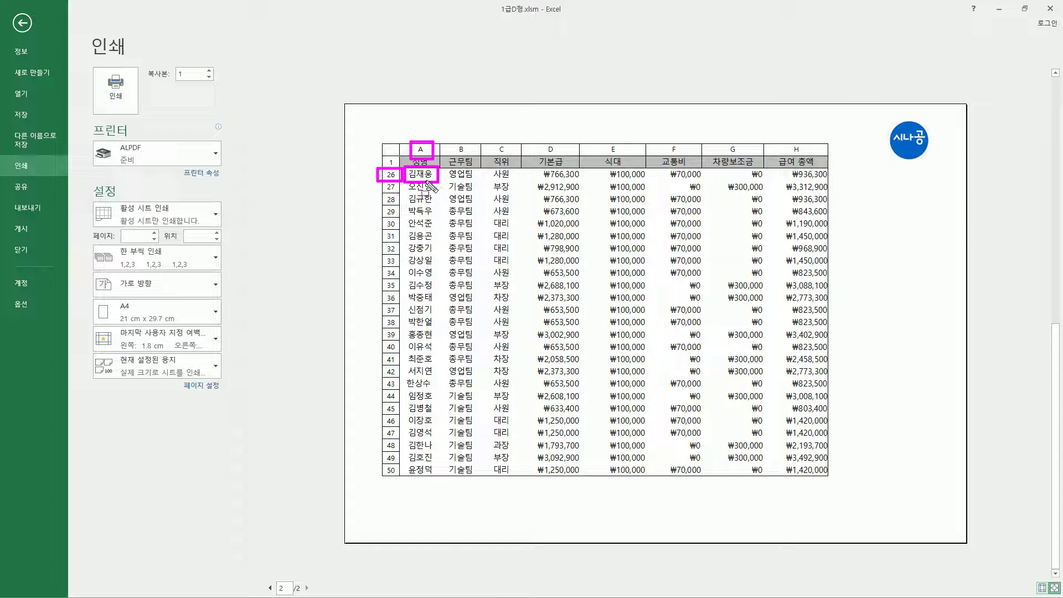
pyautogui.press('Escape')
# Check that the first preview page ends at row 25 and return to the worksheet
pyautogui.click(270, 588)
pyautogui.moveTo(403, 139); pyautogui.dragTo(435, 157)
pyautogui.moveTo(375, 451); pyautogui.dragTo(402, 469)
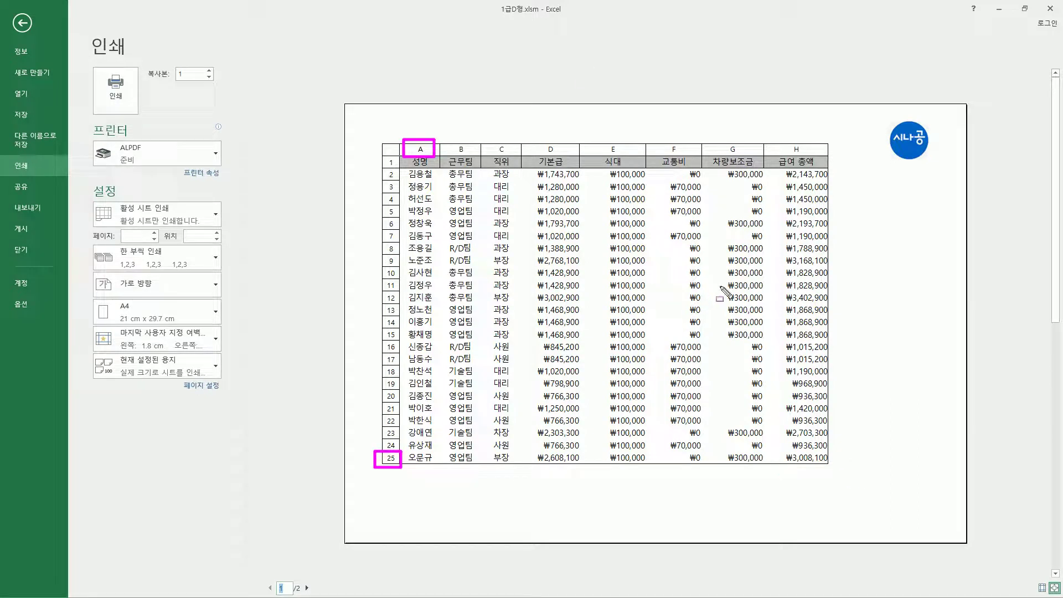
pyautogui.press('Escape')
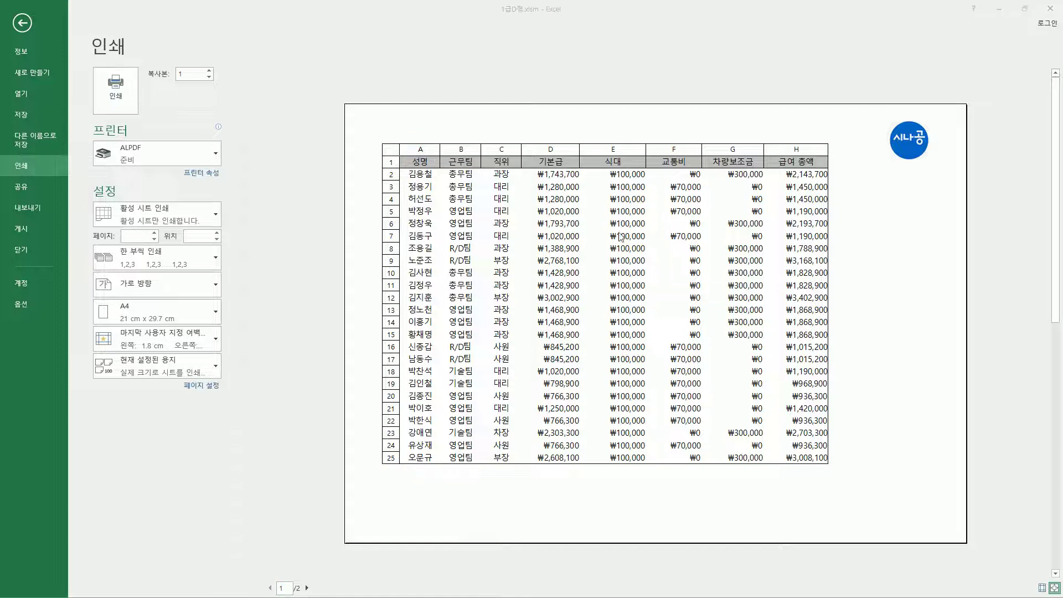
pyautogui.click(29, 22)
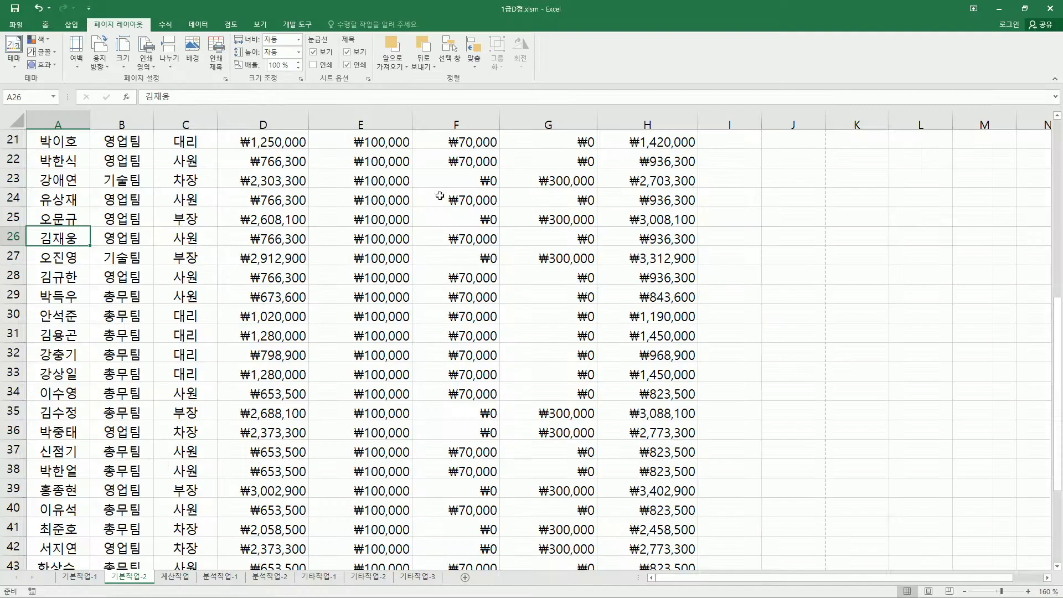
pyautogui.click(307, 254)
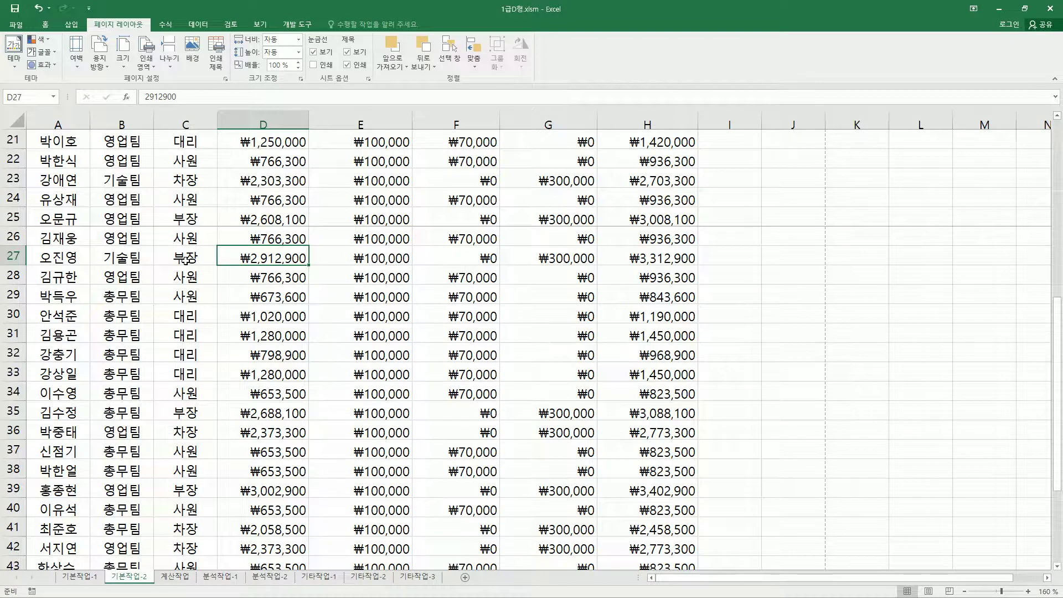